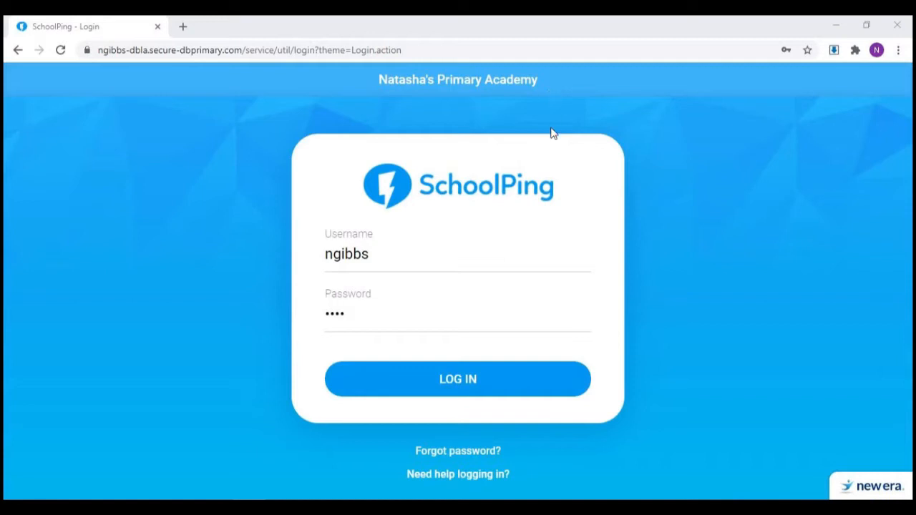
# Step: Log in with the filled-in credentials, go to the Admin page and show the parental account options
pyautogui.click(509, 381)
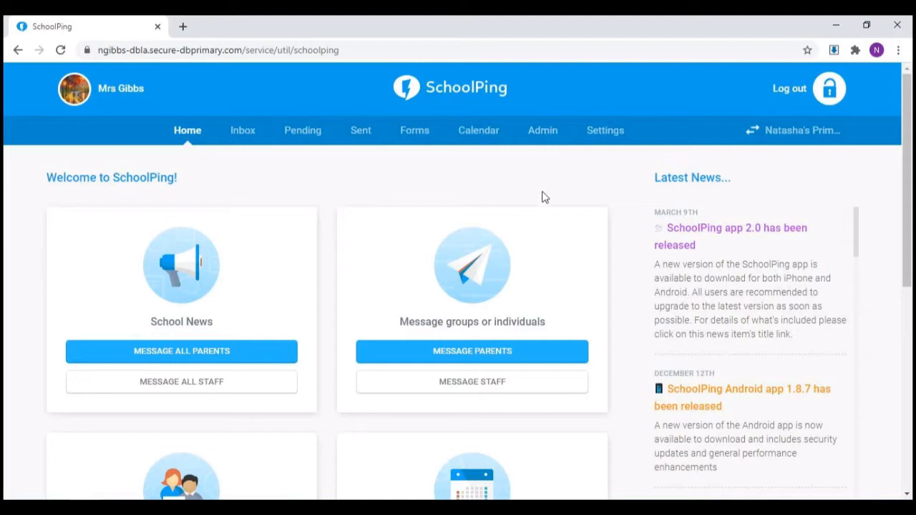
pyautogui.click(543, 132)
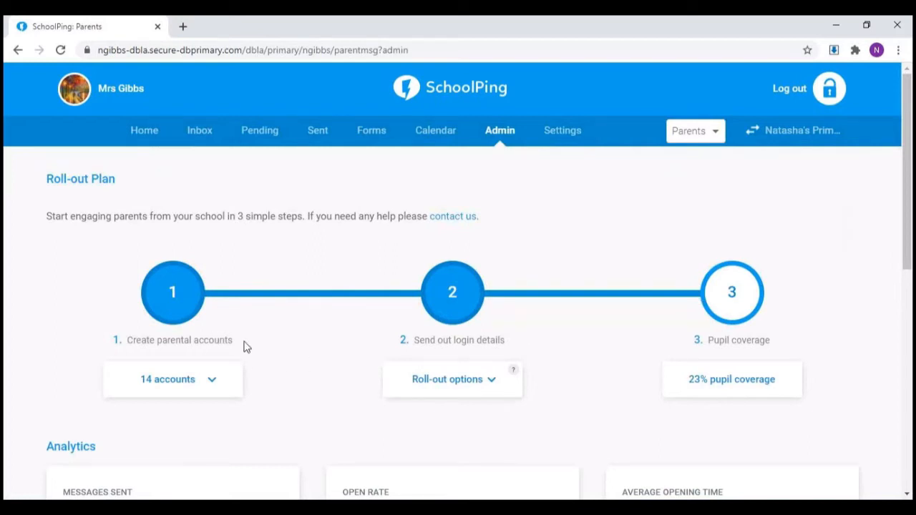
pyautogui.click(212, 381)
# Step: Print group invites with login details for the Parents of Year 1 group
pyautogui.click(494, 383)
pyautogui.scroll(-1, 495, 384)
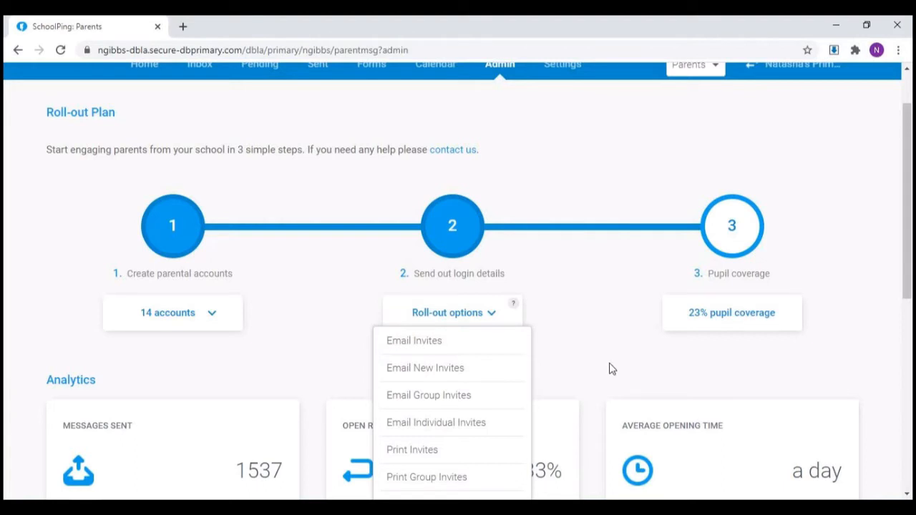
pyautogui.scroll(-1, 612, 369)
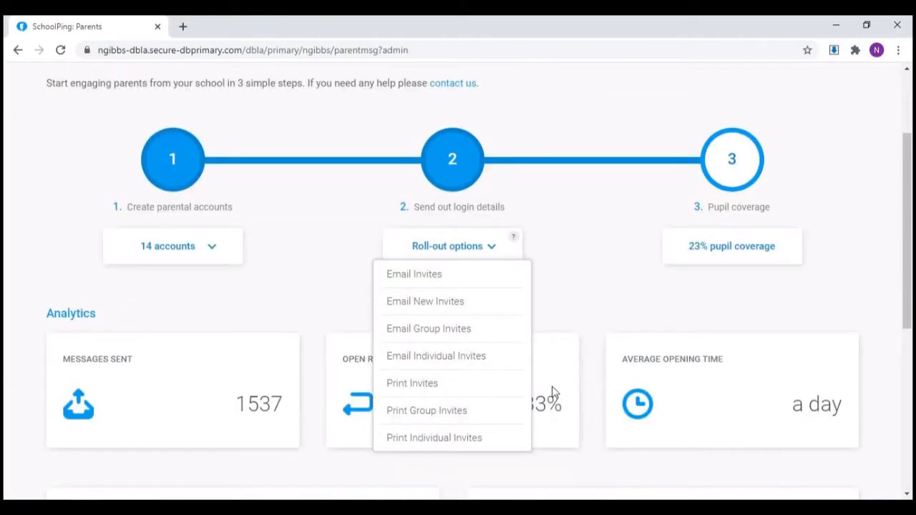
pyautogui.click(494, 416)
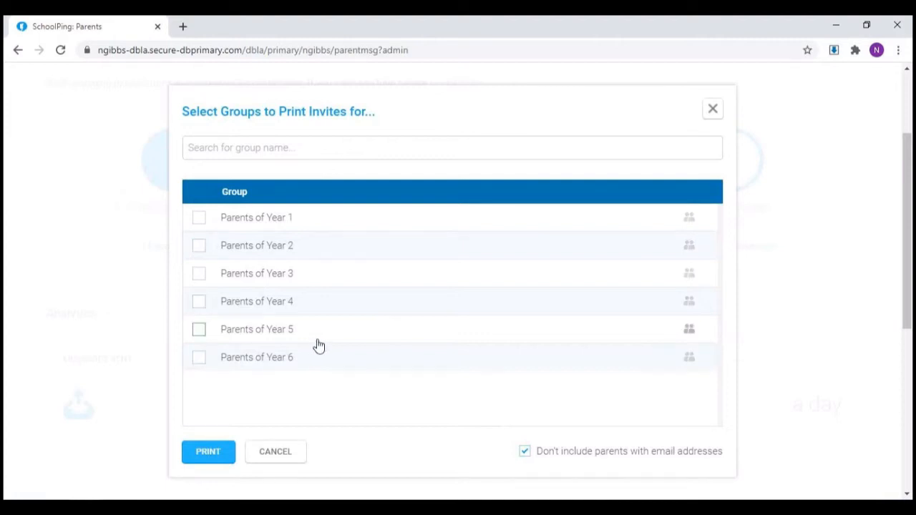
pyautogui.click(290, 221)
pyautogui.moveTo(692, 222)
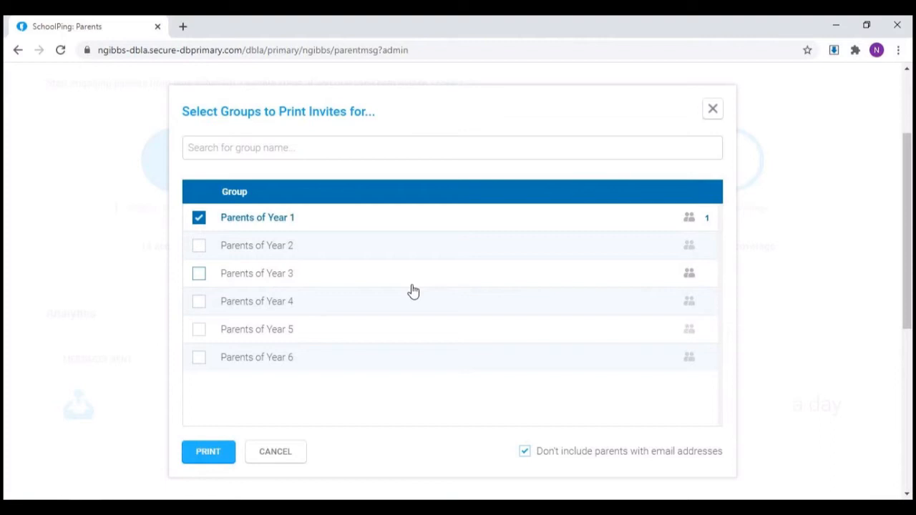
pyautogui.click(208, 452)
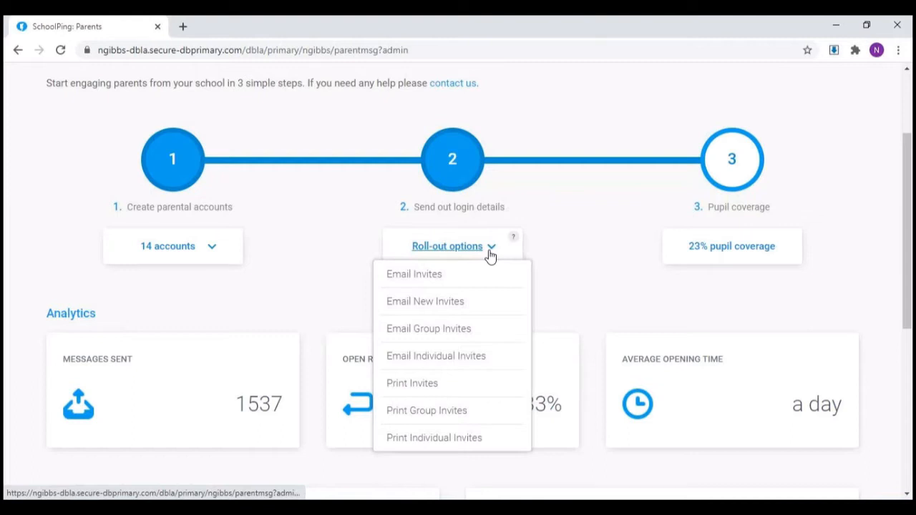
# Step: Read through the letter template for Print Individual Invites and save it
pyautogui.click(518, 440)
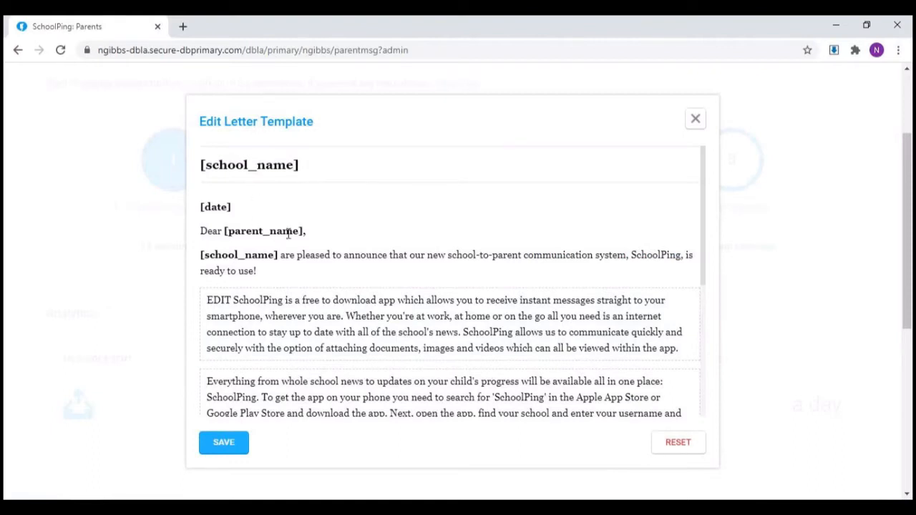
pyautogui.scroll(-1, 269, 271)
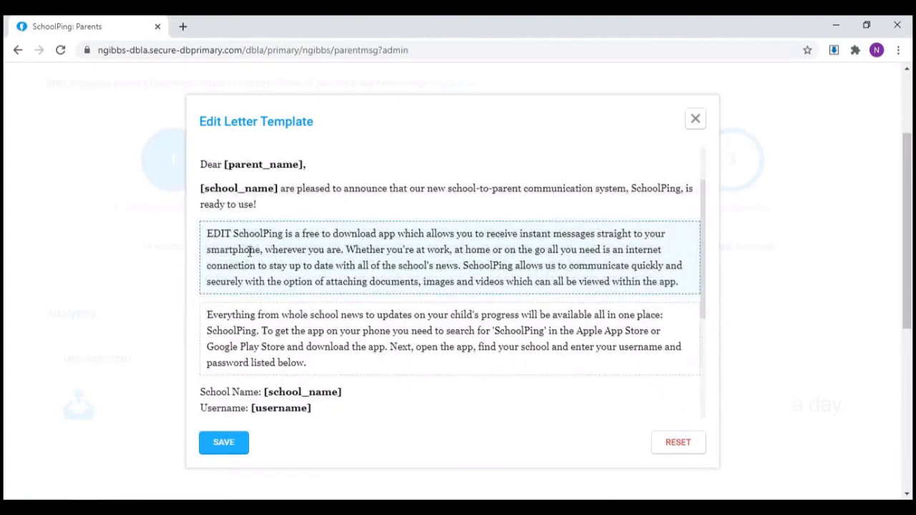
pyautogui.scroll(-2, 234, 319)
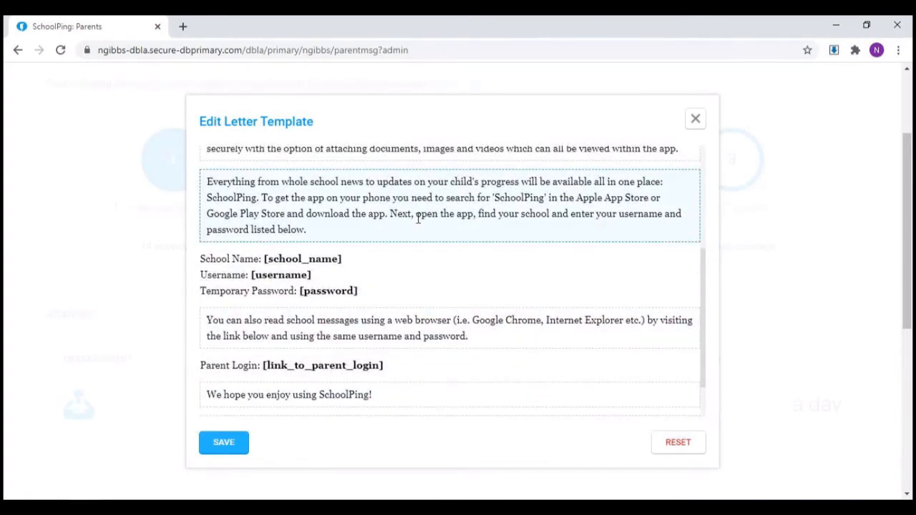
pyautogui.click(226, 448)
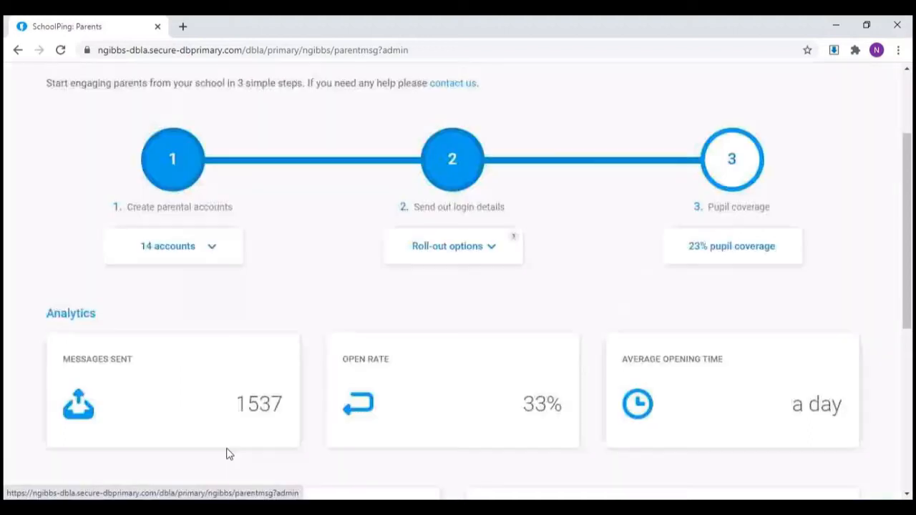
# Step: Review the roll-out options for sending login details, including the explanation of Email Invites
pyautogui.scroll(2, 226, 454)
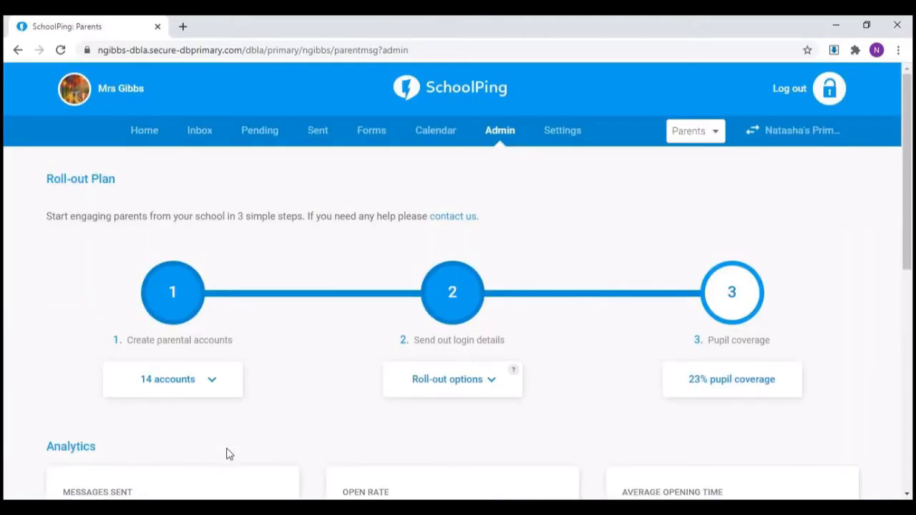
pyautogui.scroll(-2, 410, 415)
pyautogui.click(448, 247)
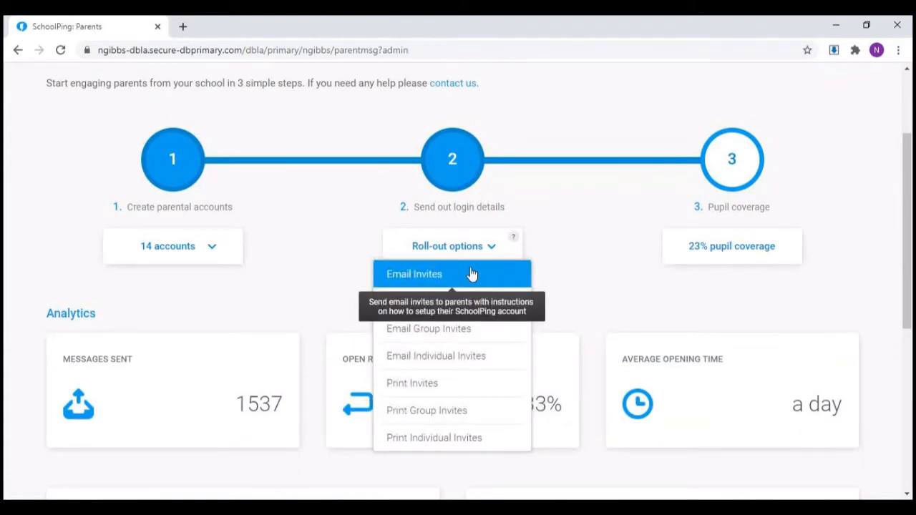
pyautogui.click(595, 252)
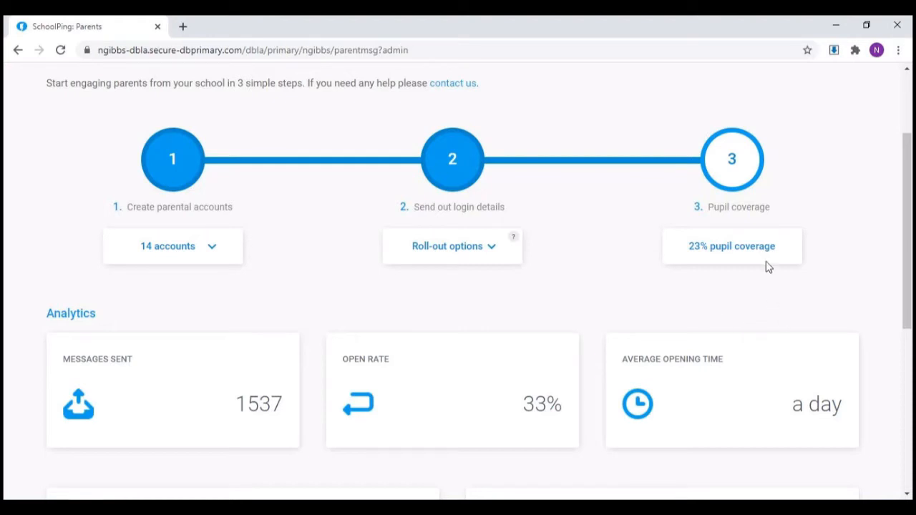
# Step: Open the Pupil Coverage chart and inspect its Email, Web, App and No coverage segments
pyautogui.moveTo(768, 265)
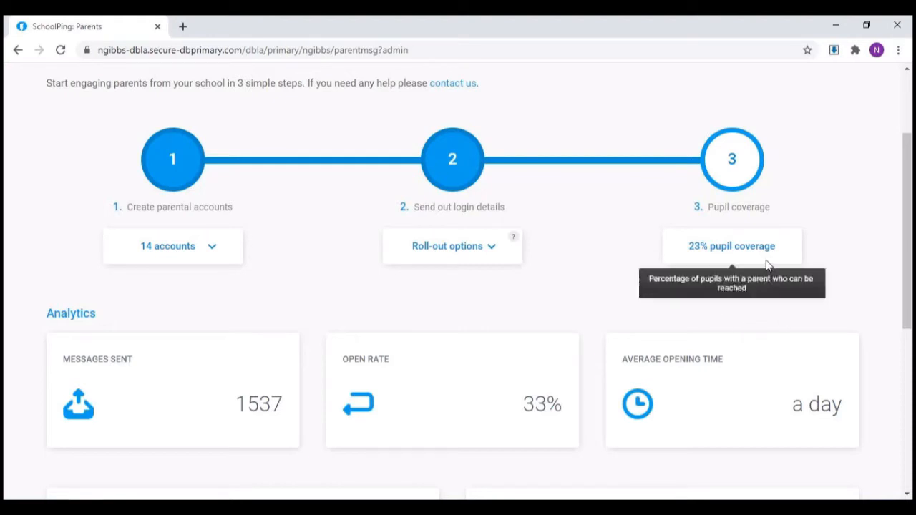
pyautogui.click(709, 252)
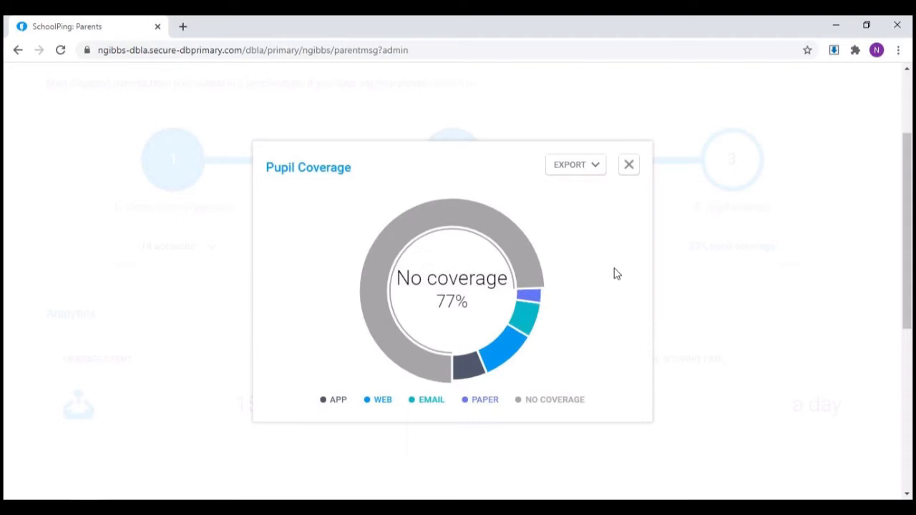
pyautogui.moveTo(532, 324)
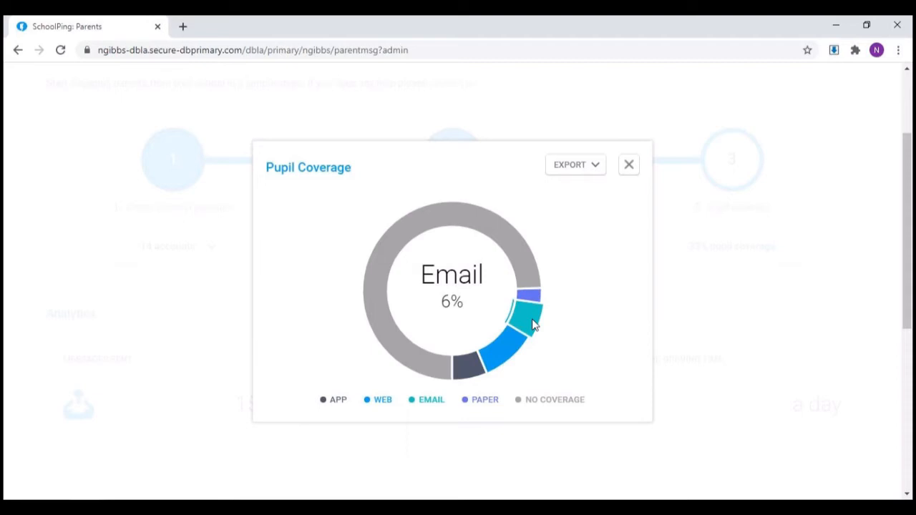
pyautogui.moveTo(507, 360)
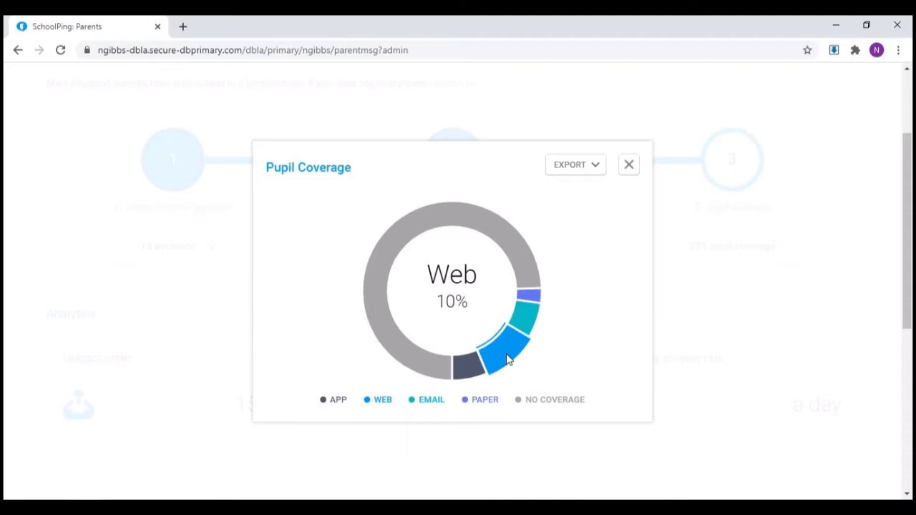
pyautogui.moveTo(474, 367)
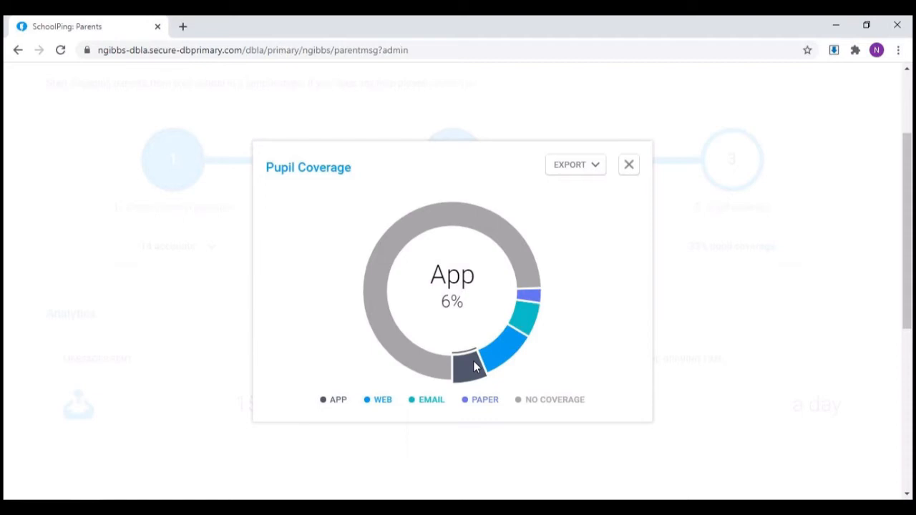
pyautogui.moveTo(416, 367)
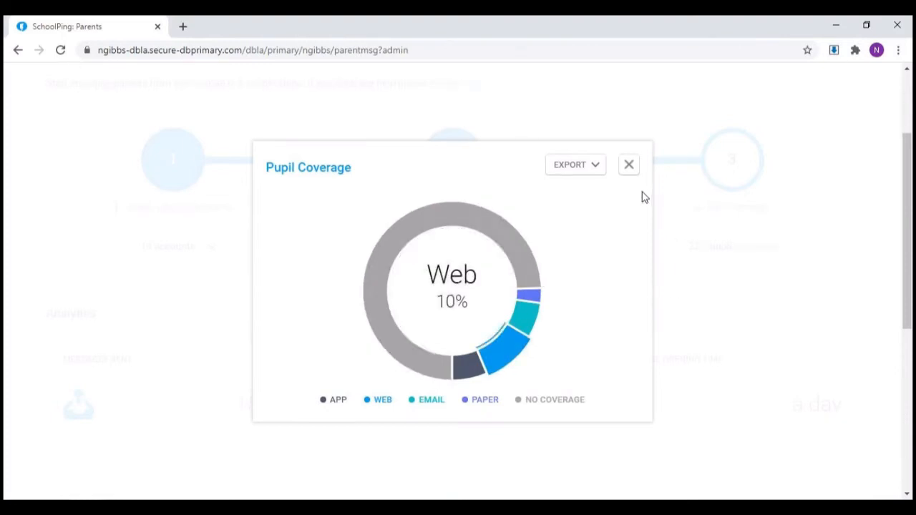
# Step: Check the export choices for pupil coverage, including No coverage, and close the chart
pyautogui.click(597, 166)
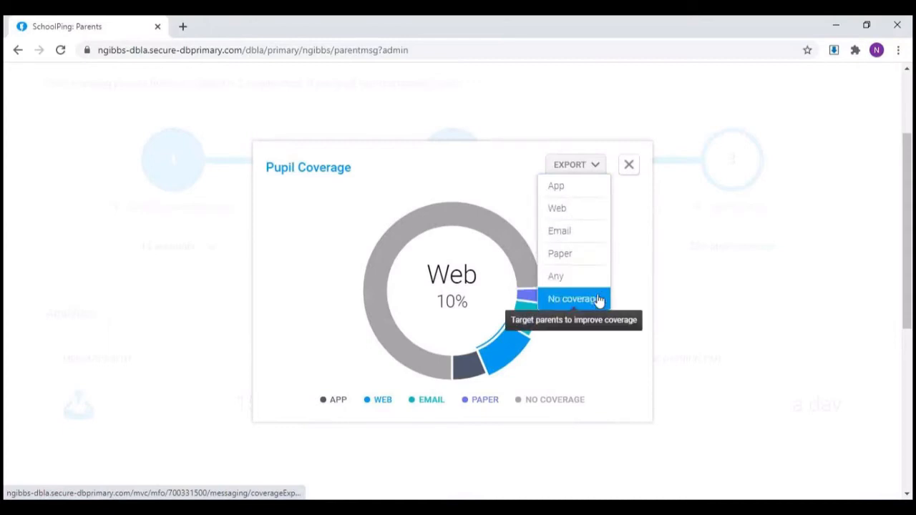
pyautogui.click(597, 170)
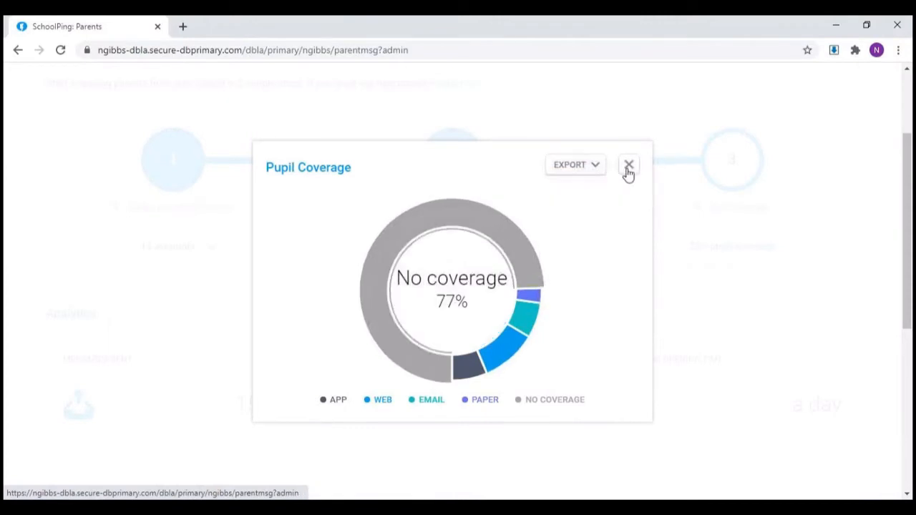
pyautogui.click(628, 171)
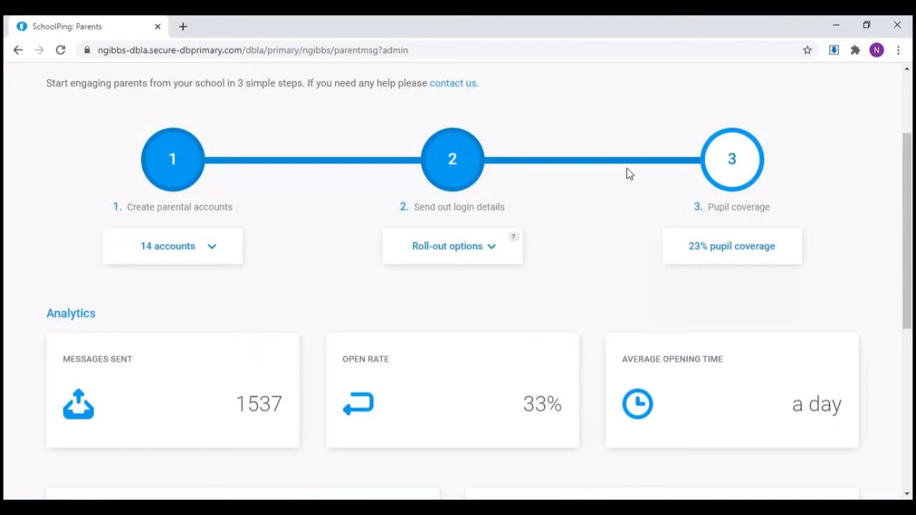
# Step: Export the parental account info and open the downloaded parent_info.xlsx in Excel
pyautogui.click(211, 252)
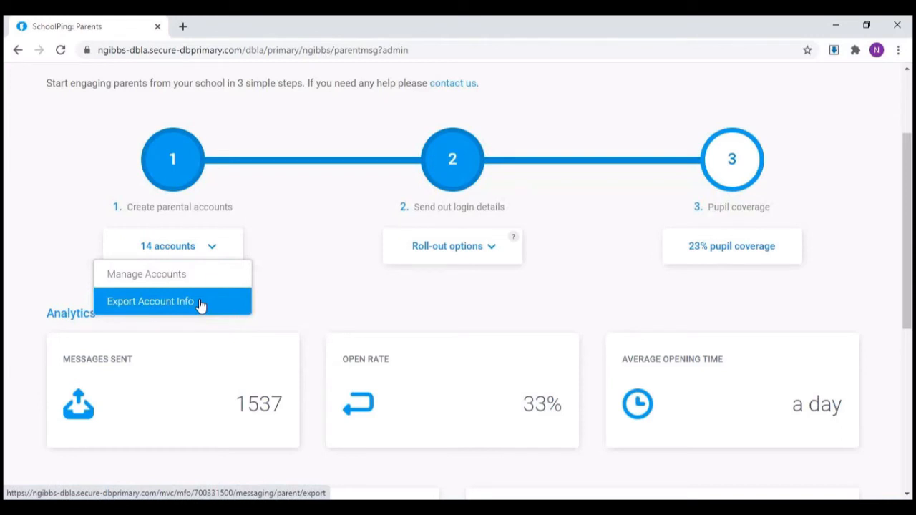
pyautogui.click(200, 302)
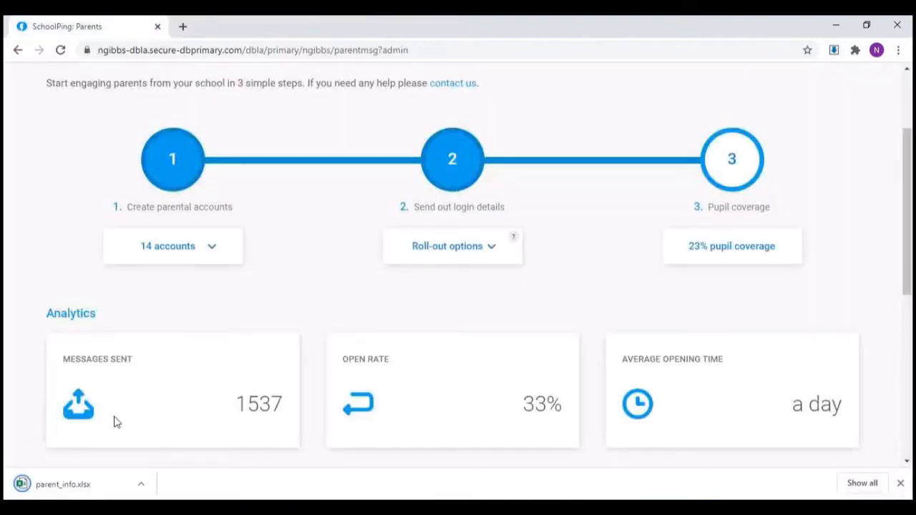
pyautogui.click(74, 494)
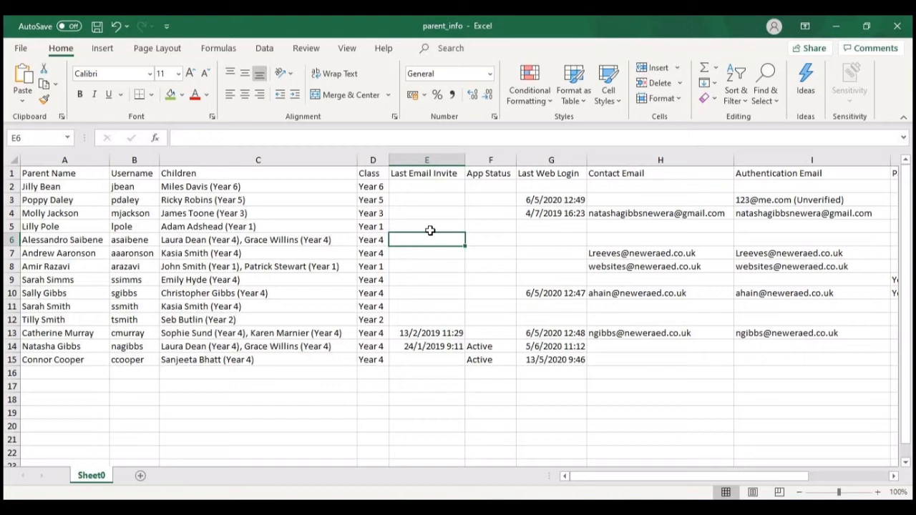
# Step: Examine the exported parent columns one by one from App Status through Paper Communication and Force Email to Notifications
pyautogui.press('Right')
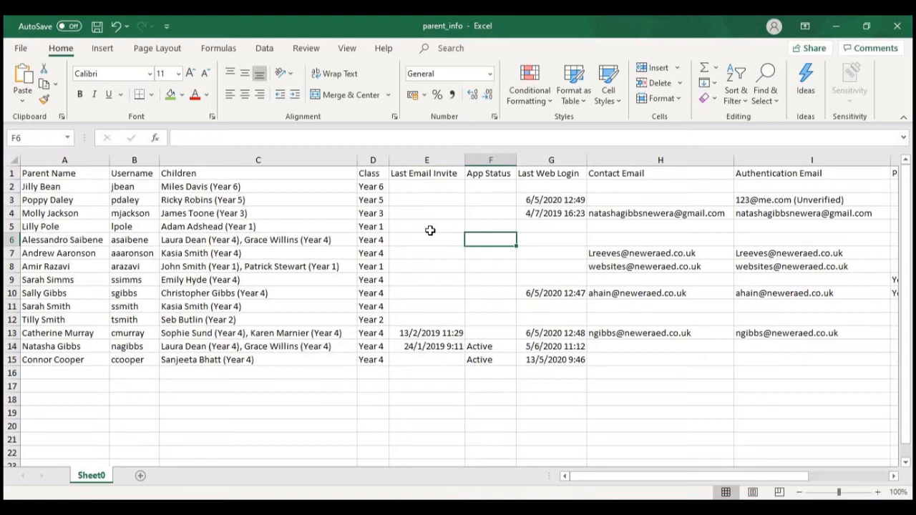
pyautogui.press('Right')
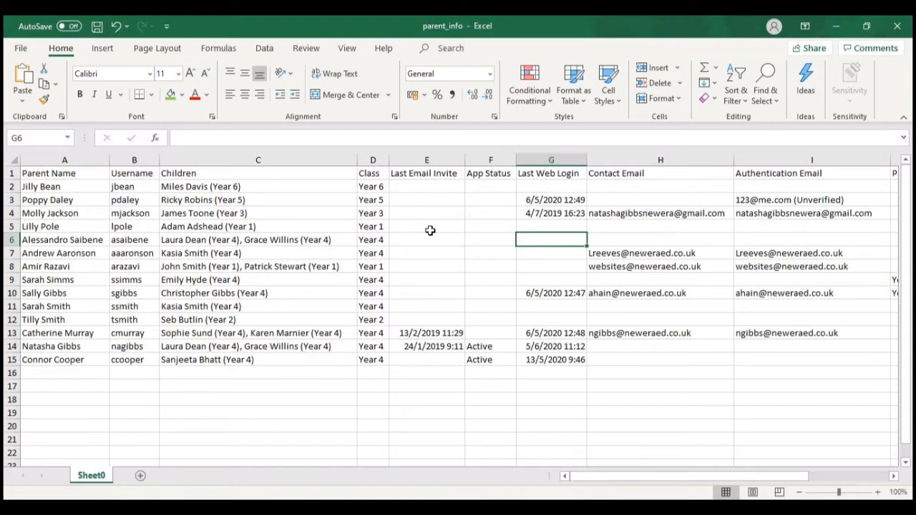
pyautogui.press('Right')
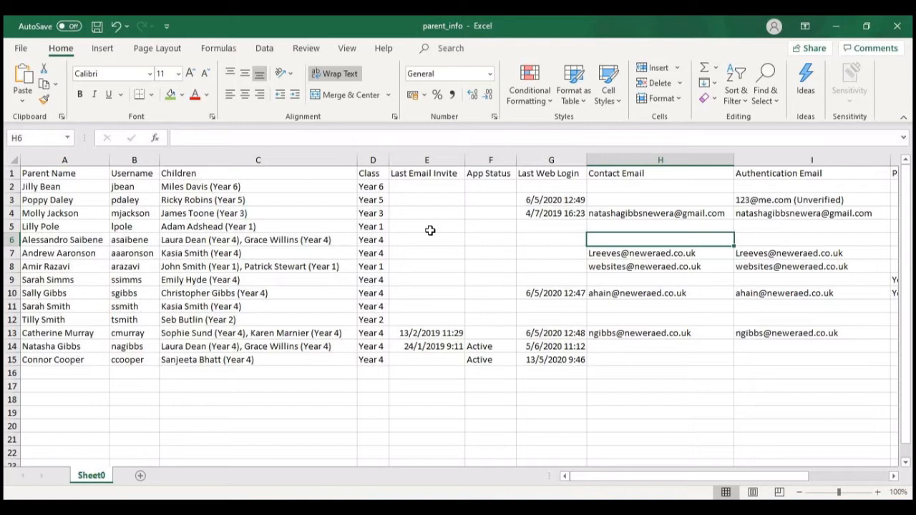
pyautogui.press('Right')
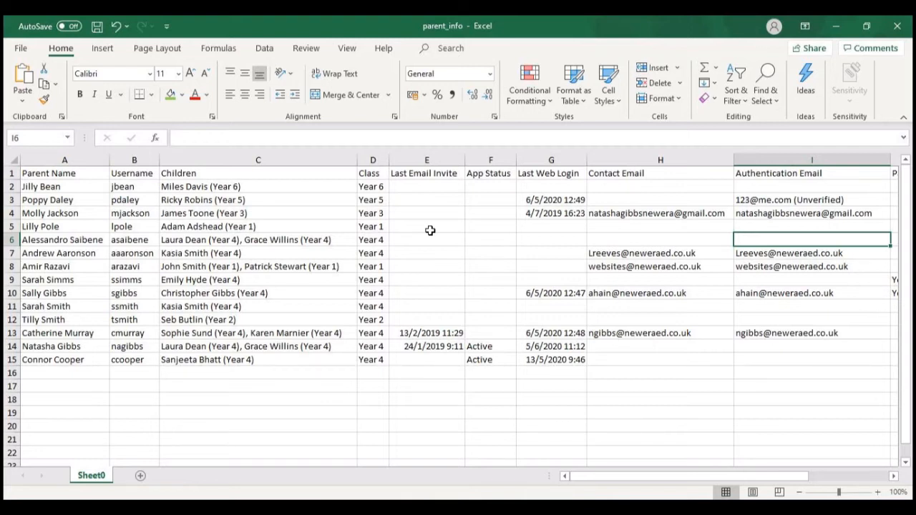
pyautogui.press('Right')
pyautogui.hscroll(1, 429, 230)
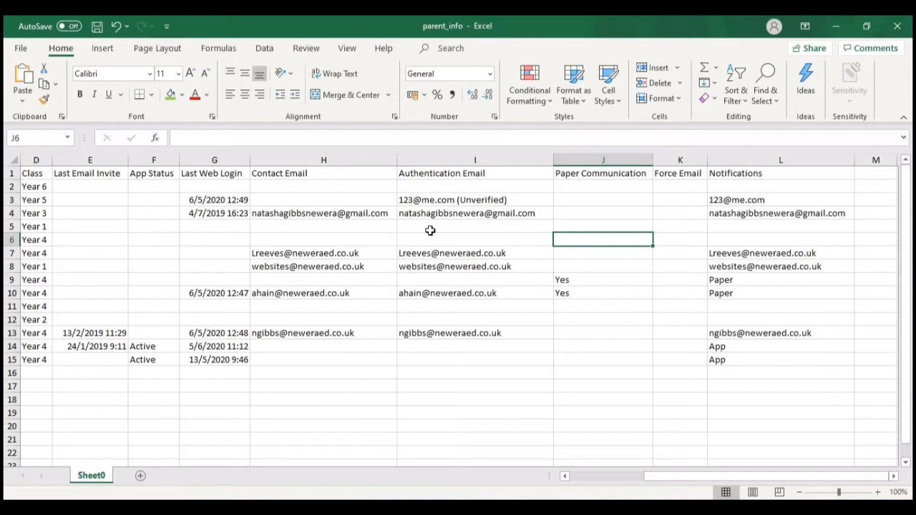
pyautogui.press('Right')
pyautogui.press('Right')
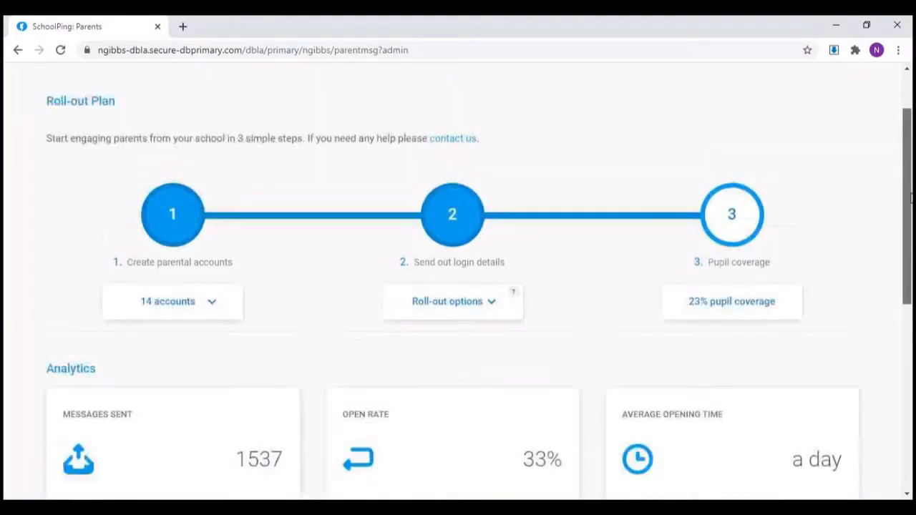
# Step: Return to the SchoolPing Admin page and look over the parental account options and the Analytics section
pyautogui.scroll(1, 628, 322)
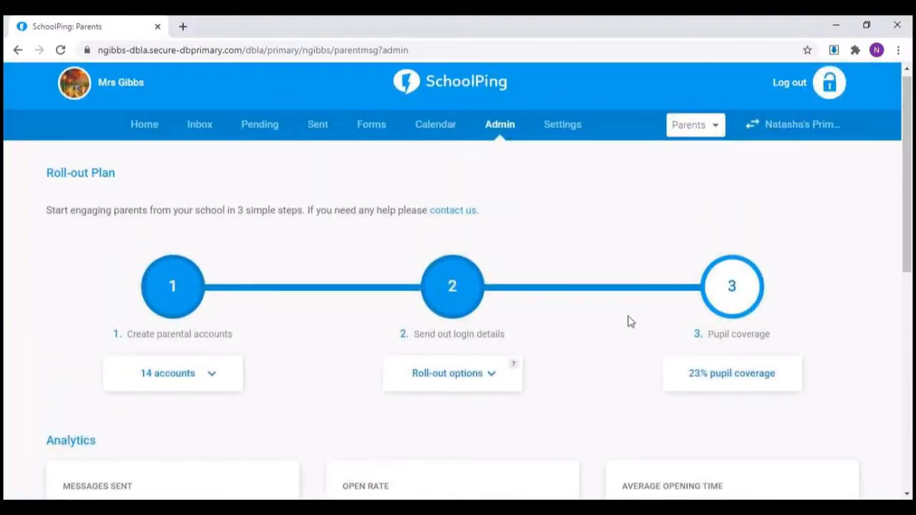
pyautogui.click(206, 376)
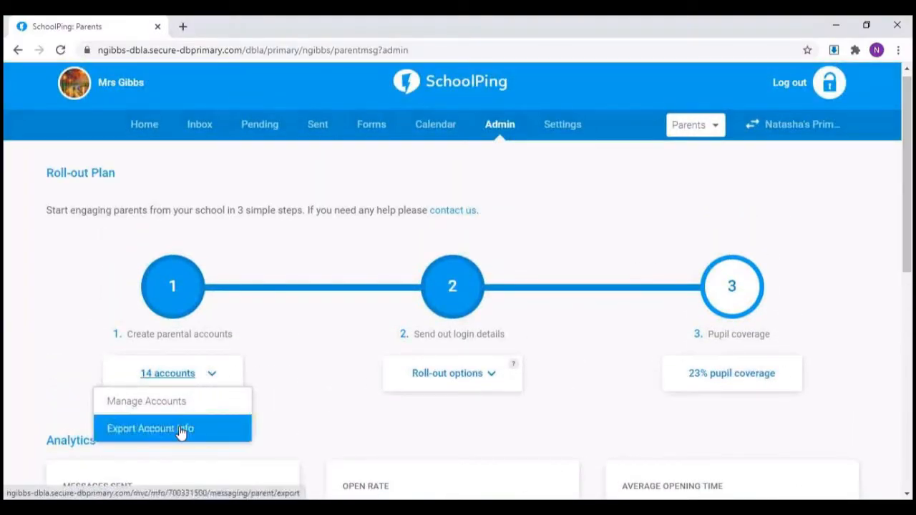
pyautogui.click(326, 411)
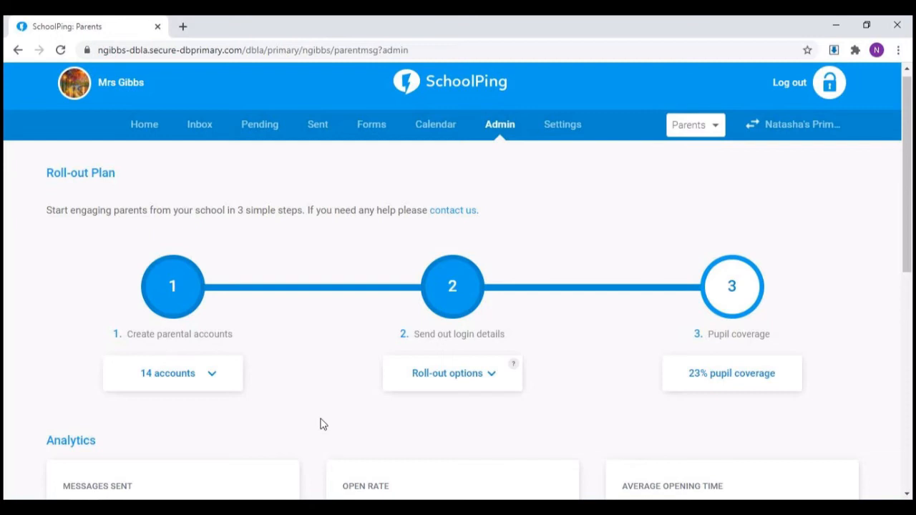
pyautogui.scroll(-2, 321, 424)
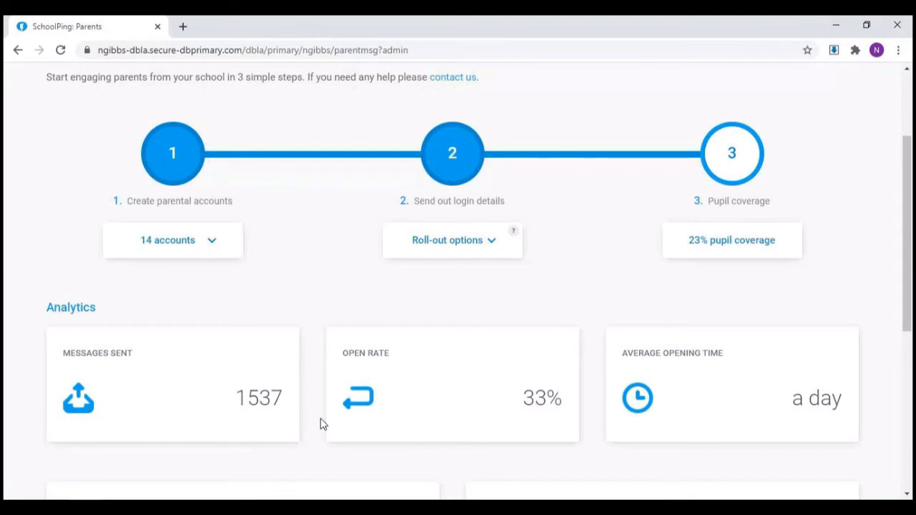
pyautogui.scroll(2, 321, 425)
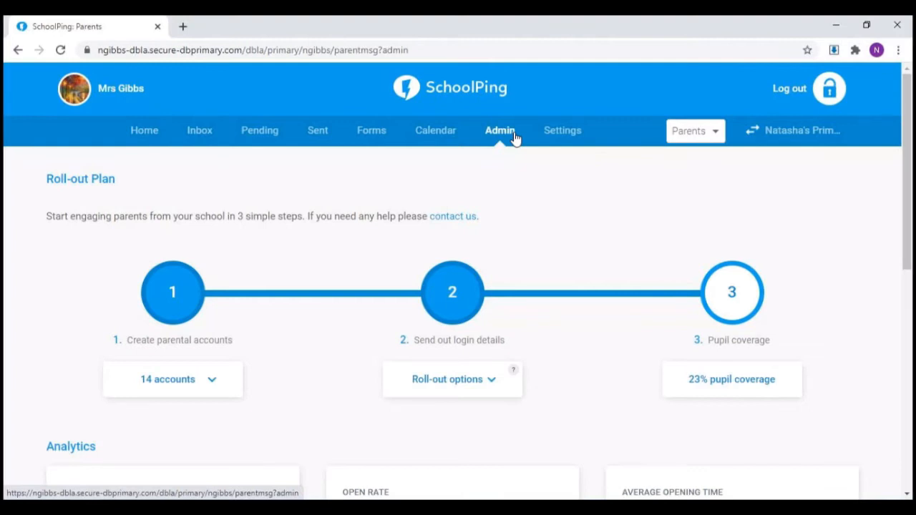
# Step: Start a School News message to all parents from the Home page, with Include Staff enabled
pyautogui.click(144, 136)
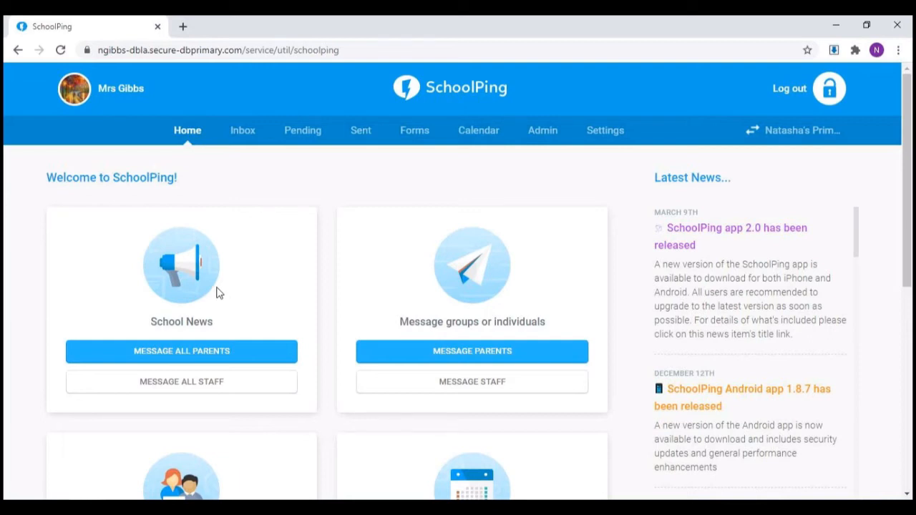
pyautogui.click(241, 358)
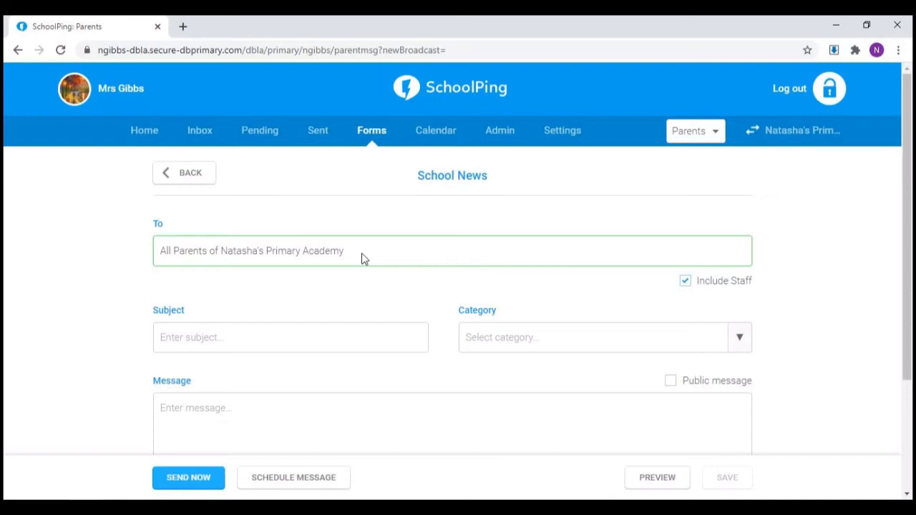
pyautogui.click(685, 282)
pyautogui.click(686, 284)
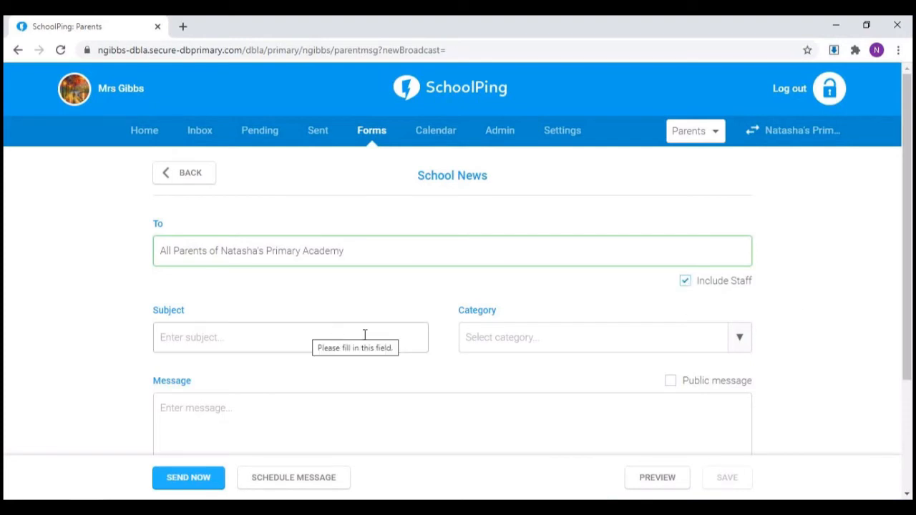
# Step: Enter "Newsletter" as the message subject and choose the Newsletter category
pyautogui.click(204, 340)
pyautogui.write('Newsletter')
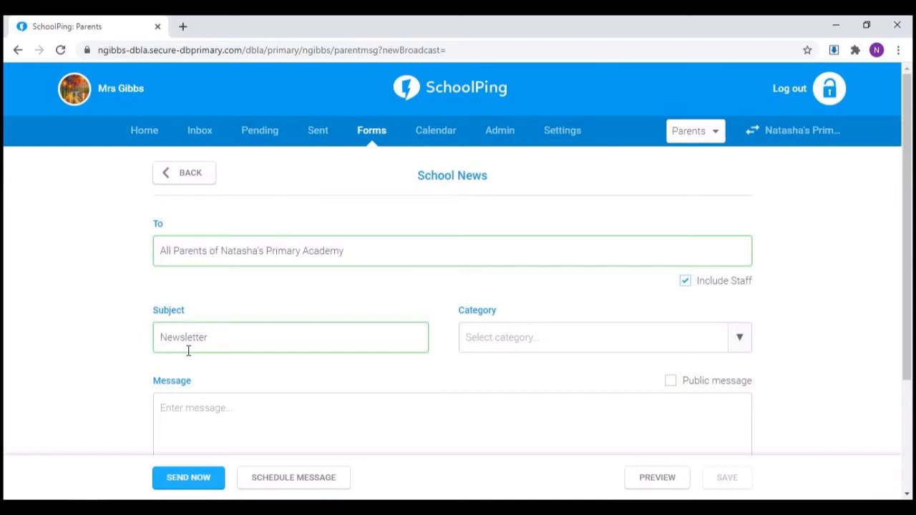
pyautogui.click(627, 347)
pyautogui.scroll(-2, 628, 348)
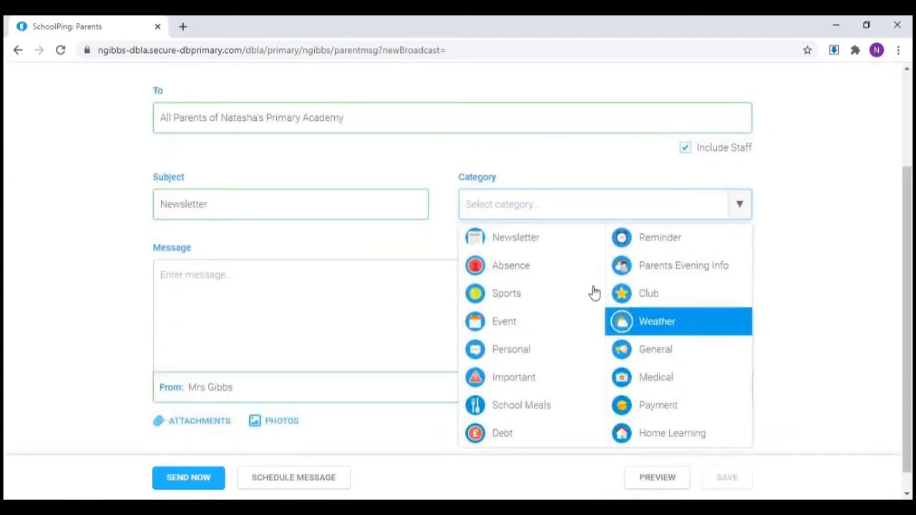
pyautogui.click(573, 254)
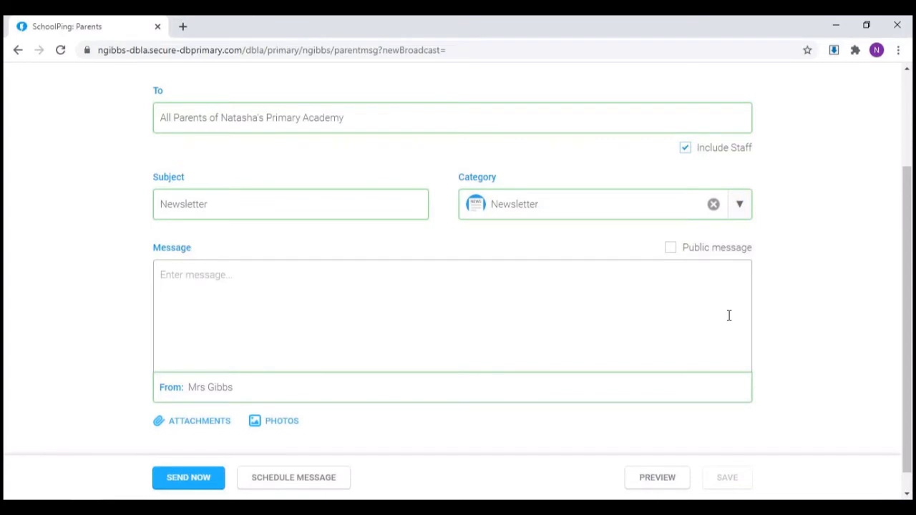
# Step: Write "Hi....." as the message text and place the cursor in the From field
pyautogui.click(683, 275)
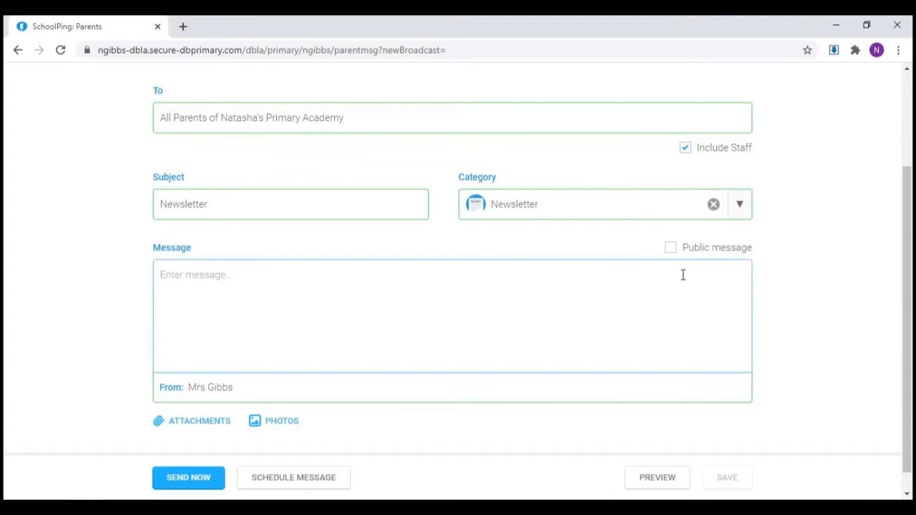
pyautogui.write('Hi.....')
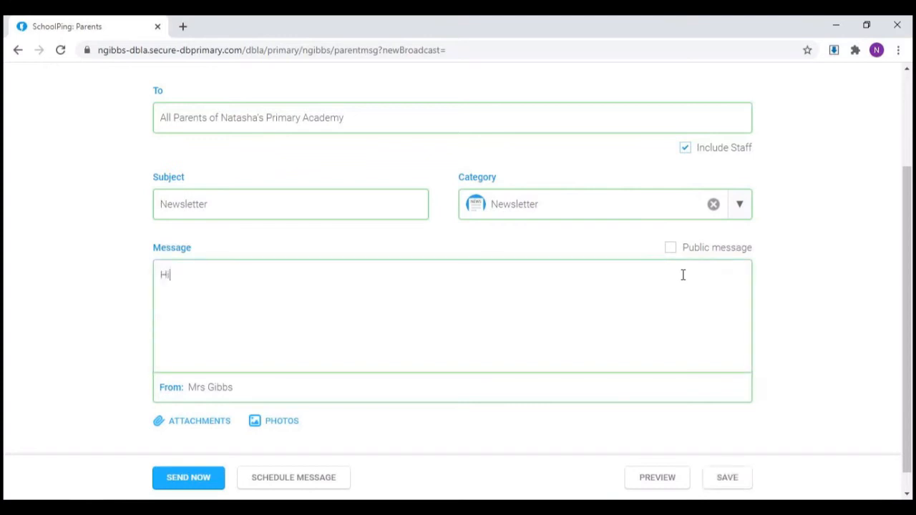
pyautogui.click(394, 386)
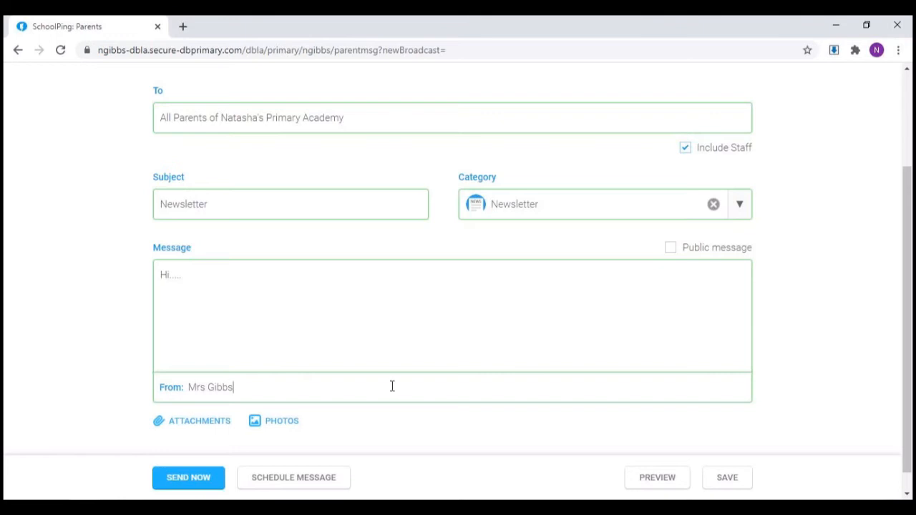
# Step: Open the message scheduling options and set the send date to 31/08/2020 11:30 am
pyautogui.scroll(-1, 393, 386)
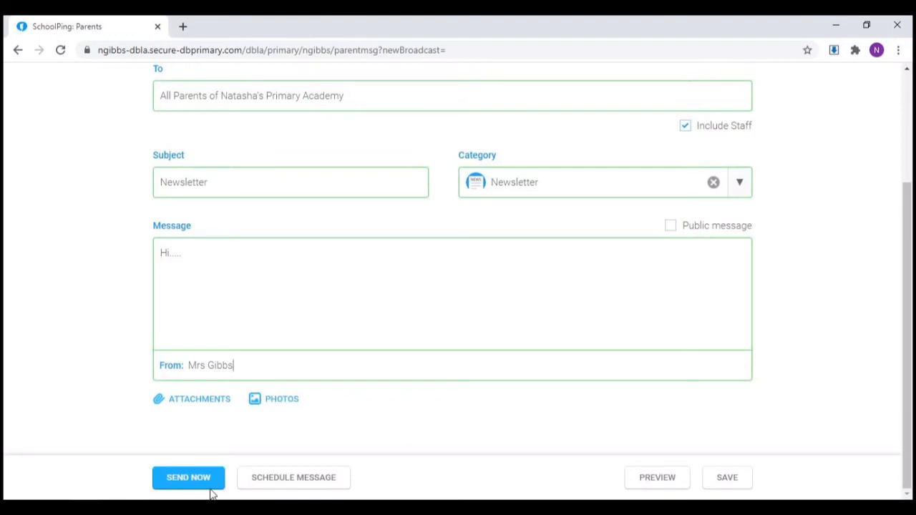
pyautogui.click(313, 483)
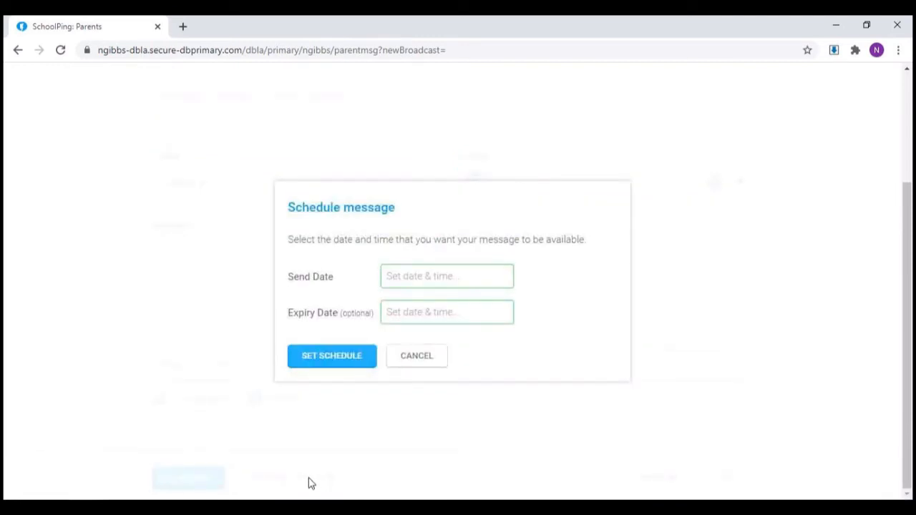
pyautogui.click(463, 284)
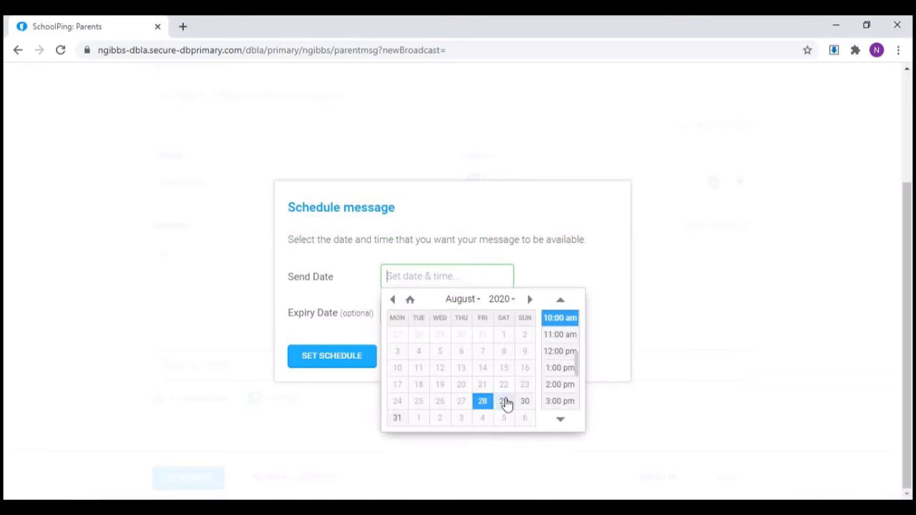
pyautogui.click(395, 423)
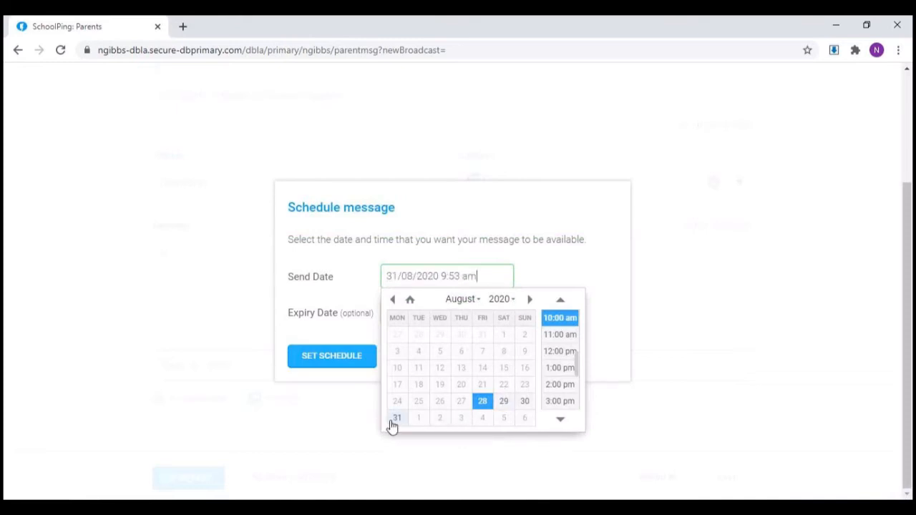
pyautogui.click(557, 335)
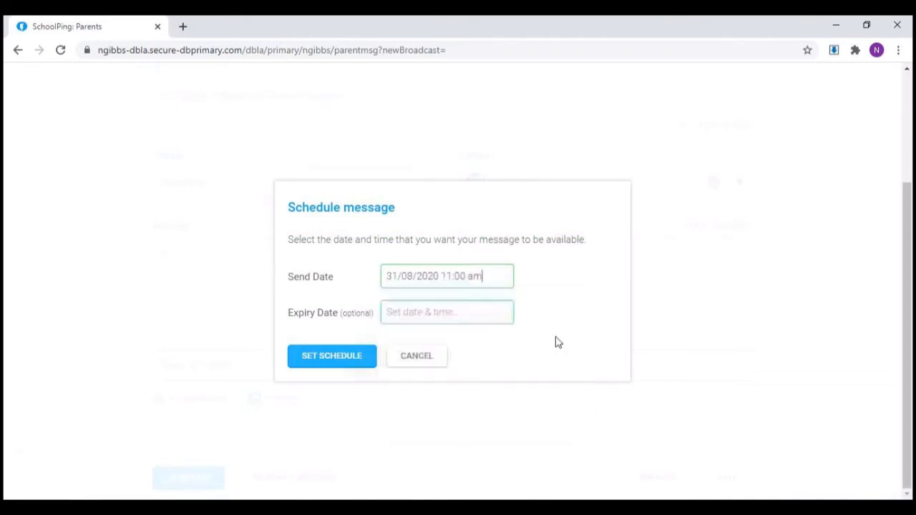
pyautogui.click(458, 275)
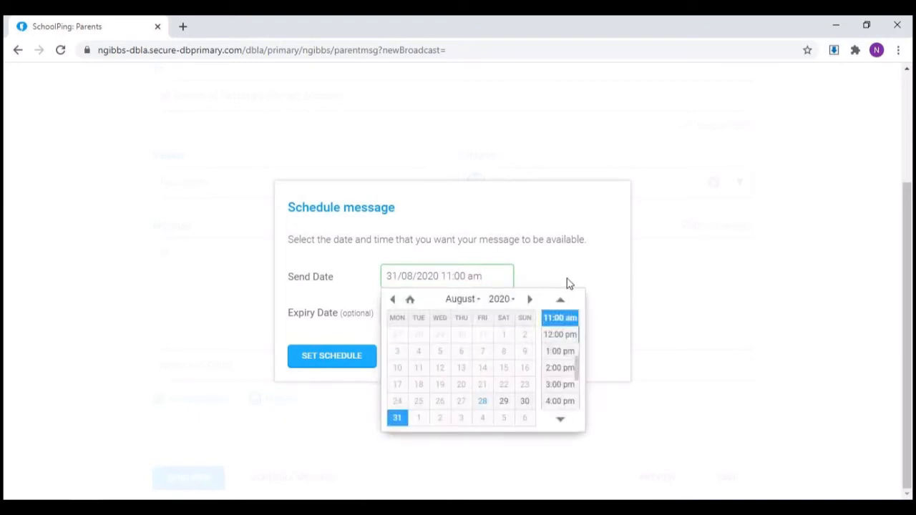
pyautogui.press('BackSpace')
pyautogui.write('3')
pyautogui.click(568, 245)
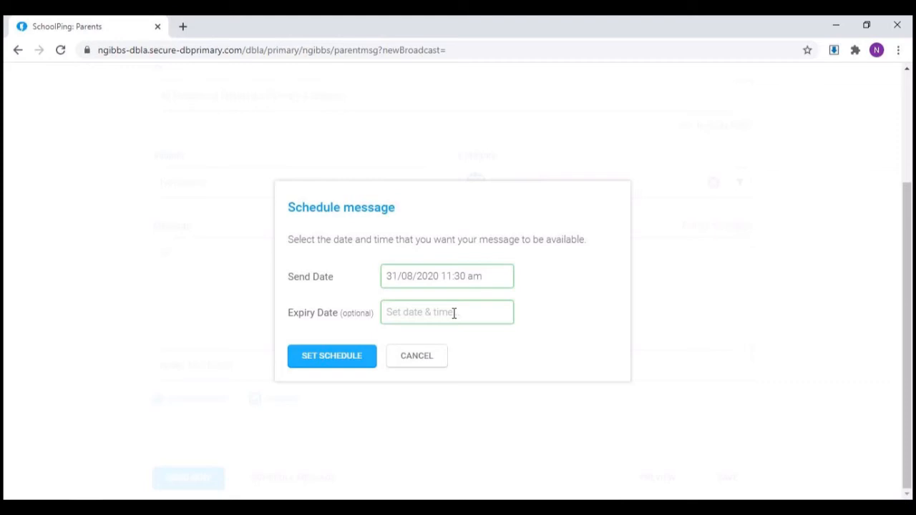
# Step: Set the message's expiry date to 11/09/2020 12:00 pm and apply the schedule
pyautogui.click(454, 313)
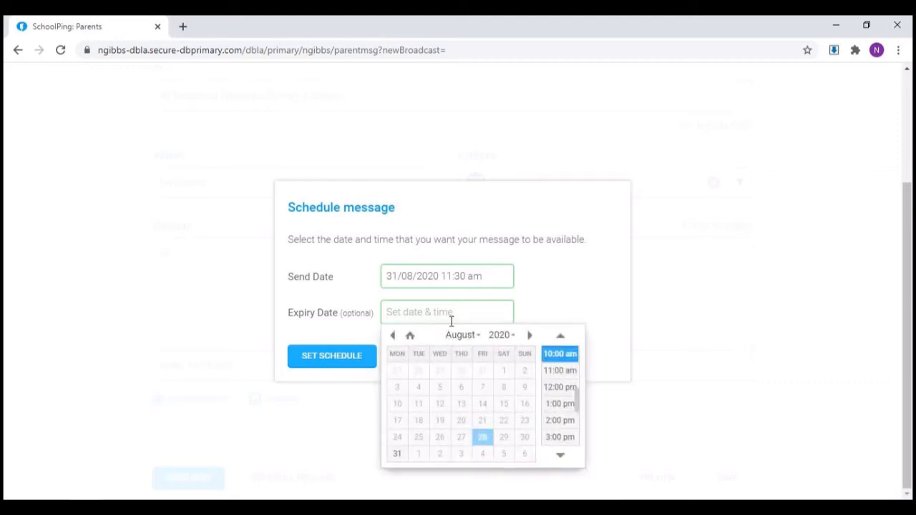
pyautogui.click(530, 336)
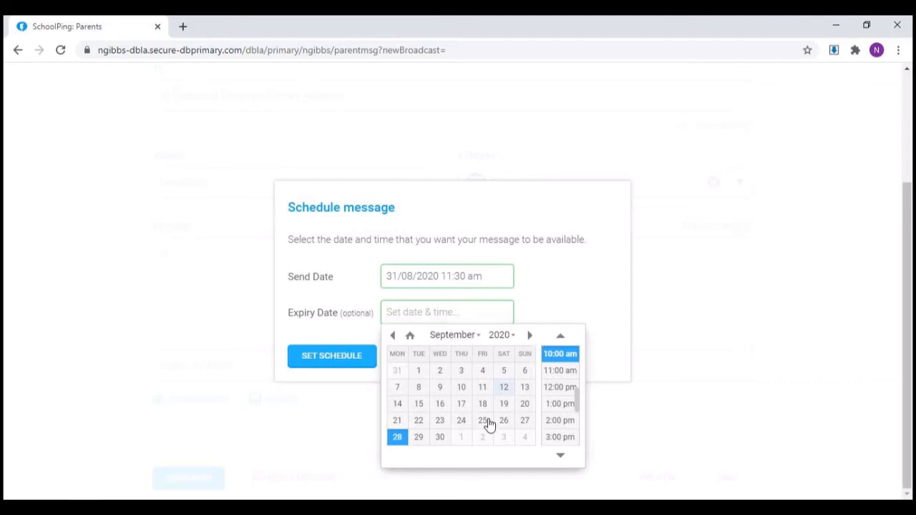
pyautogui.click(478, 390)
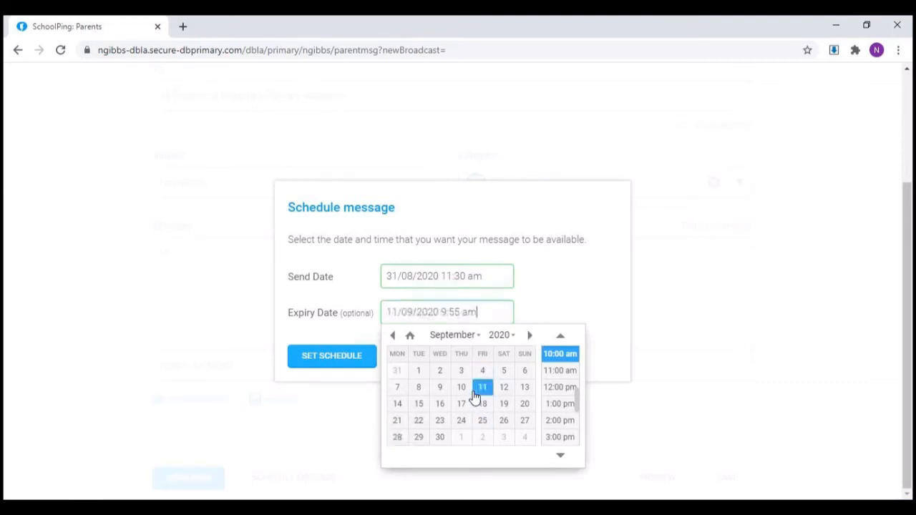
pyautogui.click(559, 388)
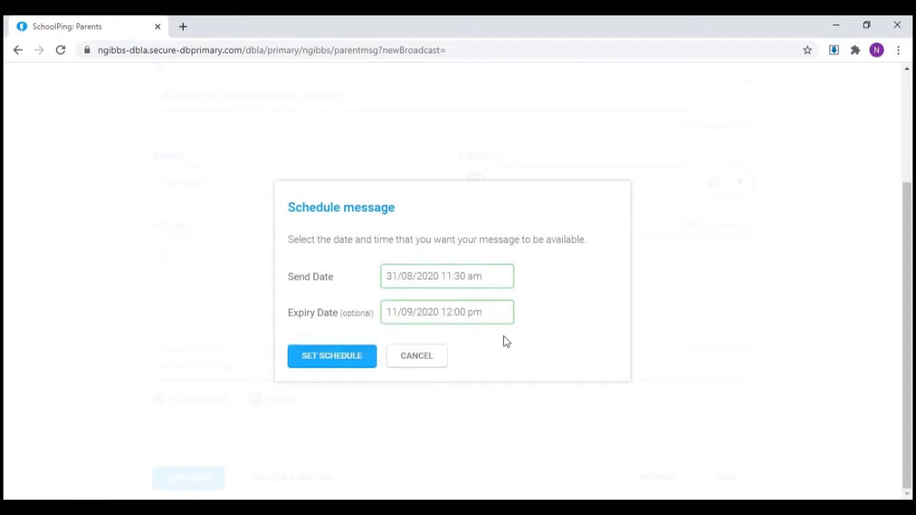
pyautogui.click(370, 359)
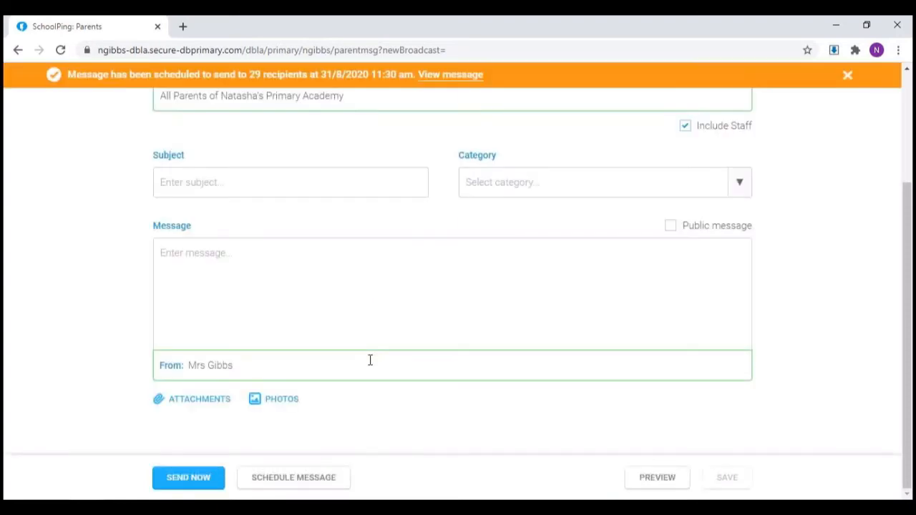
# Step: Preview the blank School News message in the phone layout and close the preview
pyautogui.click(656, 477)
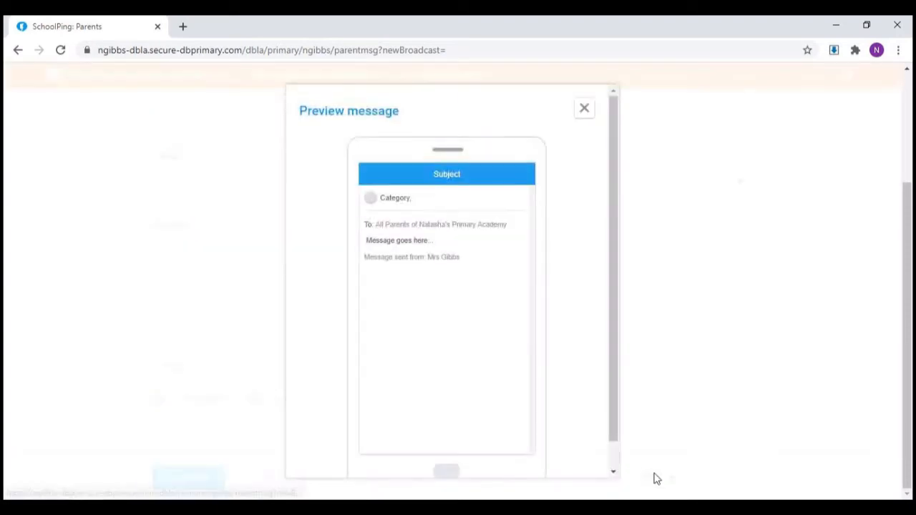
pyautogui.scroll(-1, 610, 400)
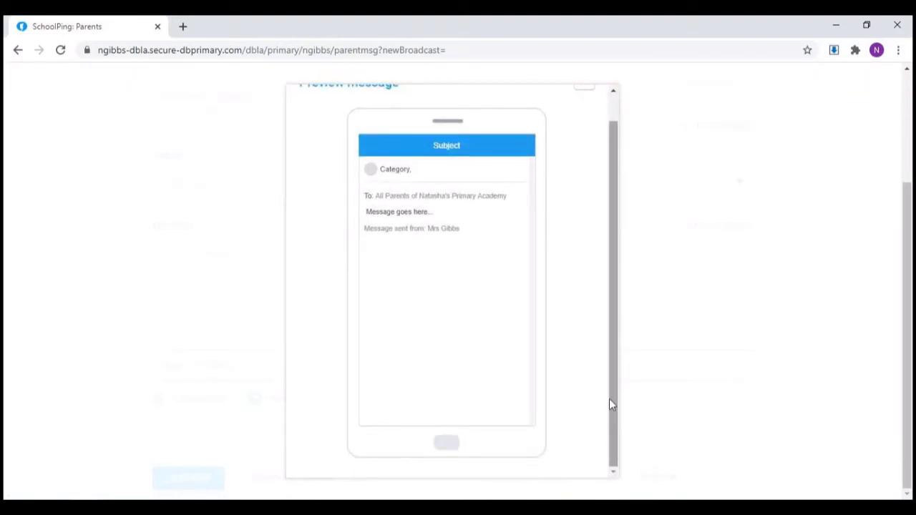
pyautogui.scroll(1, 592, 362)
pyautogui.click(582, 107)
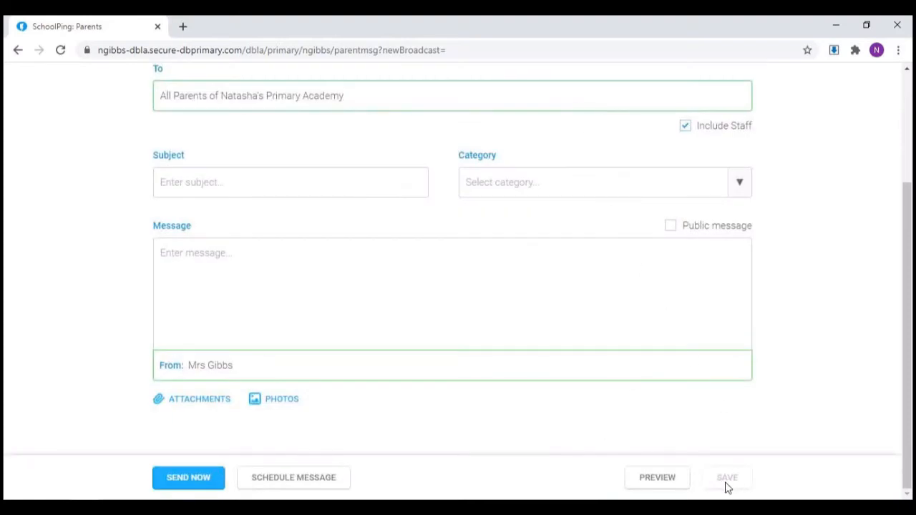
# Step: Look over the blank School News form, including its Save option, and go back to the Home page
pyautogui.scroll(3, 678, 404)
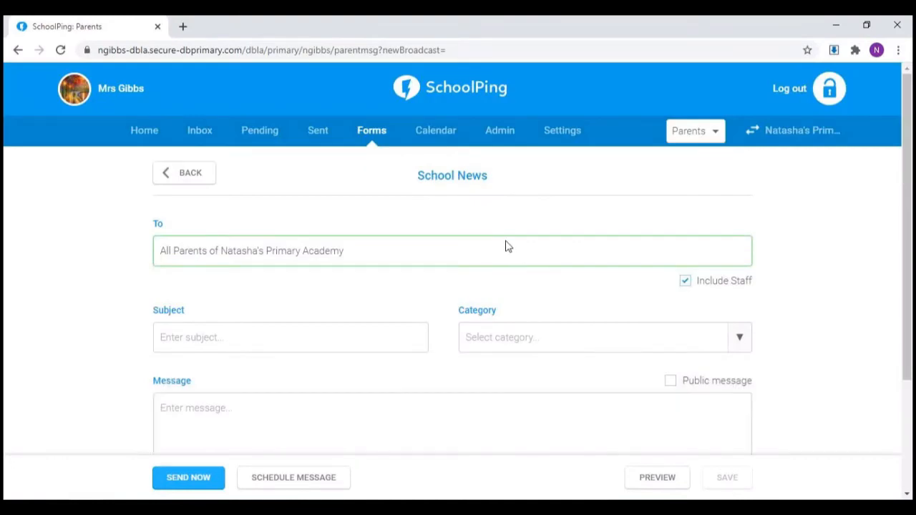
pyautogui.scroll(-3, 741, 489)
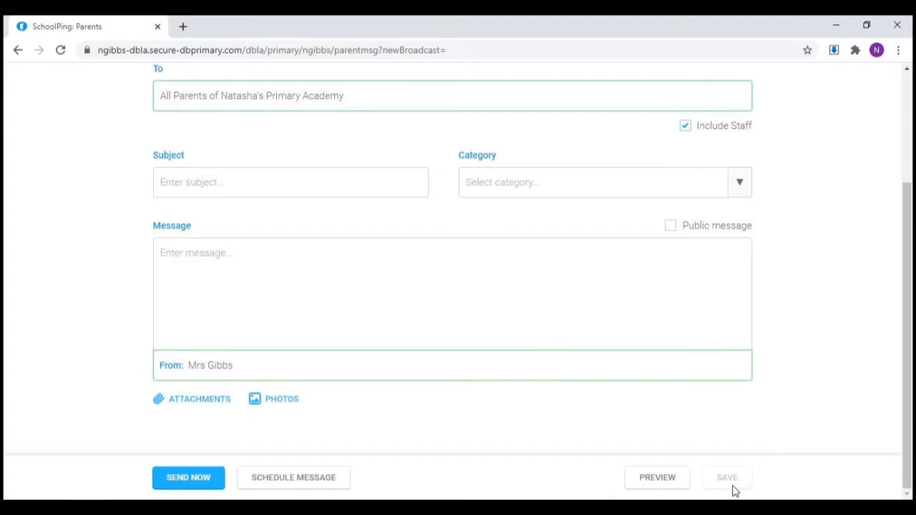
pyautogui.scroll(1, 552, 174)
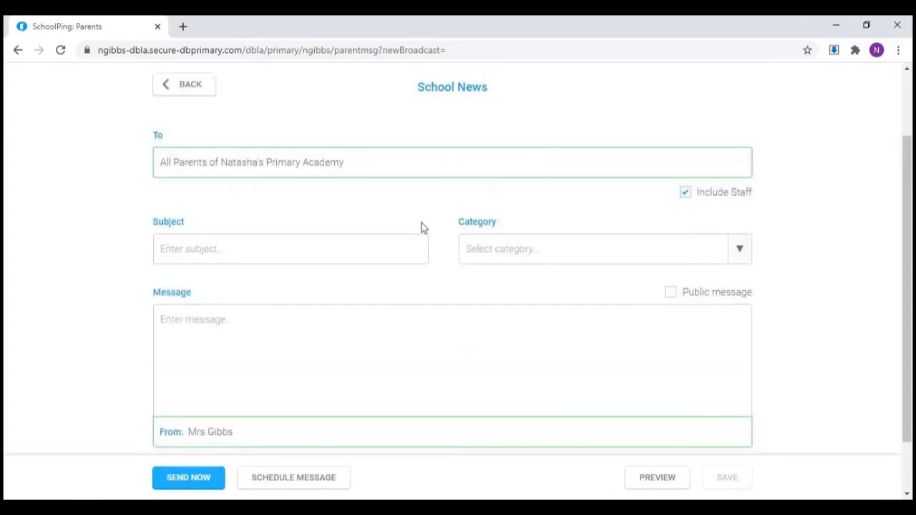
pyautogui.scroll(-1, 448, 351)
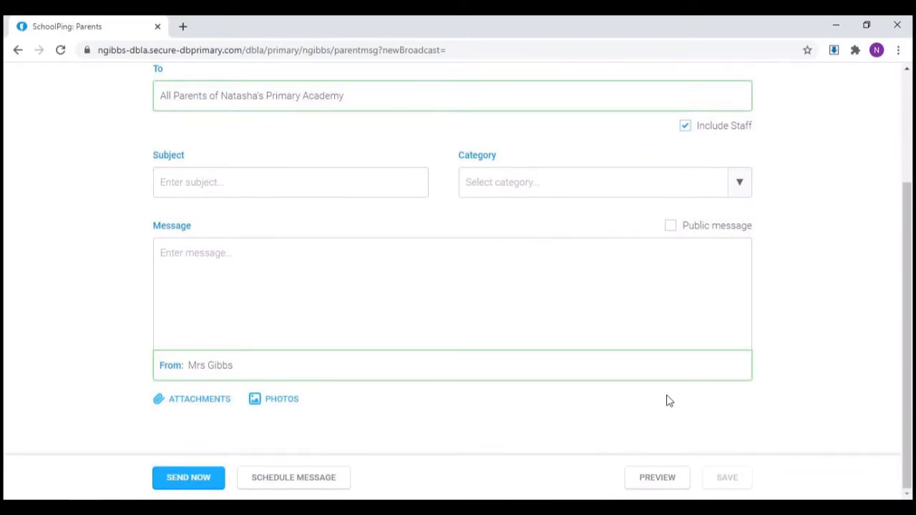
pyautogui.scroll(3, 666, 396)
pyautogui.click(139, 134)
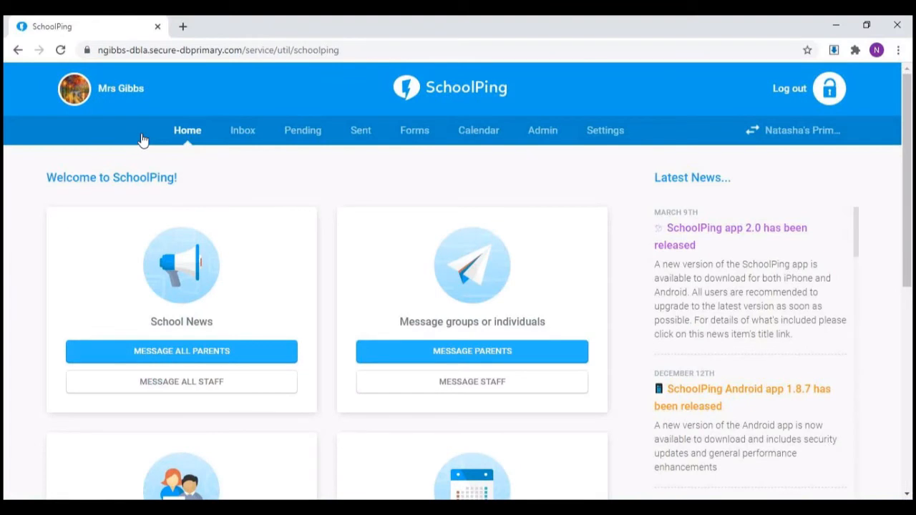
# Step: Preview the scheduled Newsletter among the pending messages, close the preview and go back to the Home page
pyautogui.click(314, 133)
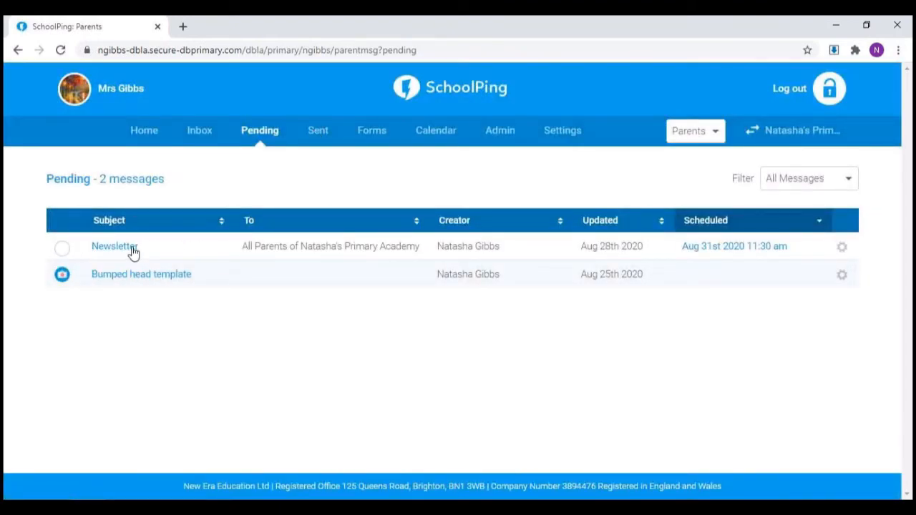
pyautogui.click(128, 252)
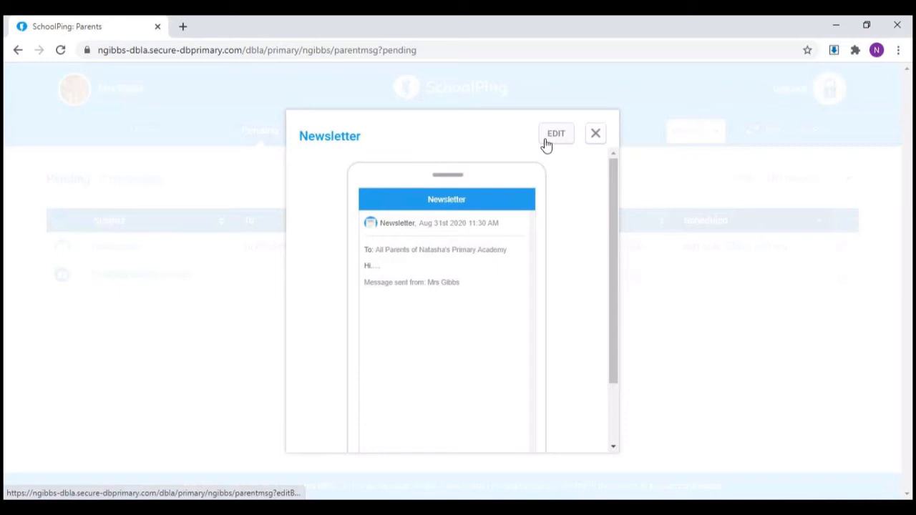
pyautogui.click(599, 140)
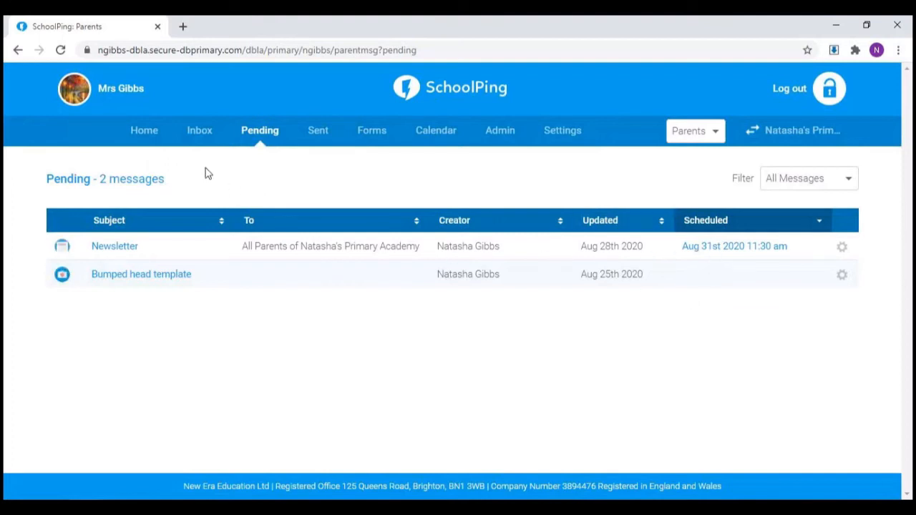
pyautogui.click(152, 134)
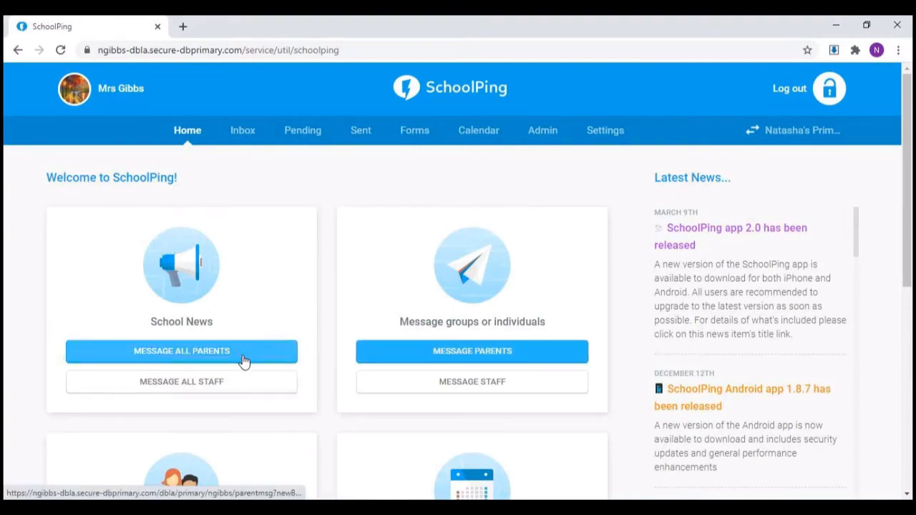
# Step: Start a direct message to parents and examine the contact list's group, pupil, individual parent and staff recipients, then close the list
pyautogui.click(403, 363)
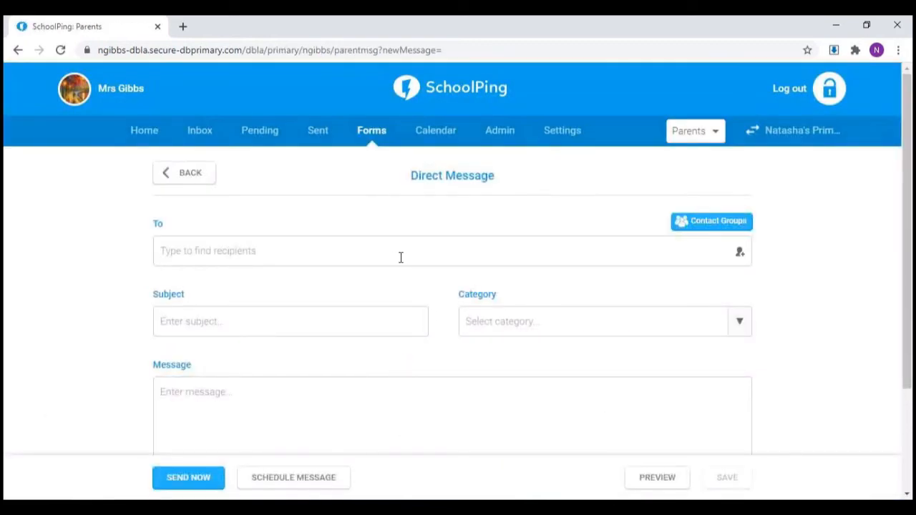
pyautogui.click(741, 255)
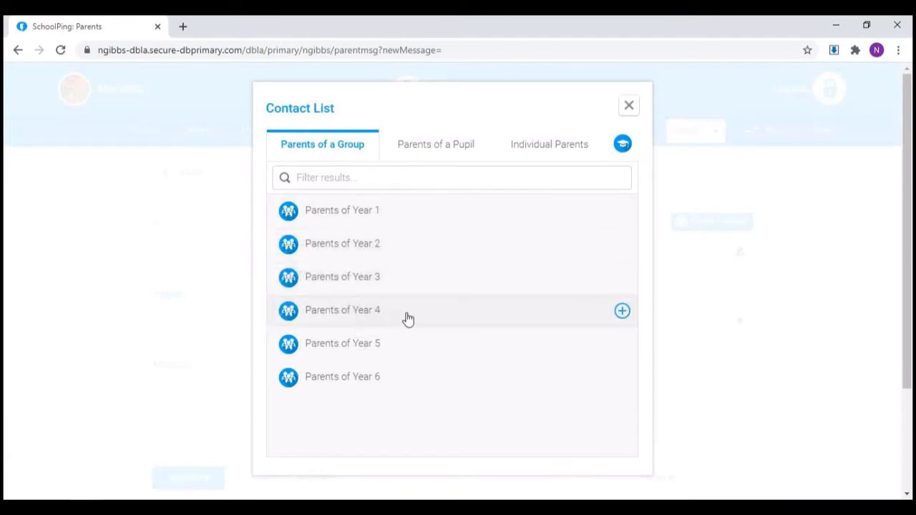
pyautogui.moveTo(503, 271)
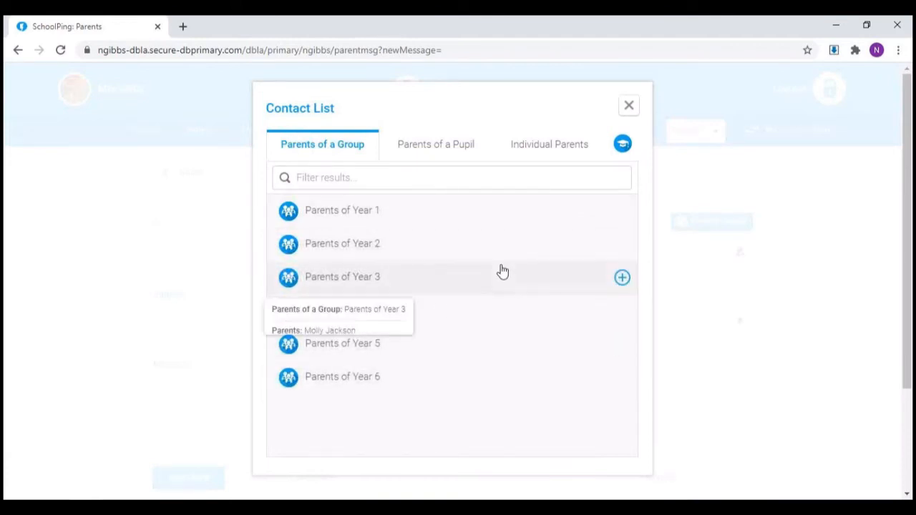
pyautogui.click(455, 153)
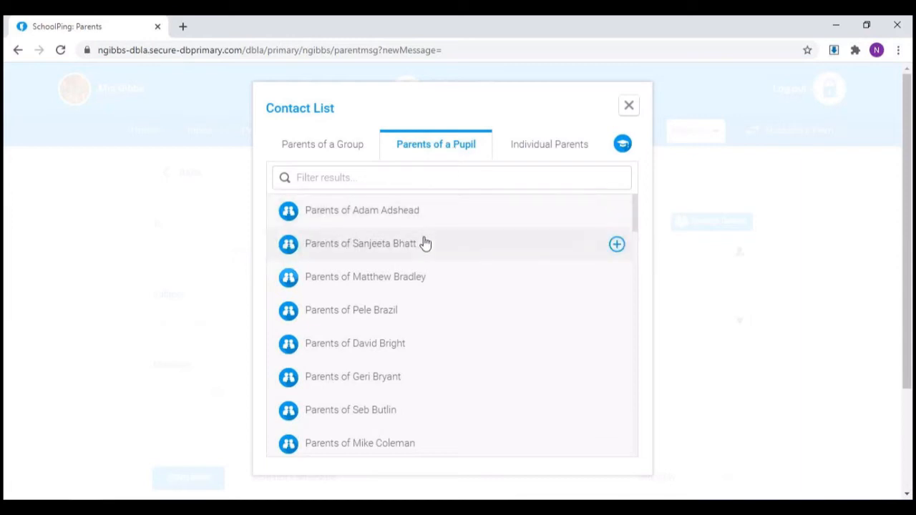
pyautogui.moveTo(426, 243)
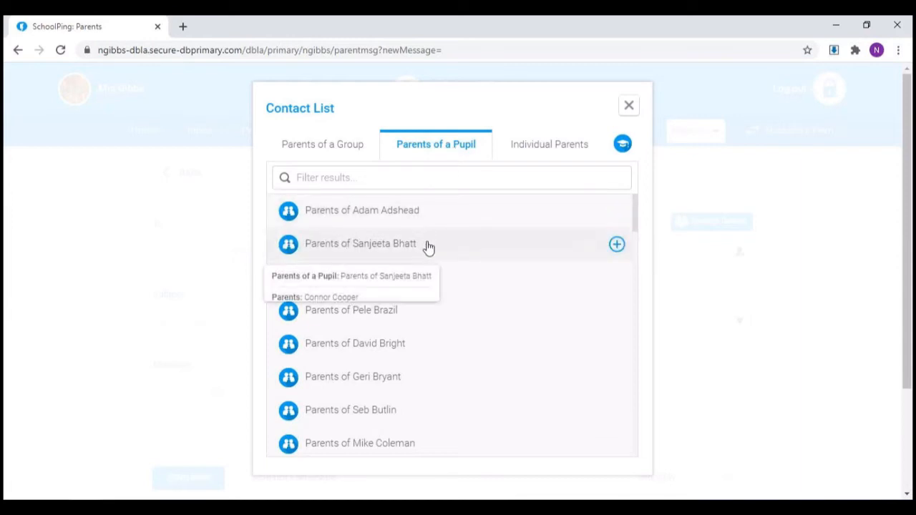
pyautogui.click(527, 153)
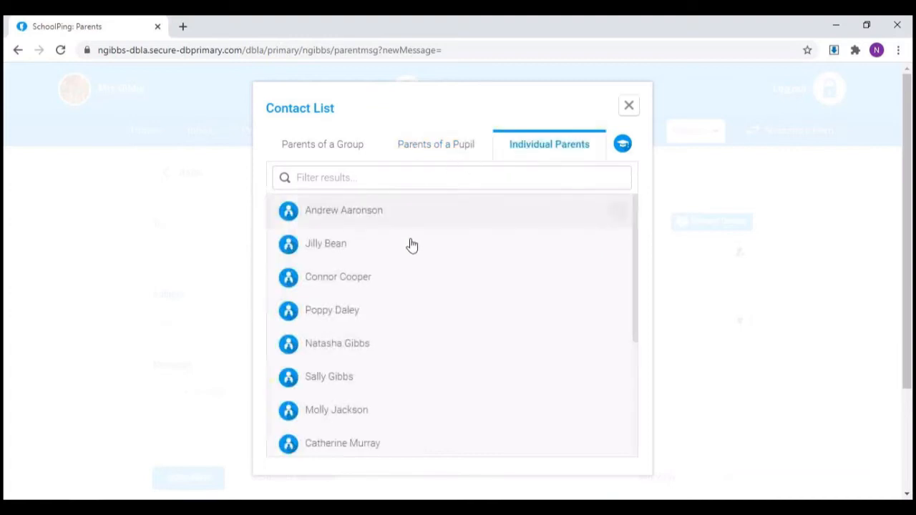
pyautogui.moveTo(395, 281)
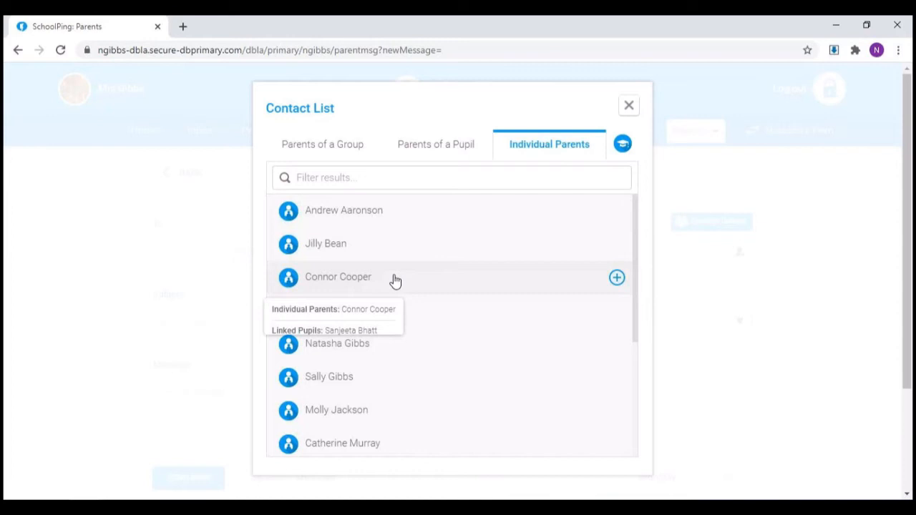
pyautogui.click(624, 147)
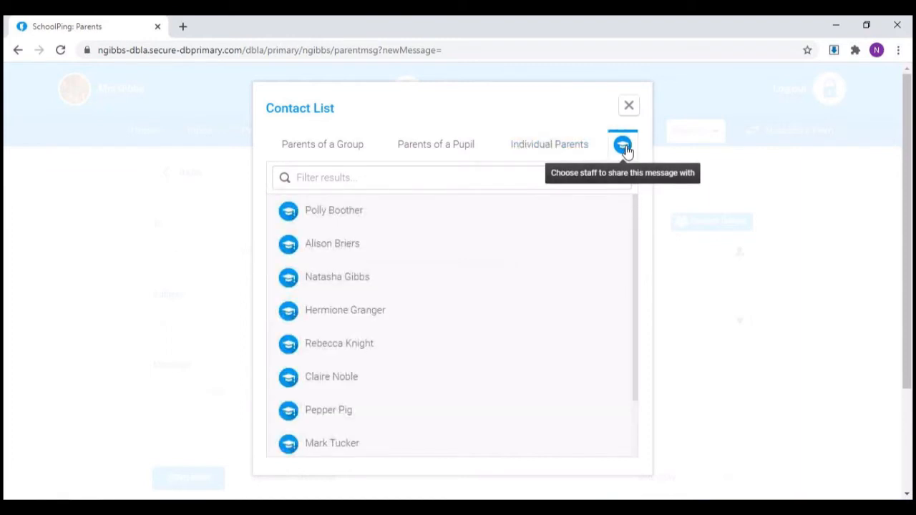
pyautogui.click(629, 106)
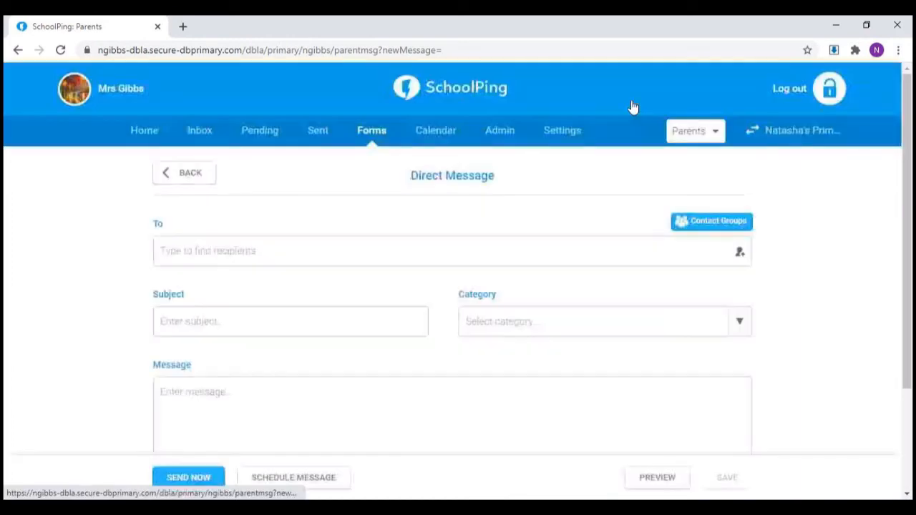
# Step: Create a new contact group for direct messages and name it Choir club
pyautogui.click(695, 226)
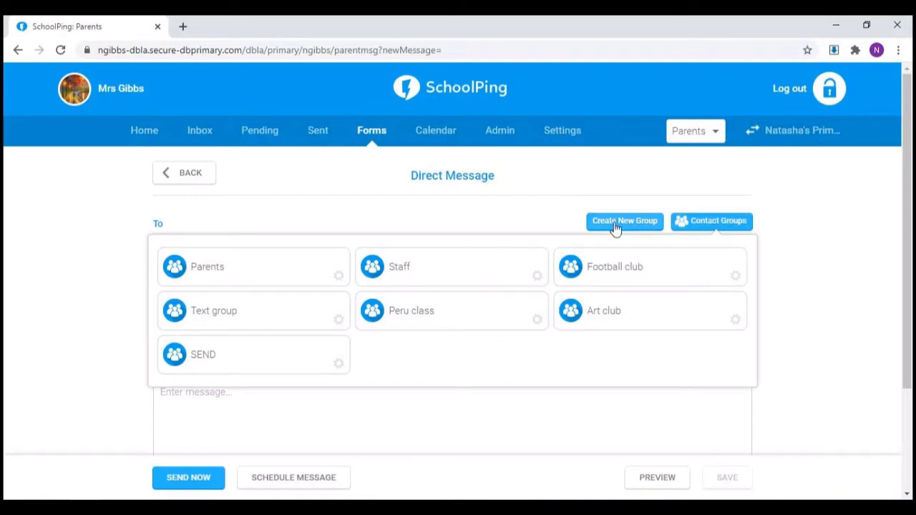
pyautogui.click(615, 226)
pyautogui.click(358, 164)
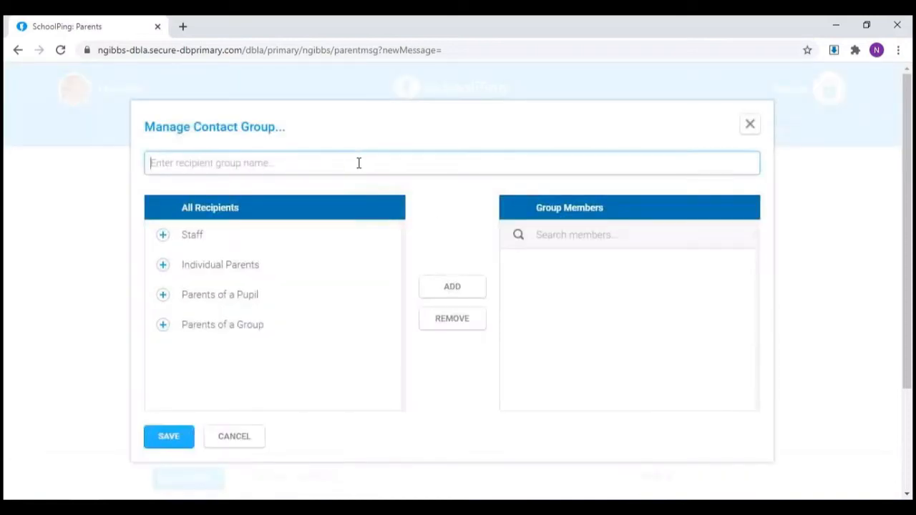
pyautogui.write('Choir club')
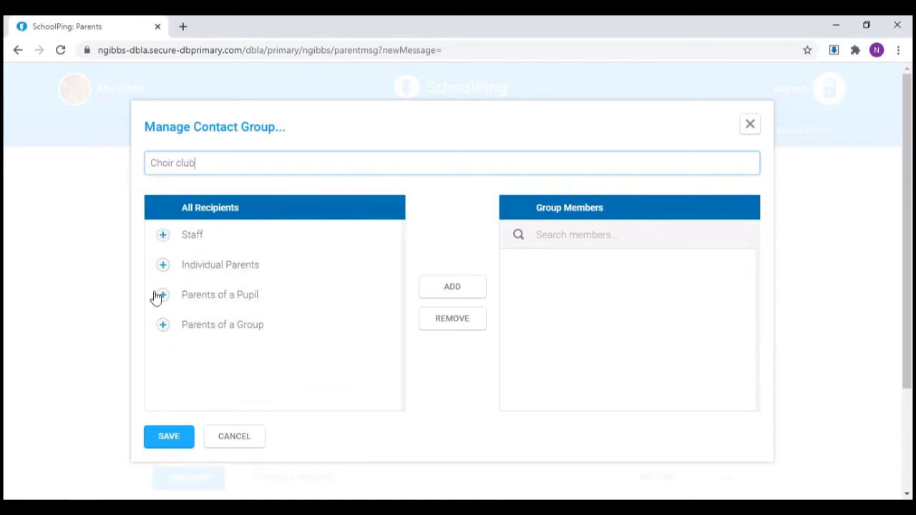
# Step: Add the second listed staff member to the Choir club group and collapse the staff list
pyautogui.click(159, 236)
pyautogui.click(187, 318)
pyautogui.click(437, 288)
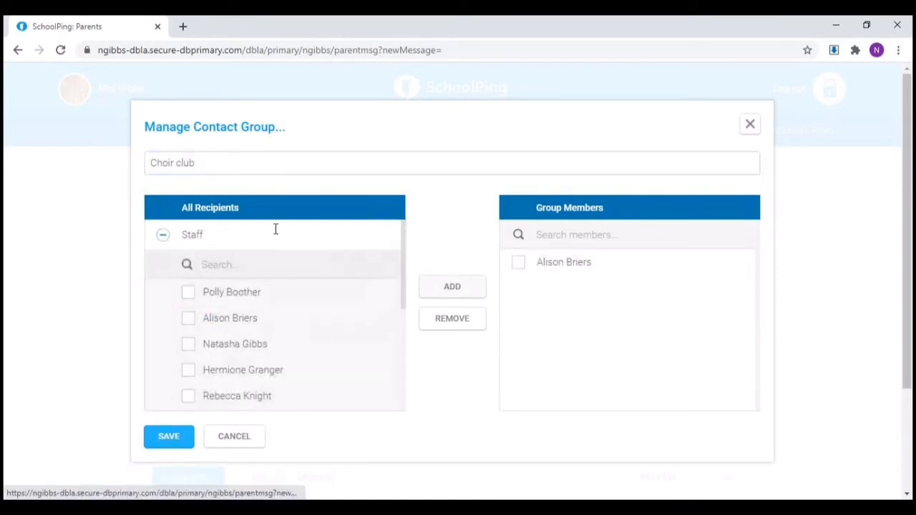
pyautogui.click(163, 235)
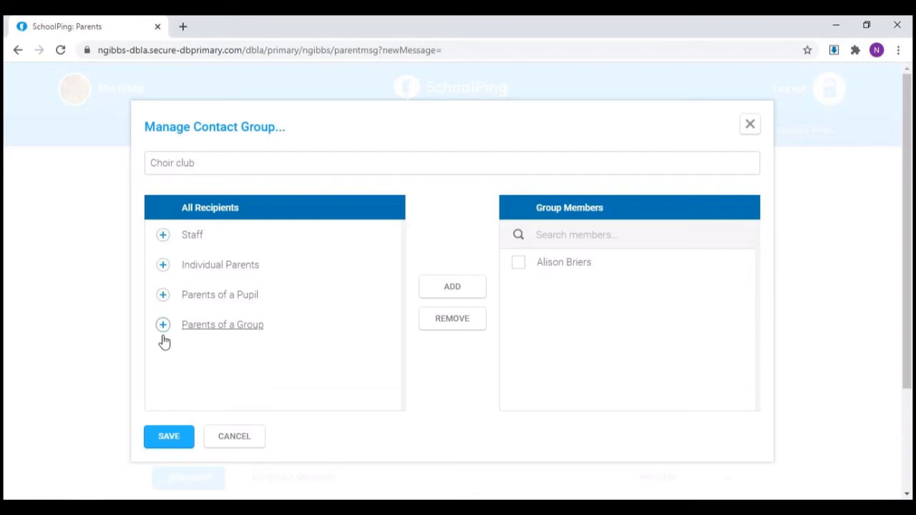
# Step: Add the parents of the third through eighth listed pupils to the Choir club group and save it
pyautogui.click(163, 295)
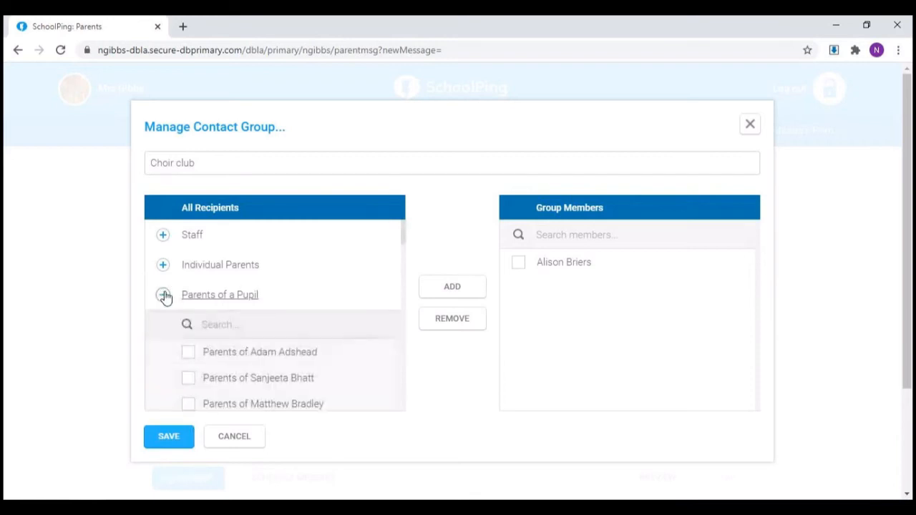
pyautogui.scroll(-3, 339, 360)
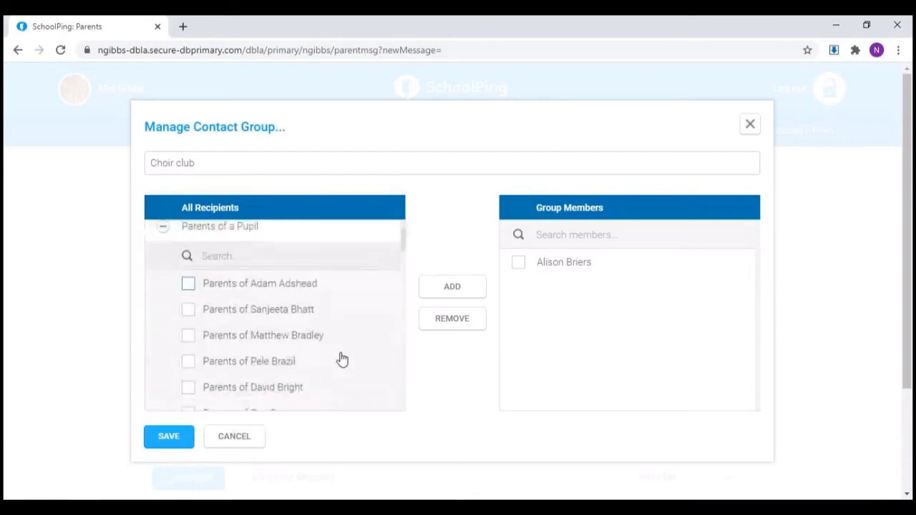
pyautogui.click(188, 323)
pyautogui.click(189, 349)
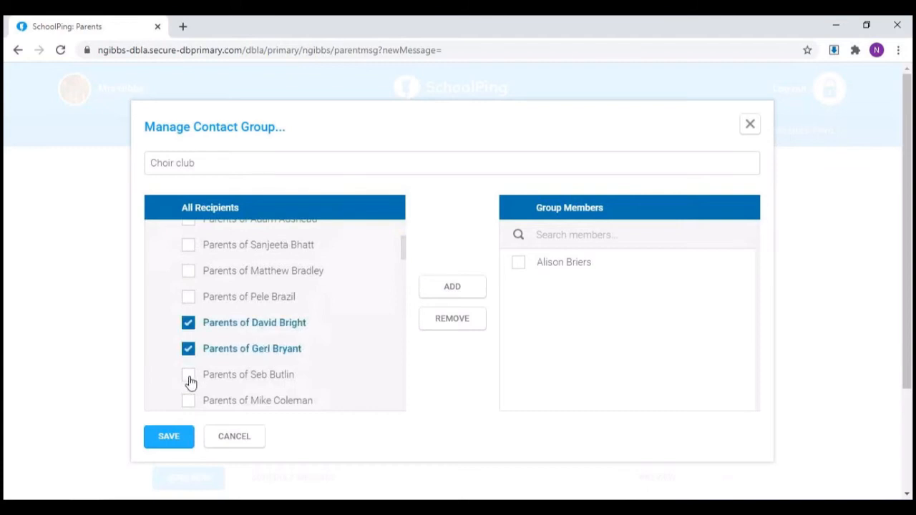
pyautogui.click(189, 375)
pyautogui.click(188, 401)
pyautogui.keyDown('shift'); pyautogui.click(189, 272); pyautogui.keyUp('shift')
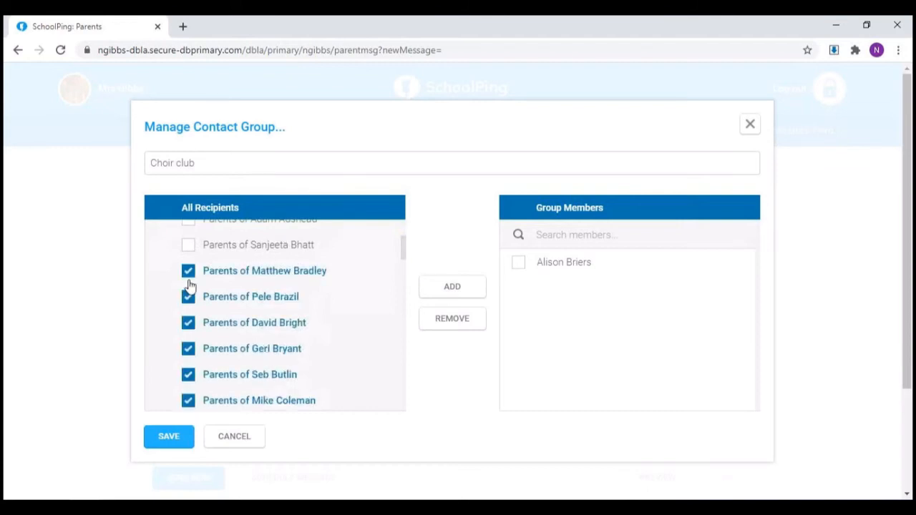
pyautogui.click(452, 293)
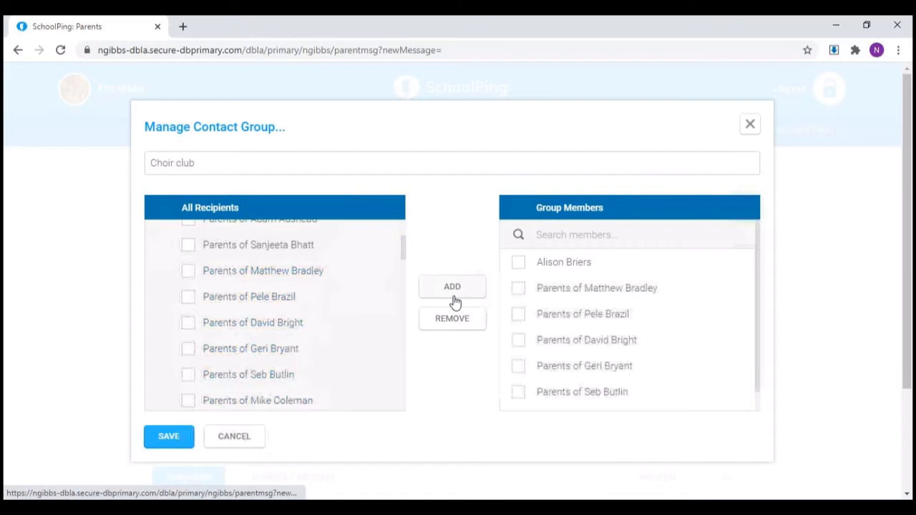
pyautogui.click(184, 440)
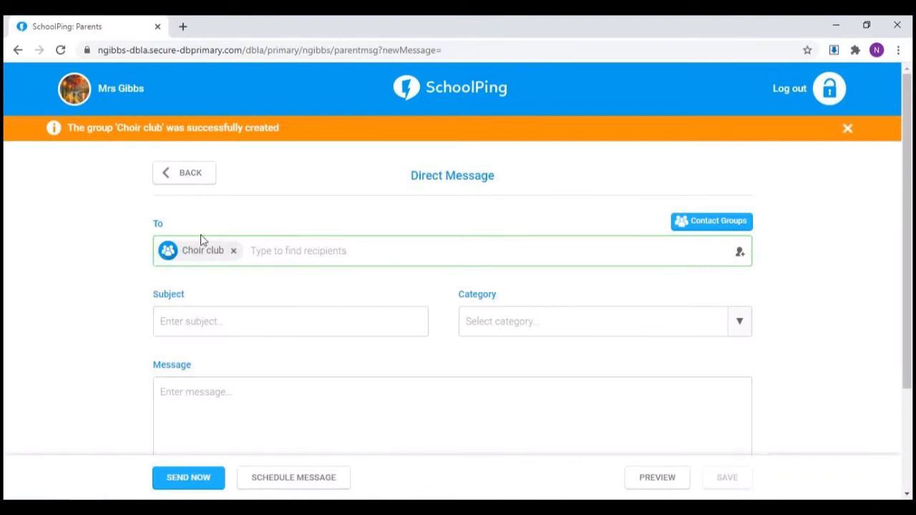
# Step: Take Choir club off the message's recipients, and remove the parents of the second-listed pupil from the group's members
pyautogui.click(234, 252)
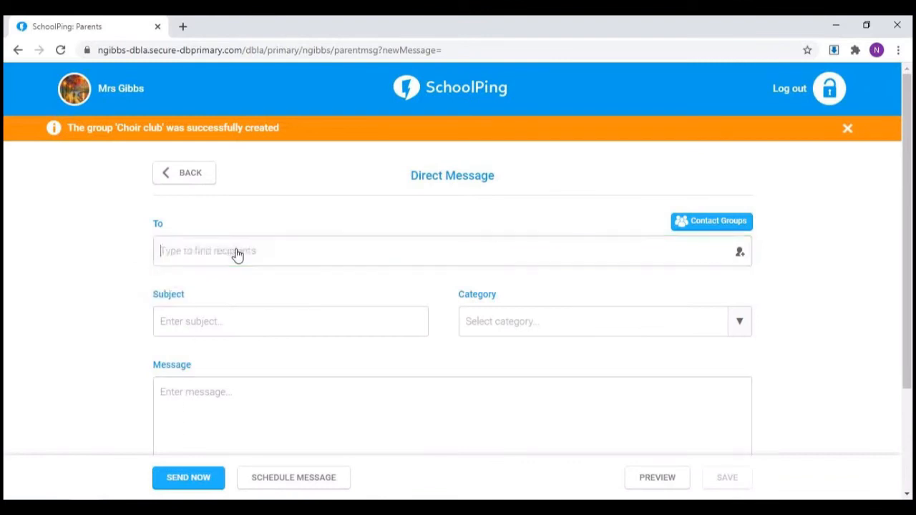
pyautogui.click(718, 222)
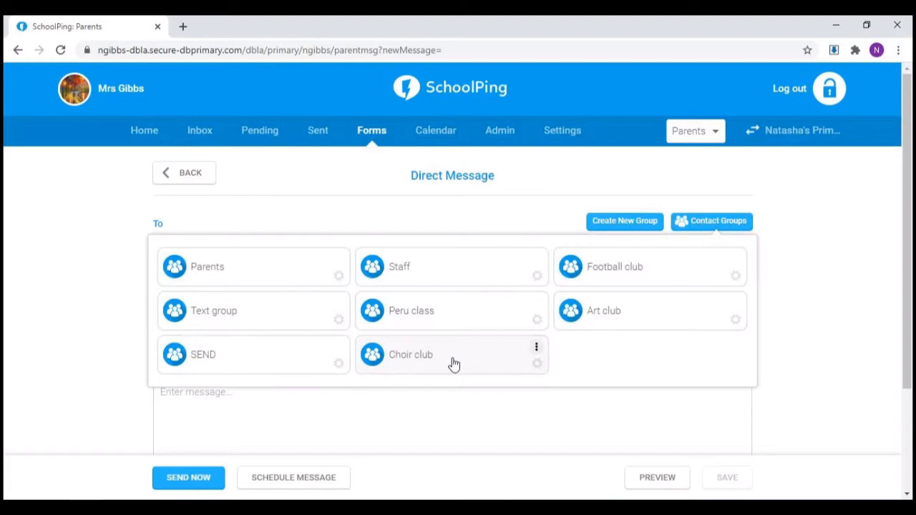
pyautogui.click(538, 365)
pyautogui.click(519, 316)
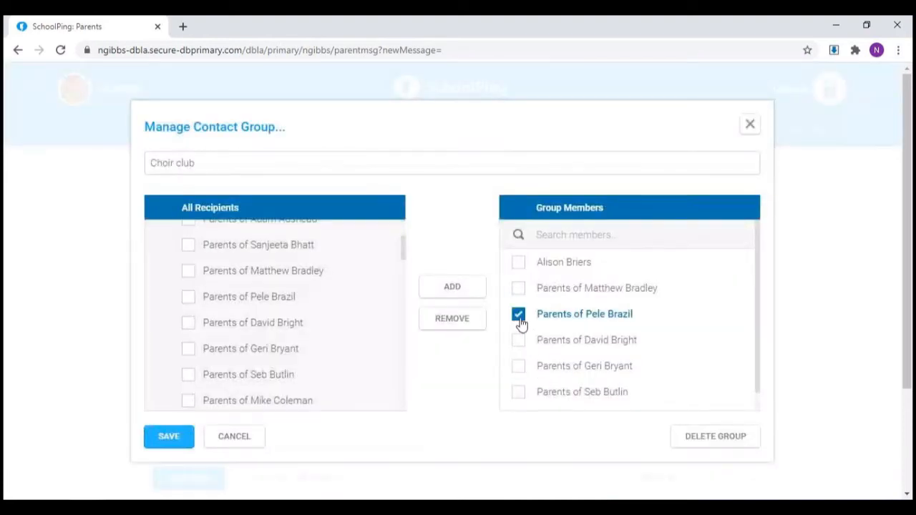
pyautogui.click(452, 318)
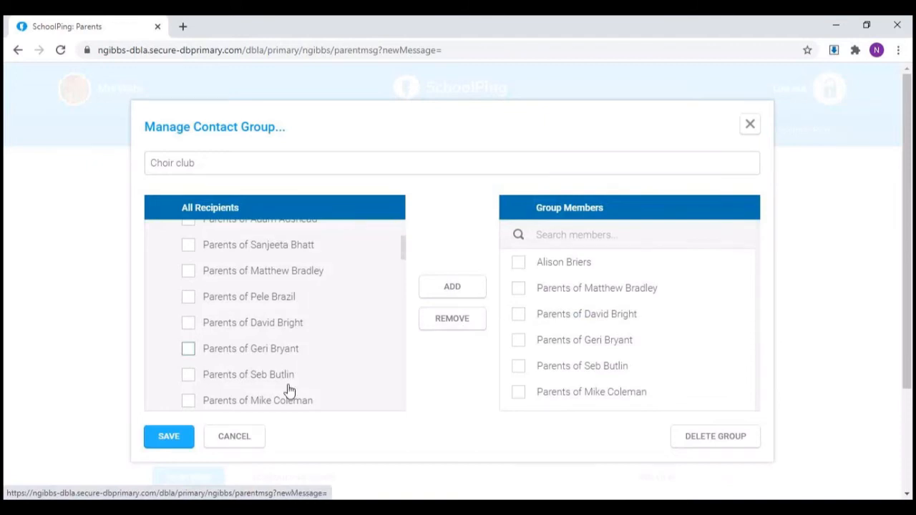
pyautogui.click(176, 444)
# Step: Delete the Choir club contact group and confirm the deletion
pyautogui.click(739, 444)
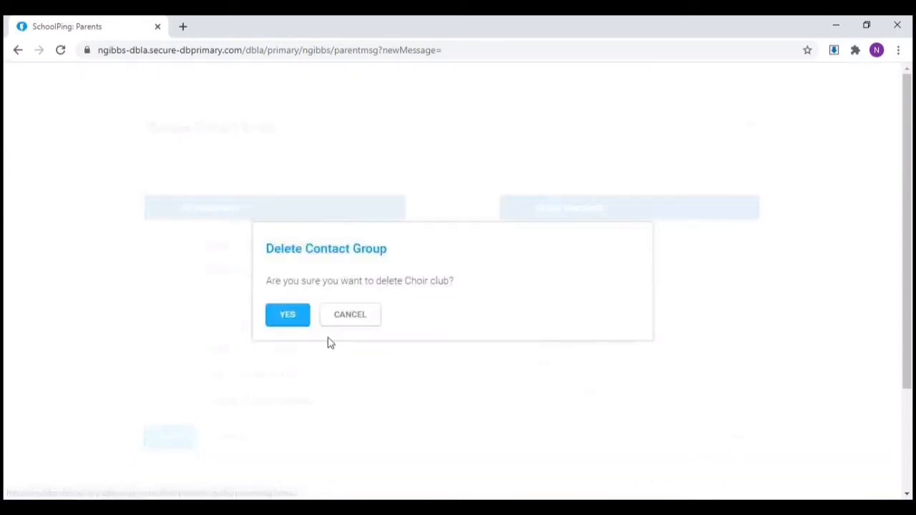
pyautogui.click(298, 317)
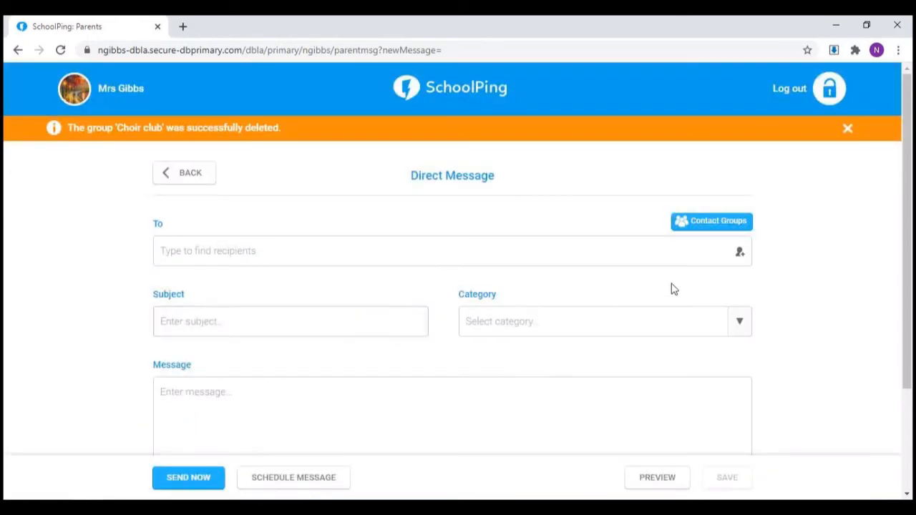
# Step: Address the direct message to Parents of Year 1 and Parents of Year 2 from the contact list
pyautogui.click(740, 254)
pyautogui.click(336, 211)
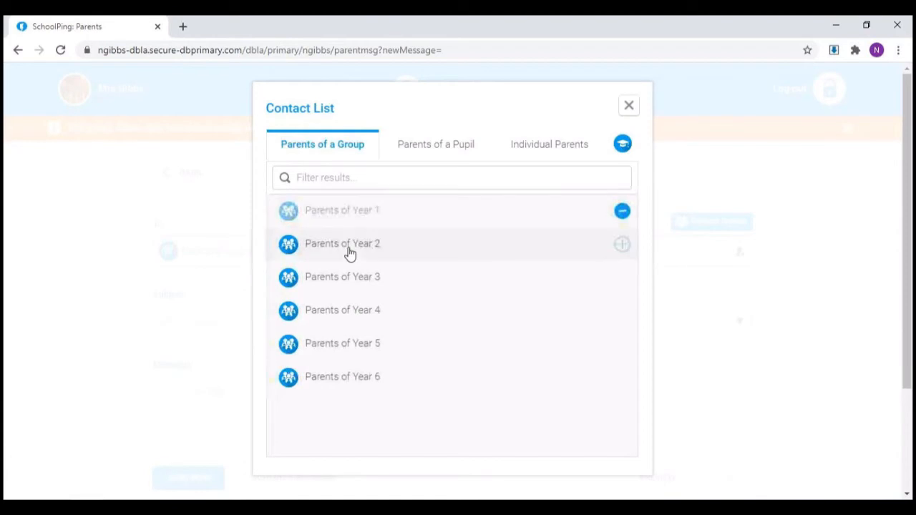
pyautogui.click(350, 246)
pyautogui.click(629, 106)
# Step: Fill in the direct message with the subject "test", the General category and the text "hi..."
pyautogui.click(327, 318)
pyautogui.write('test')
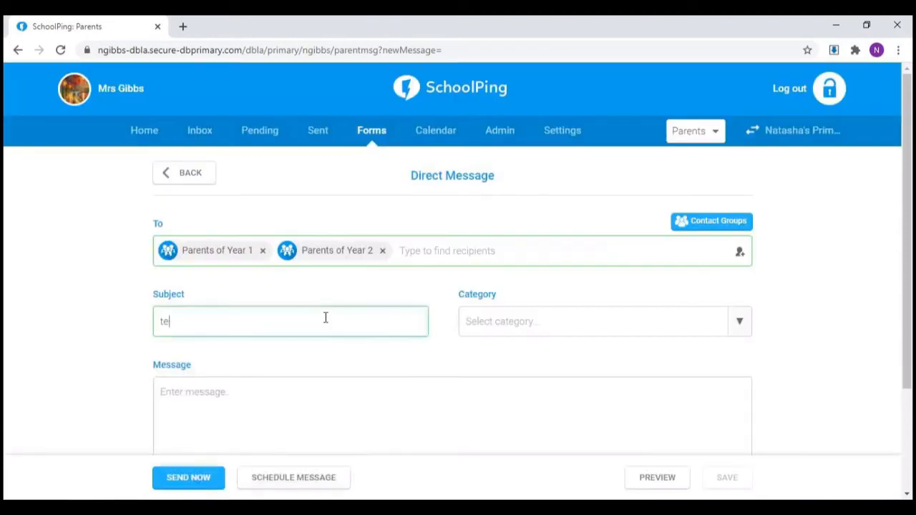
pyautogui.click(581, 323)
pyautogui.scroll(-2, 624, 387)
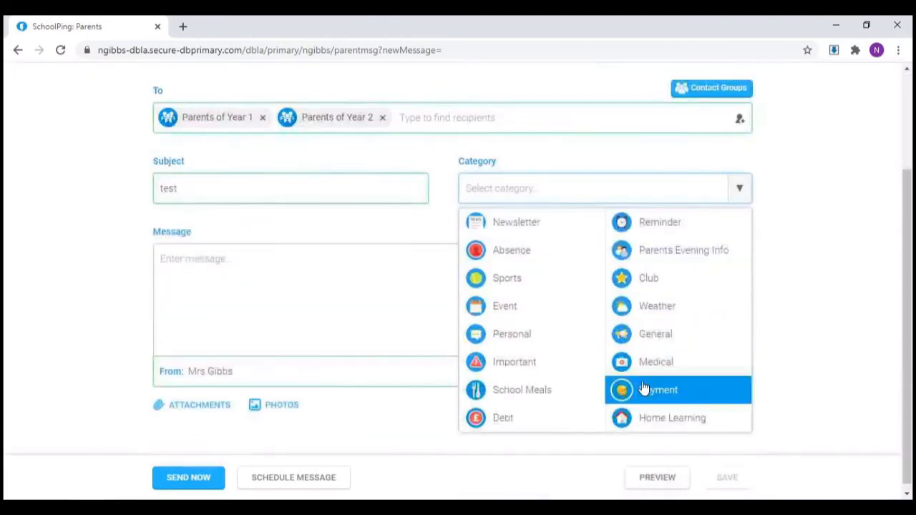
pyautogui.click(657, 337)
pyautogui.click(451, 311)
pyautogui.write('H')
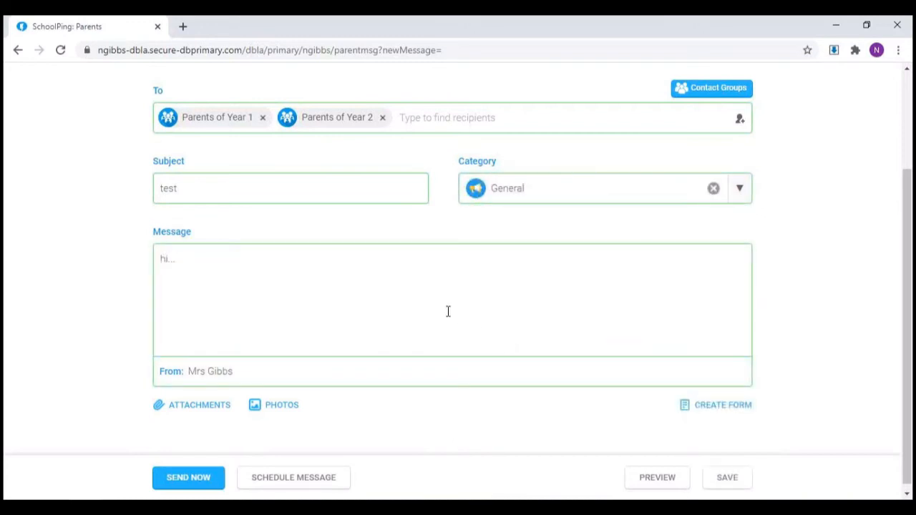
pyautogui.scroll(-1, 446, 312)
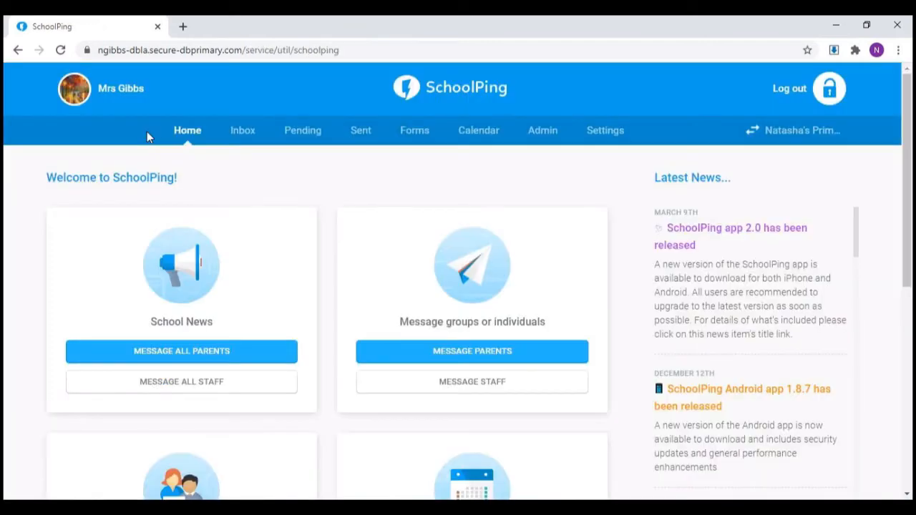
# Step: Open the pending Bumped head template message for editing, leave it unchanged, and return to the home page
pyautogui.click(304, 135)
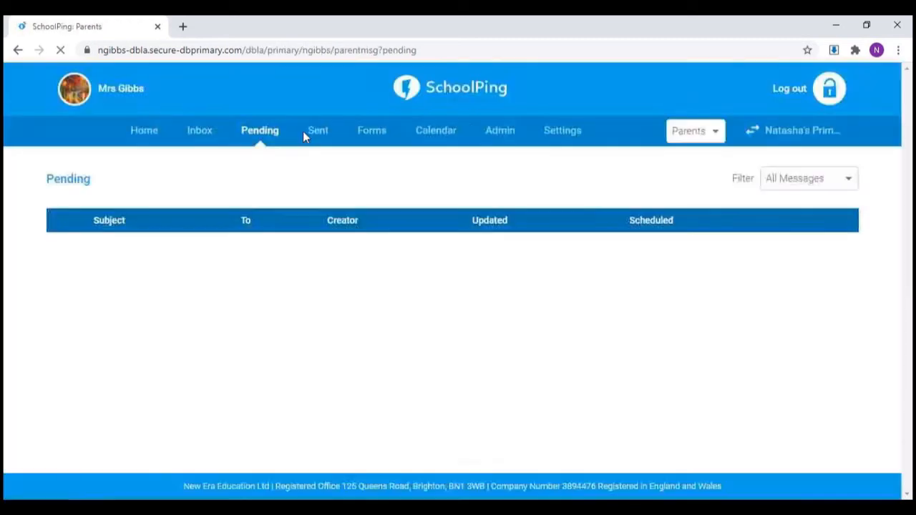
pyautogui.click(165, 280)
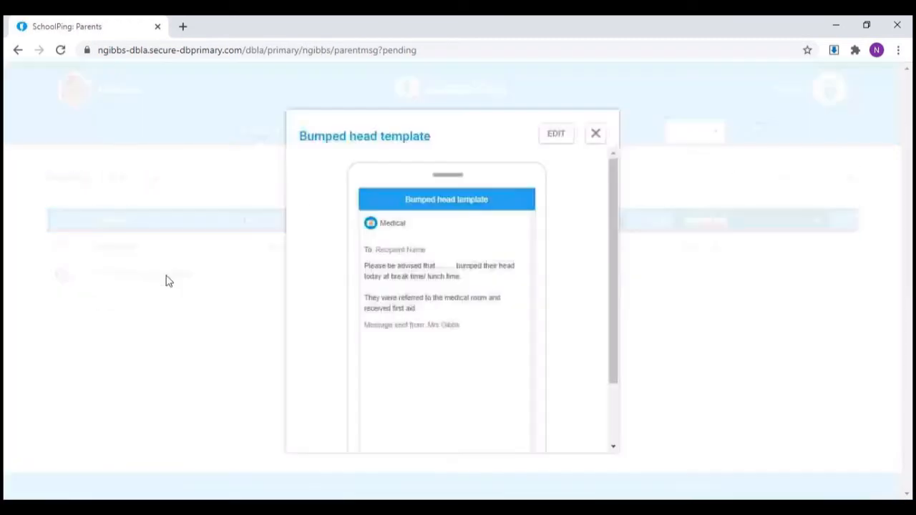
pyautogui.click(566, 138)
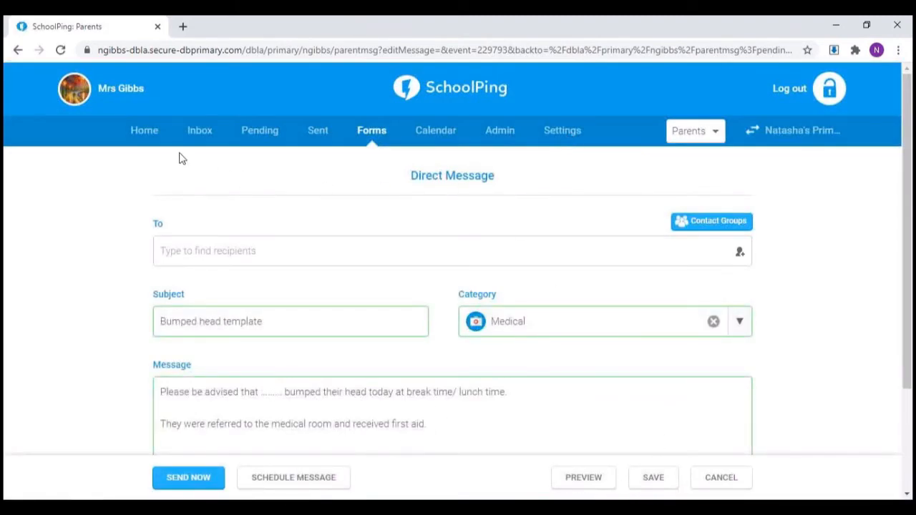
pyautogui.click(139, 135)
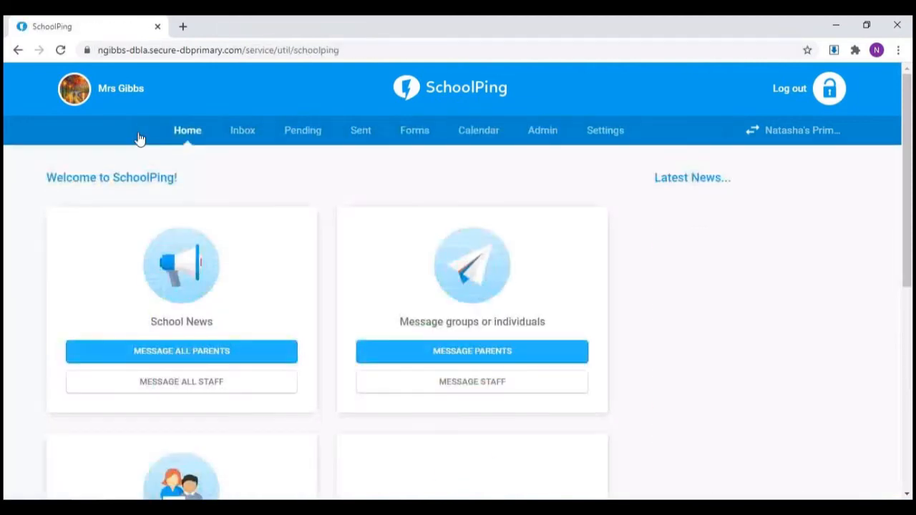
pyautogui.click(301, 132)
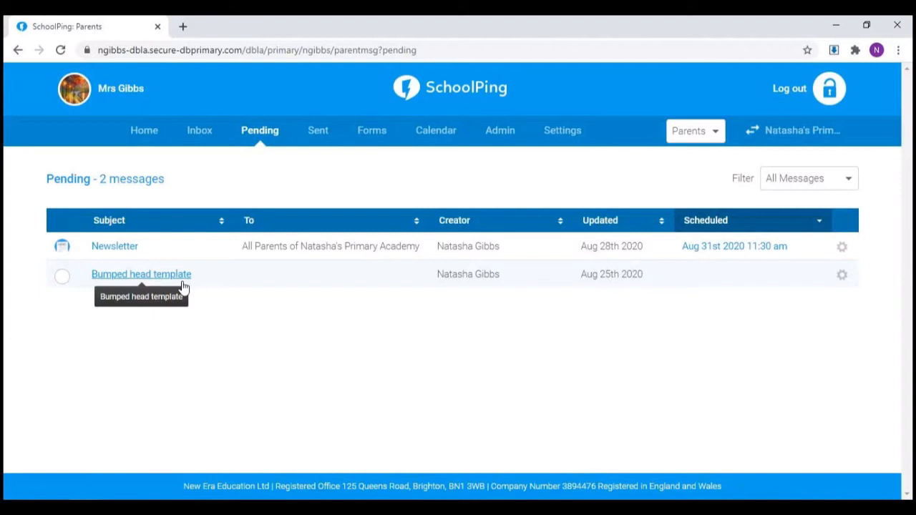
pyautogui.click(184, 286)
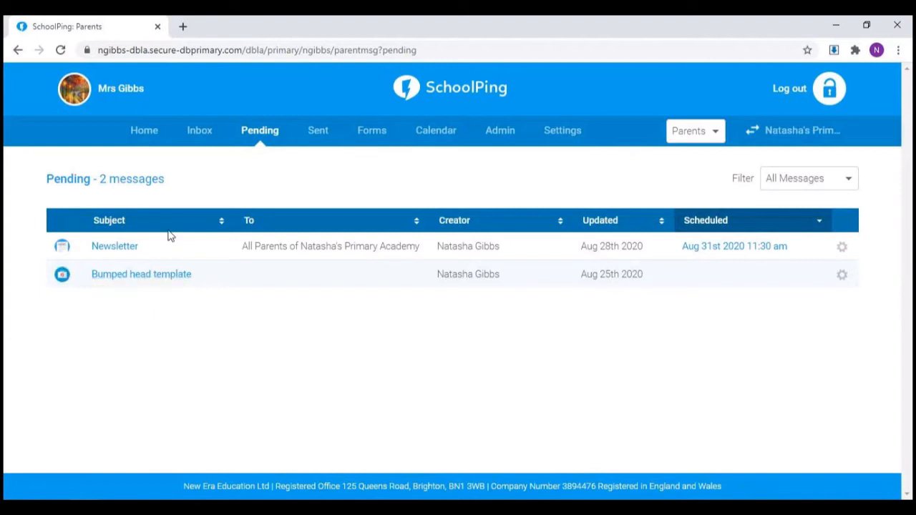
pyautogui.click(148, 136)
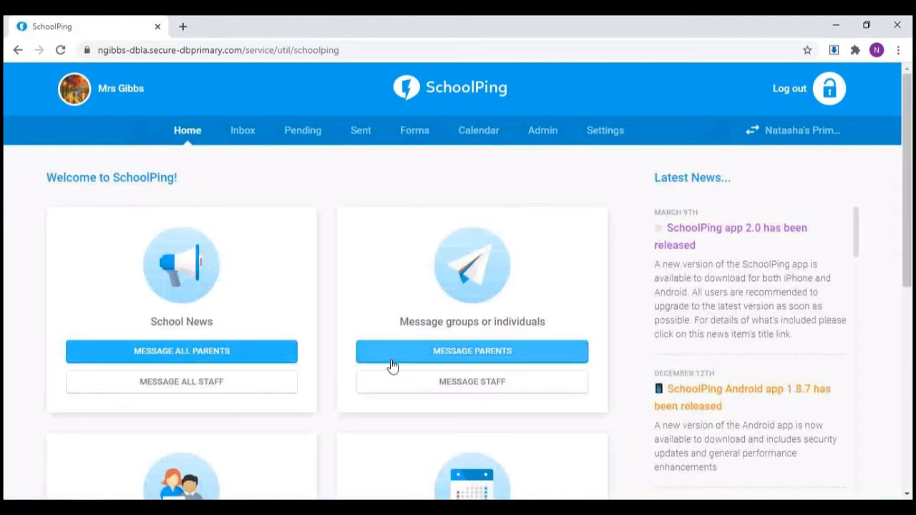
# Step: View the blank direct message form for parents, and preview the pending Bumped head template message
pyautogui.click(393, 365)
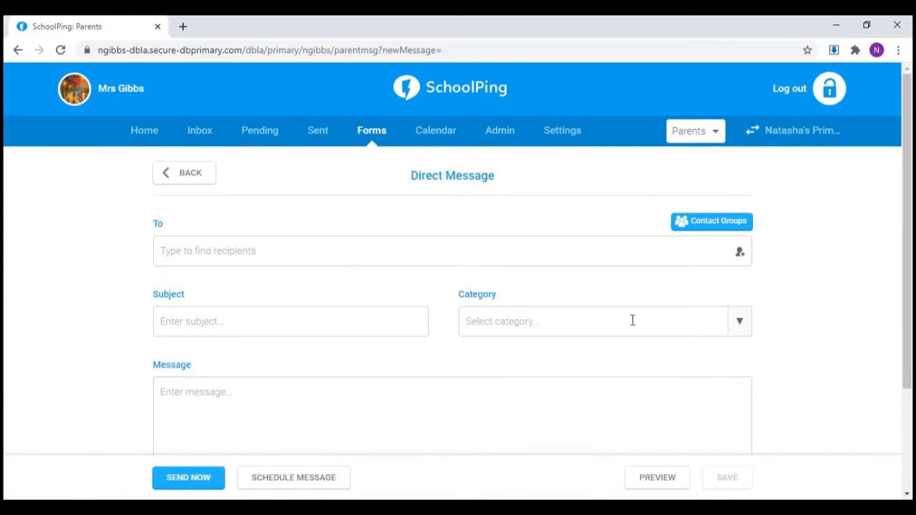
pyautogui.click(273, 134)
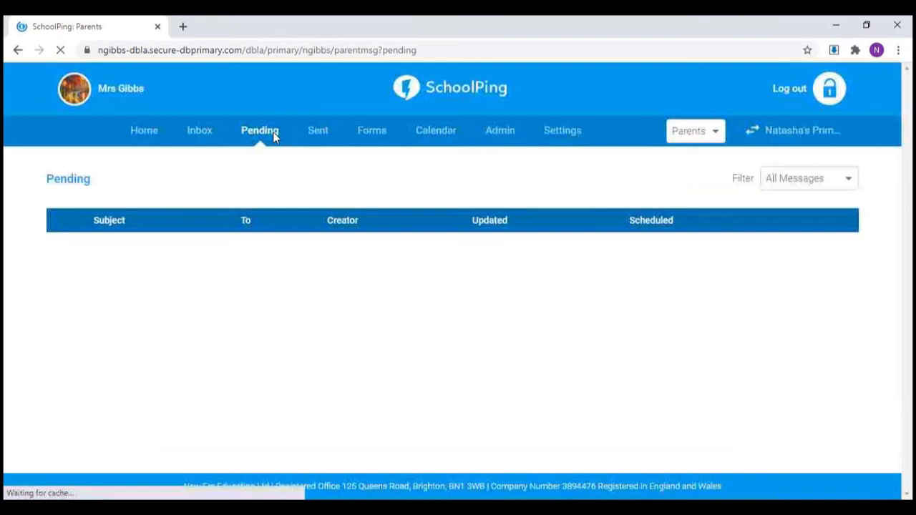
pyautogui.click(178, 283)
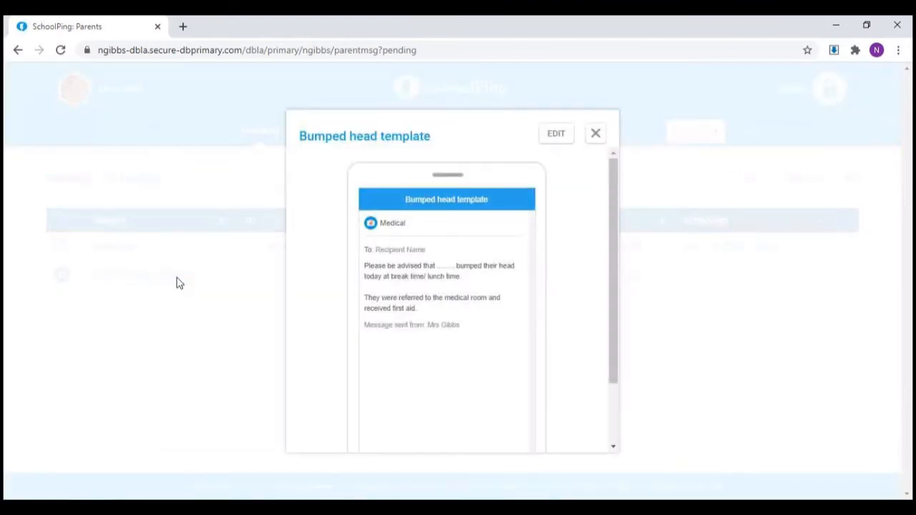
pyautogui.click(595, 134)
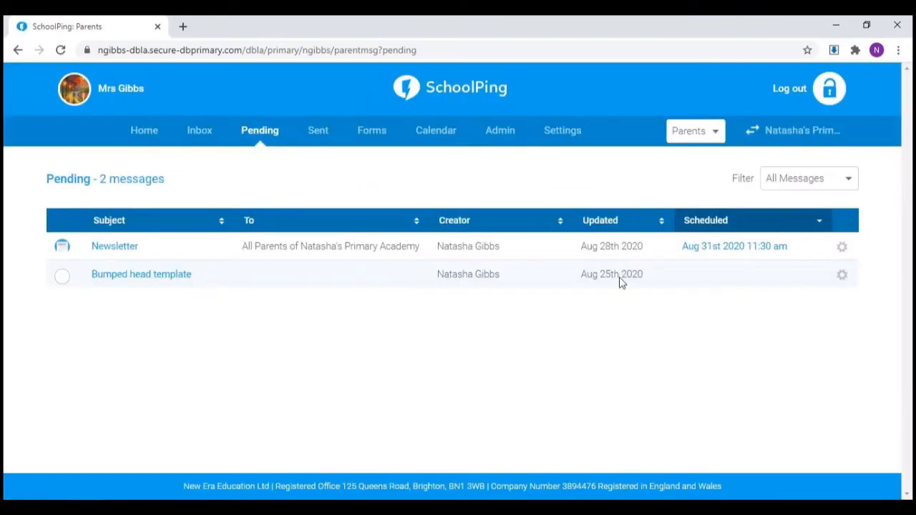
# Step: Clone the pending Bumped head template message and open the copy for editing
pyautogui.click(843, 277)
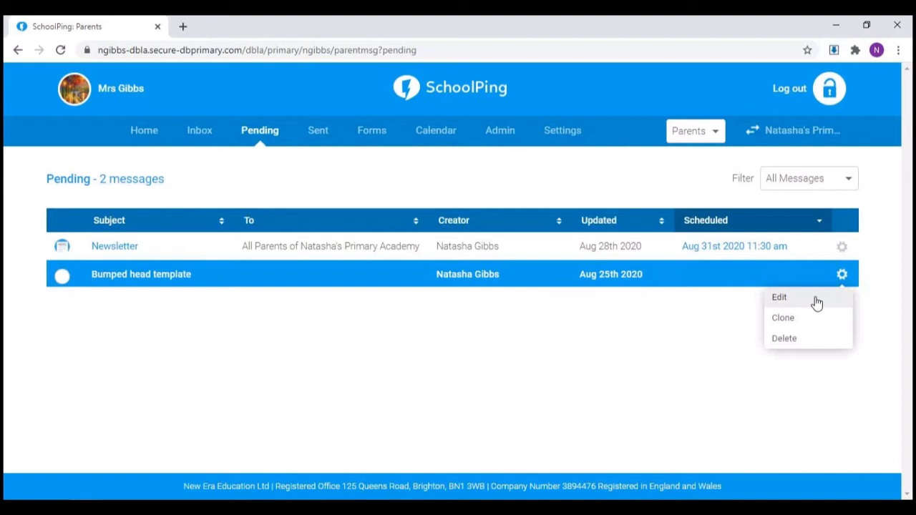
pyautogui.click(810, 321)
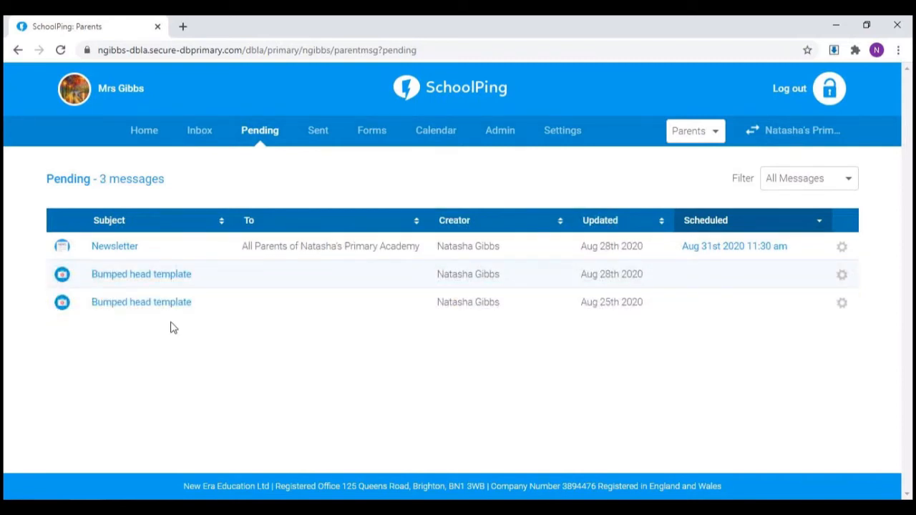
pyautogui.click(161, 278)
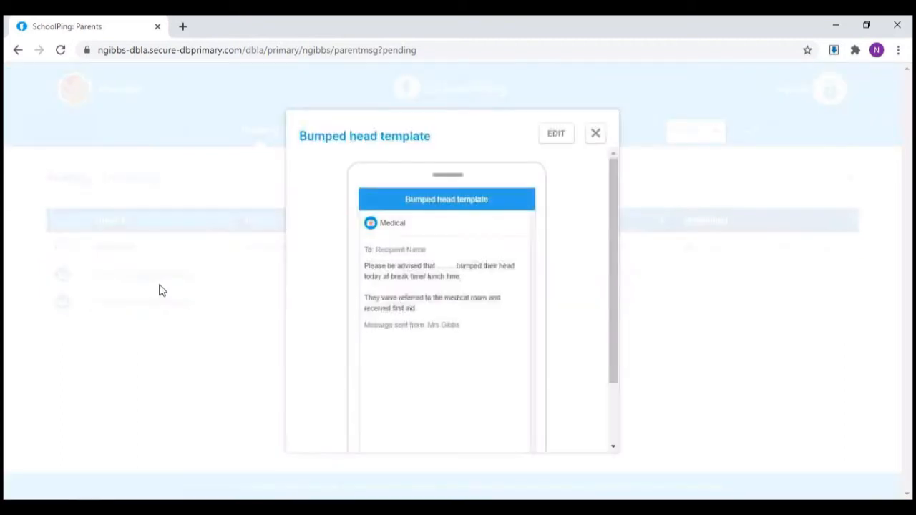
pyautogui.click(559, 132)
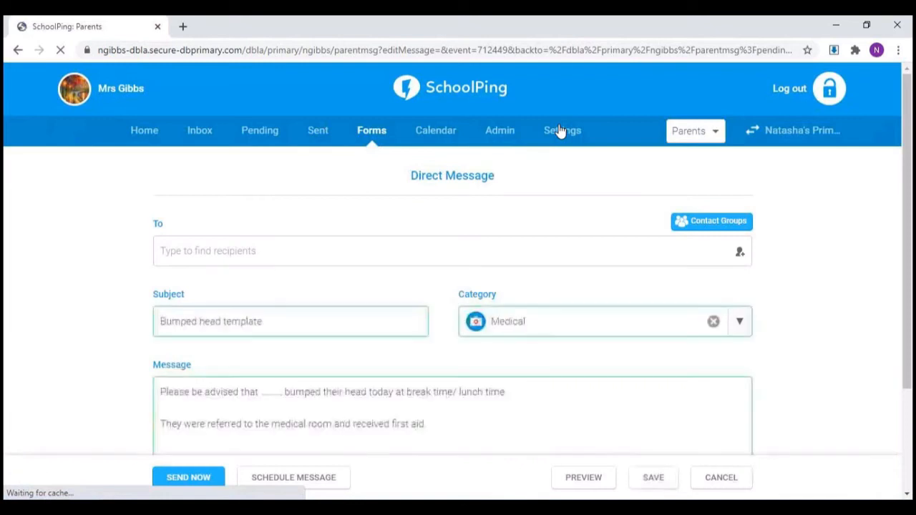
# Step: Address the cloned message to the parents of a single pupil chosen from the contact list
pyautogui.click(744, 256)
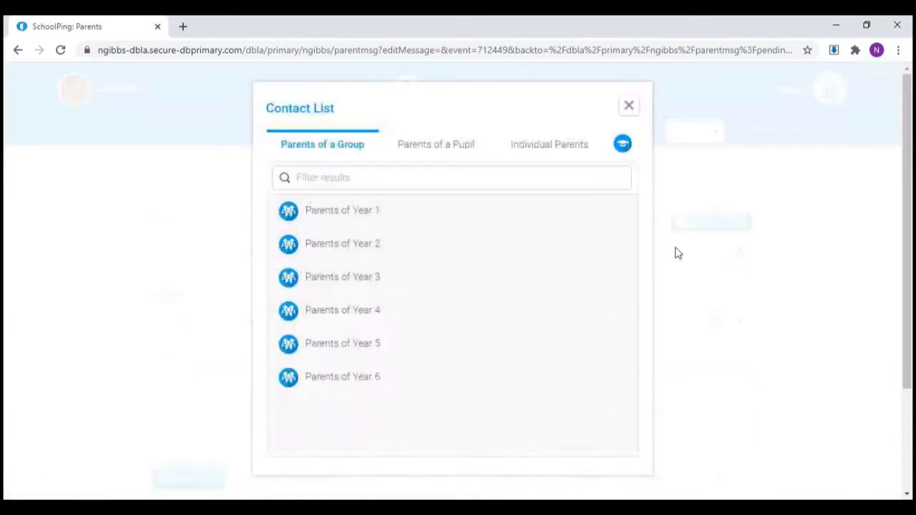
pyautogui.click(444, 149)
pyautogui.click(358, 244)
pyautogui.click(629, 108)
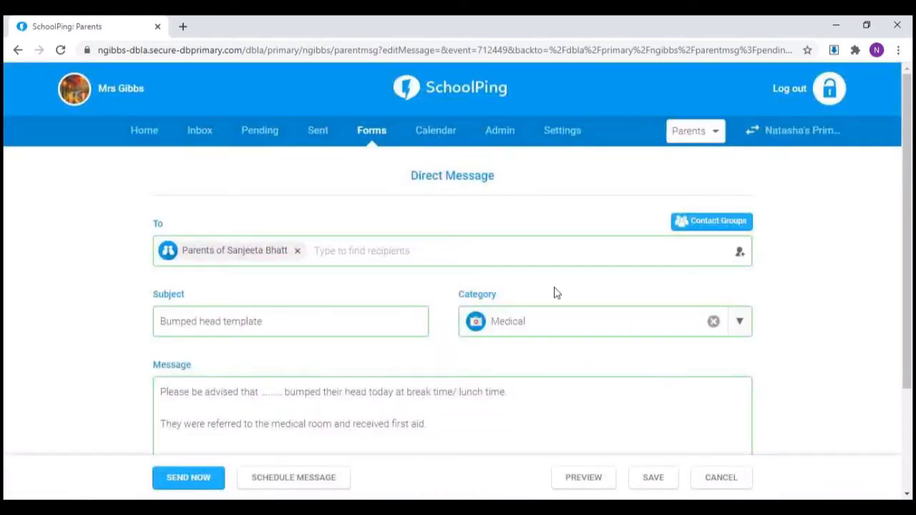
# Step: Replace the dotted placeholder in the message text with the pupil's first name
pyautogui.scroll(-2, 552, 292)
pyautogui.moveTo(283, 260); pyautogui.dragTo(260, 260)
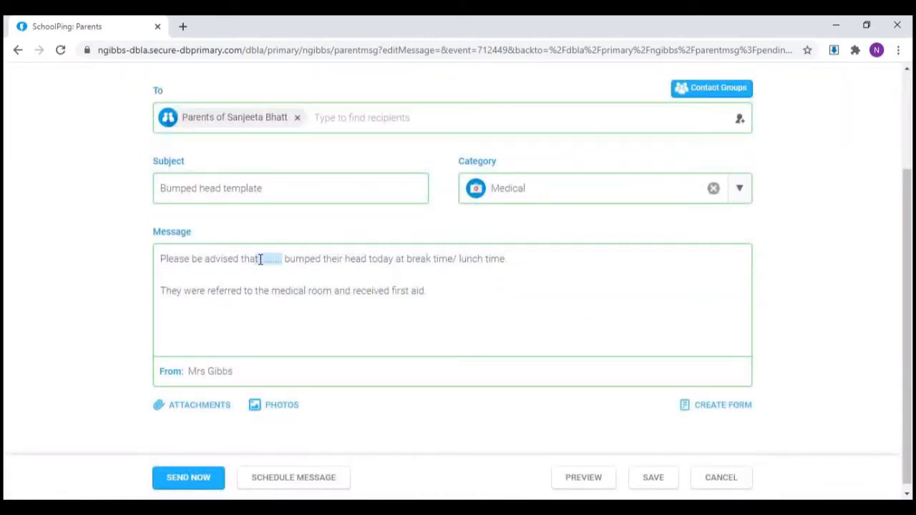
pyautogui.write('Sanjeeta')
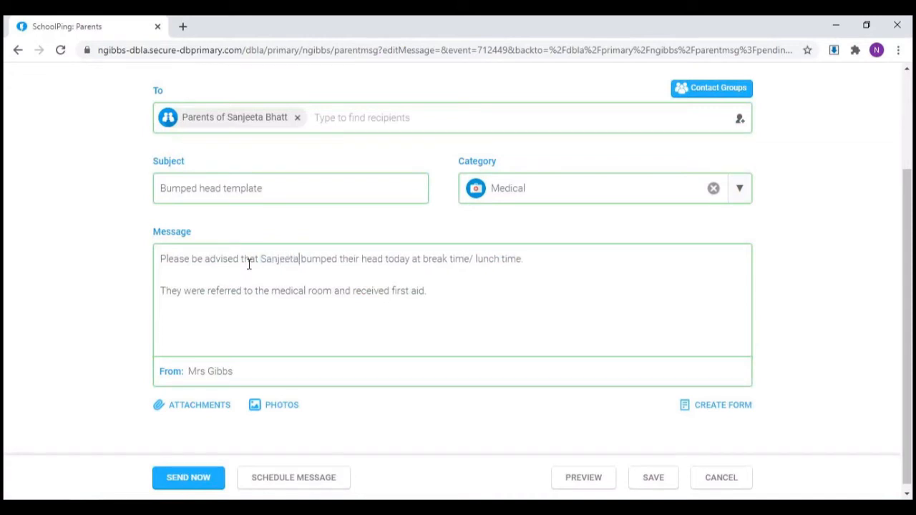
# Step: Send the completed bumped head message immediately, confirm the sending, and dismiss the notification
pyautogui.scroll(-1, 249, 265)
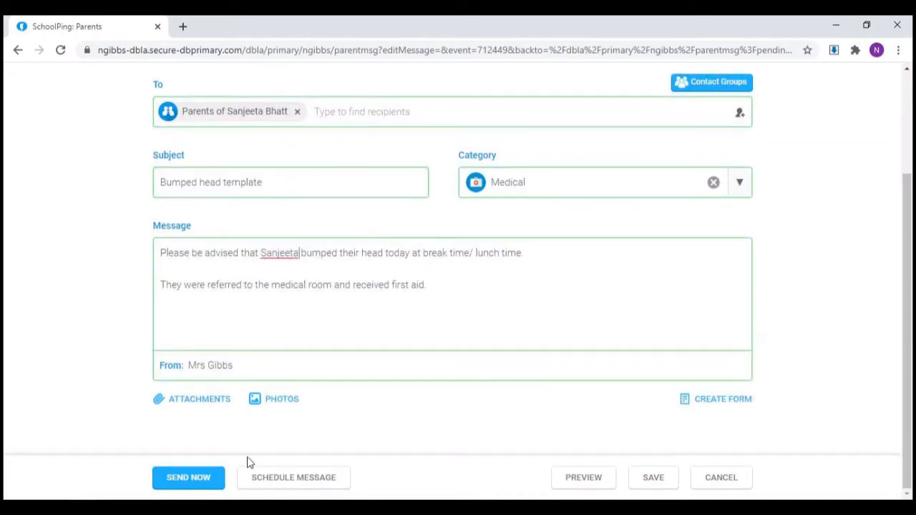
pyautogui.click(187, 477)
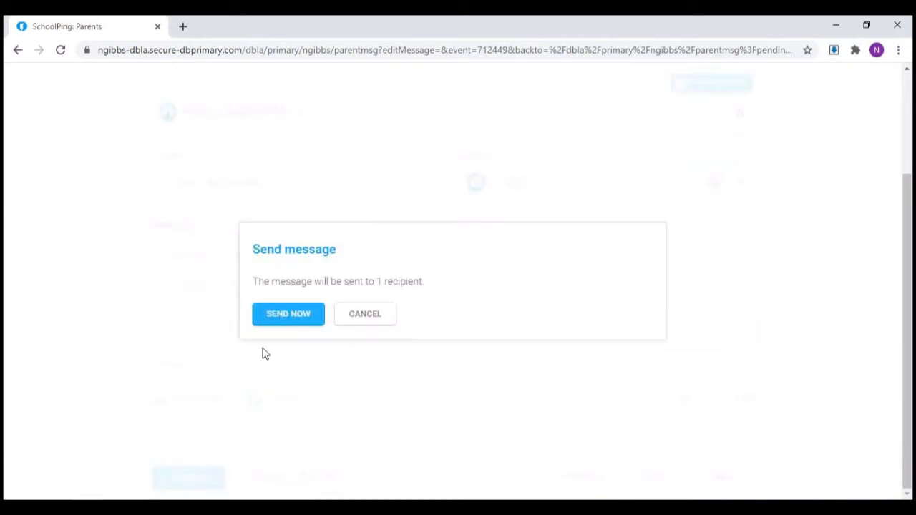
pyautogui.click(283, 315)
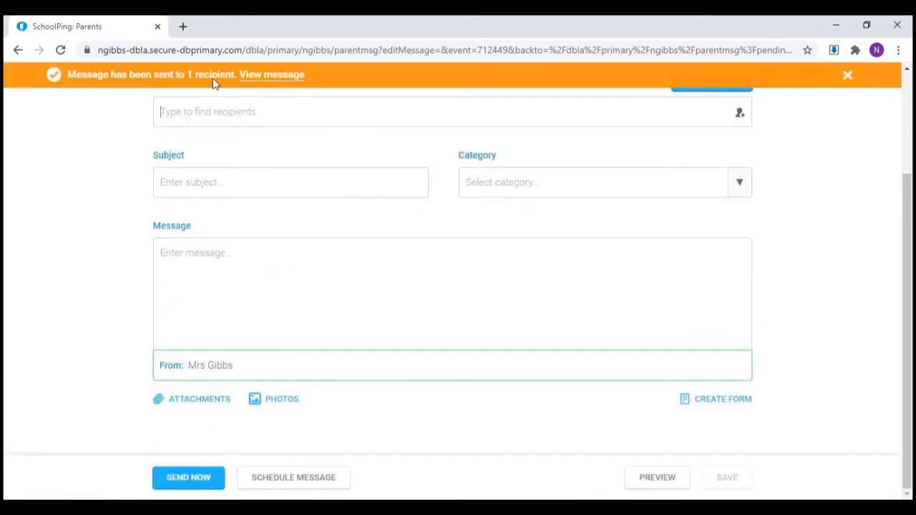
pyautogui.click(849, 75)
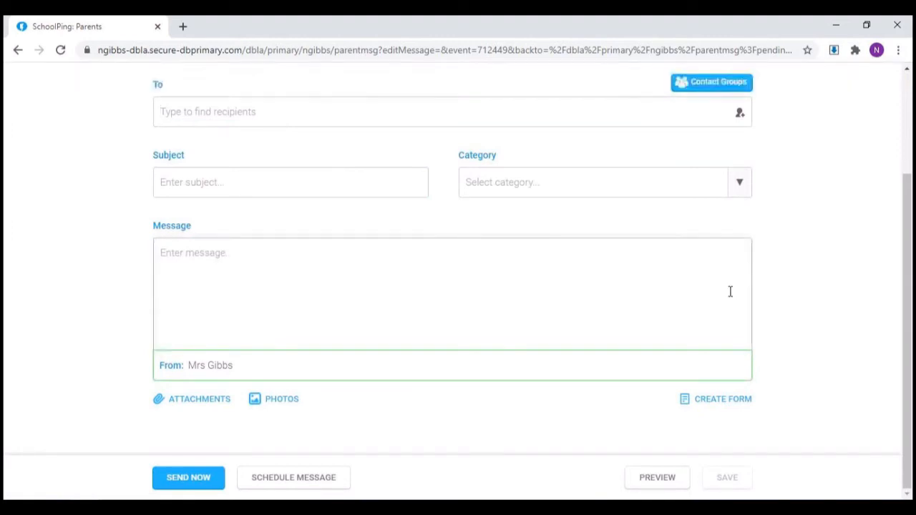
# Step: Check the pending messages for the original template, and view the newly sent Bumped head template message among the sent messages
pyautogui.scroll(2, 730, 292)
pyautogui.click(262, 132)
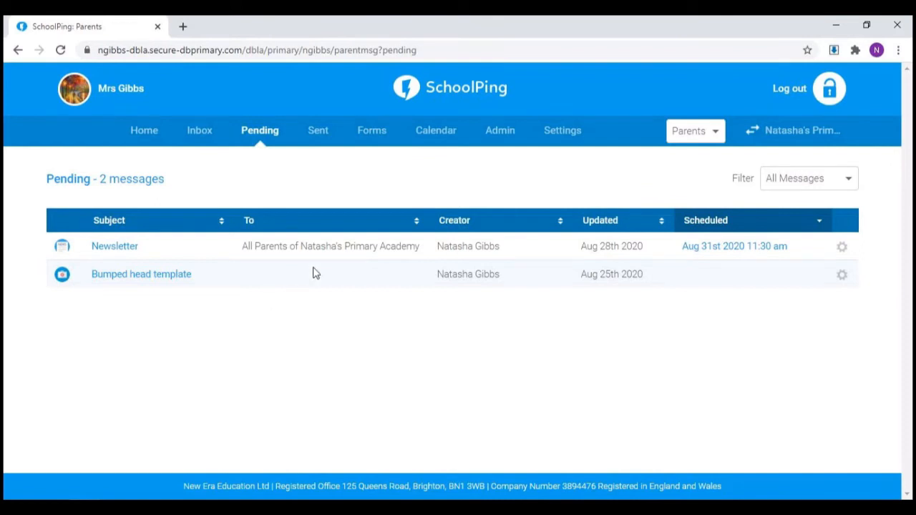
pyautogui.click(318, 132)
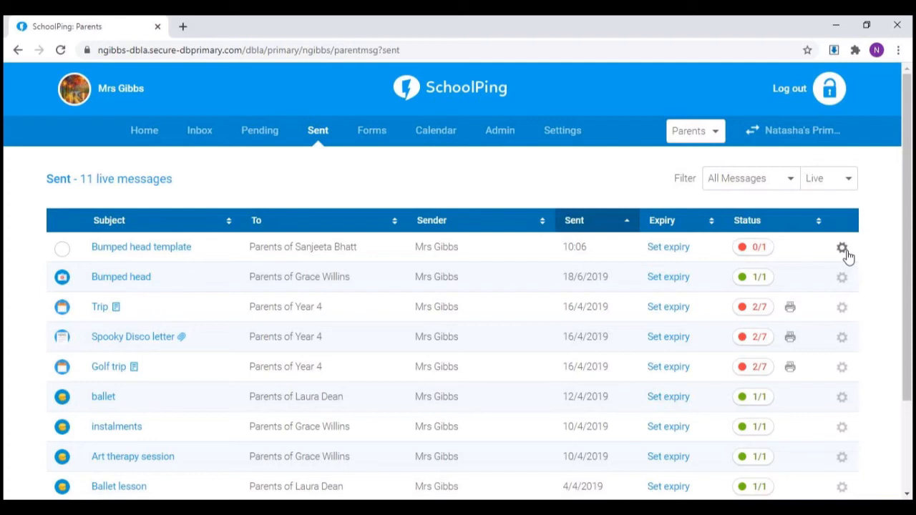
pyautogui.click(177, 254)
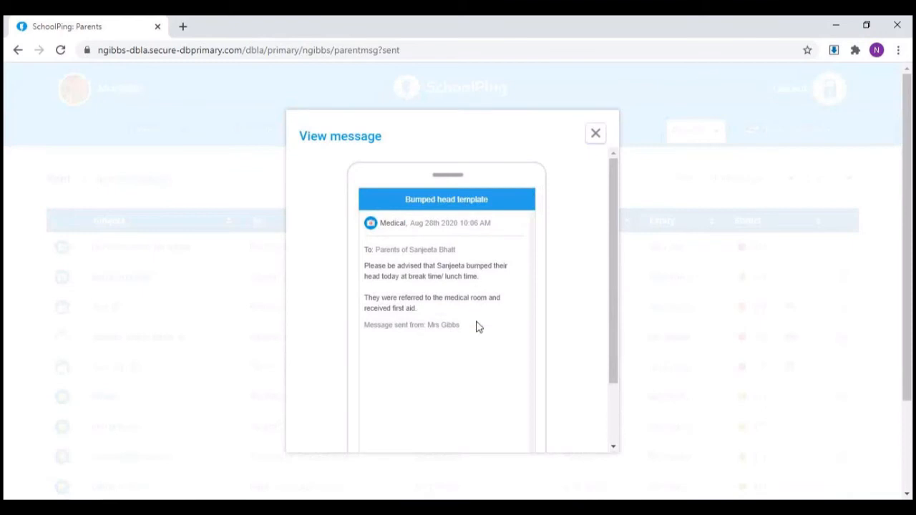
pyautogui.click(598, 138)
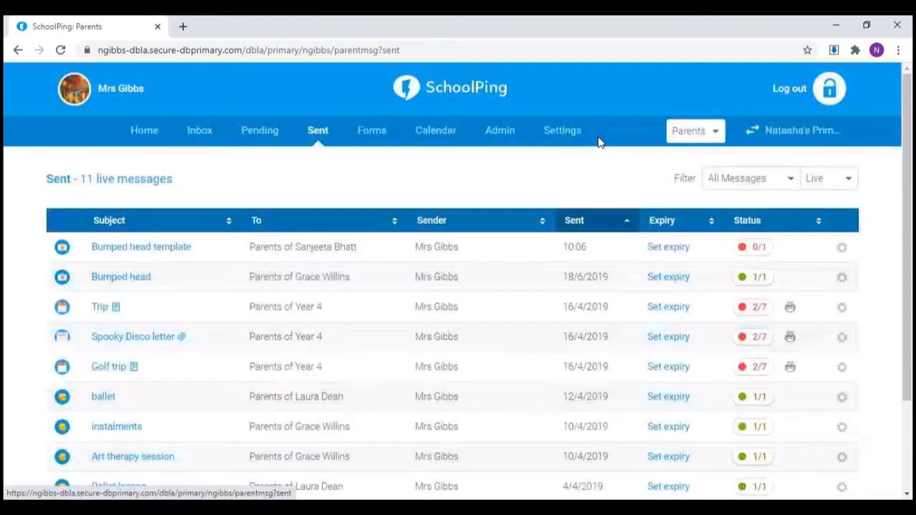
# Step: Set the sent Bumped head template message to expire on 29/08/2020 at 10:00 and save it
pyautogui.click(677, 248)
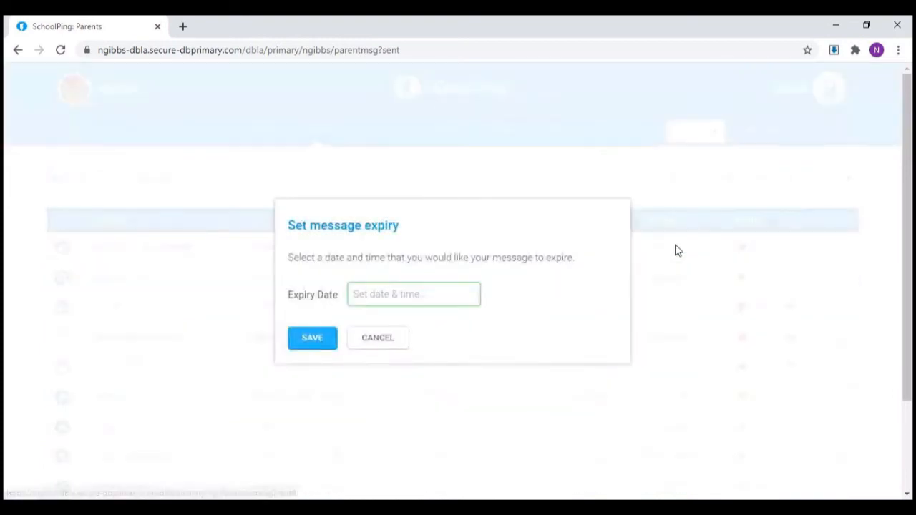
pyautogui.click(449, 290)
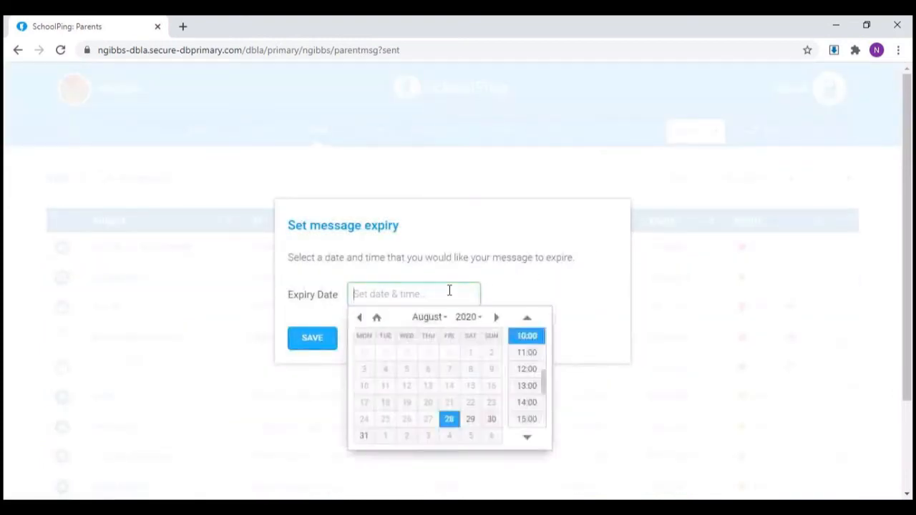
pyautogui.click(473, 427)
pyautogui.click(531, 341)
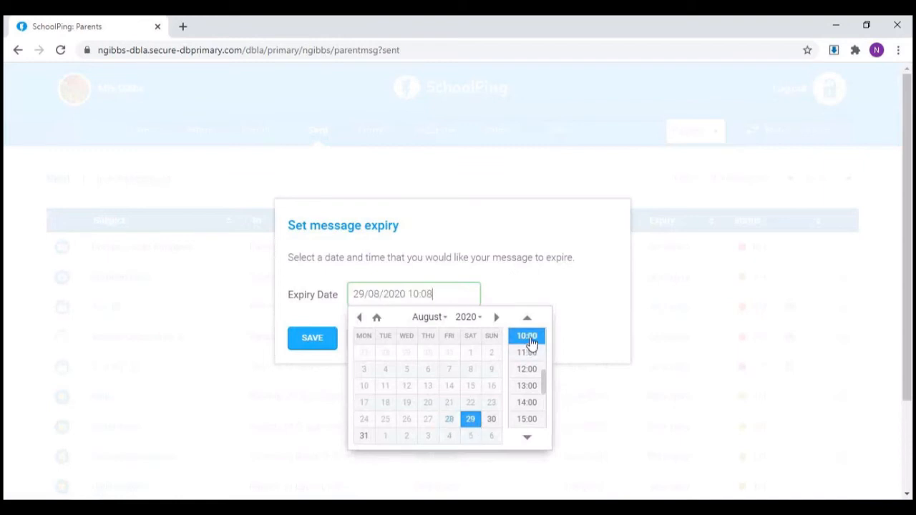
pyautogui.click(326, 345)
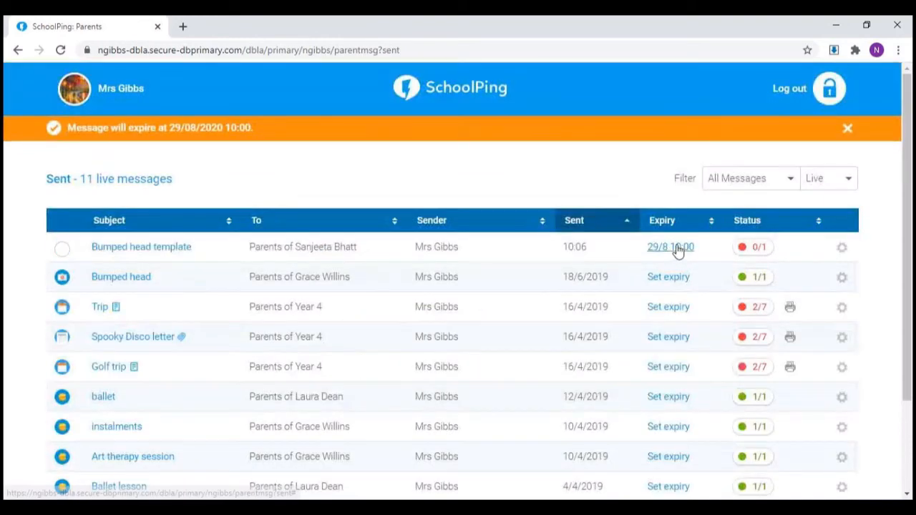
# Step: Examine the recipient read status of the sent Bumped head template and Trip messages
pyautogui.click(754, 251)
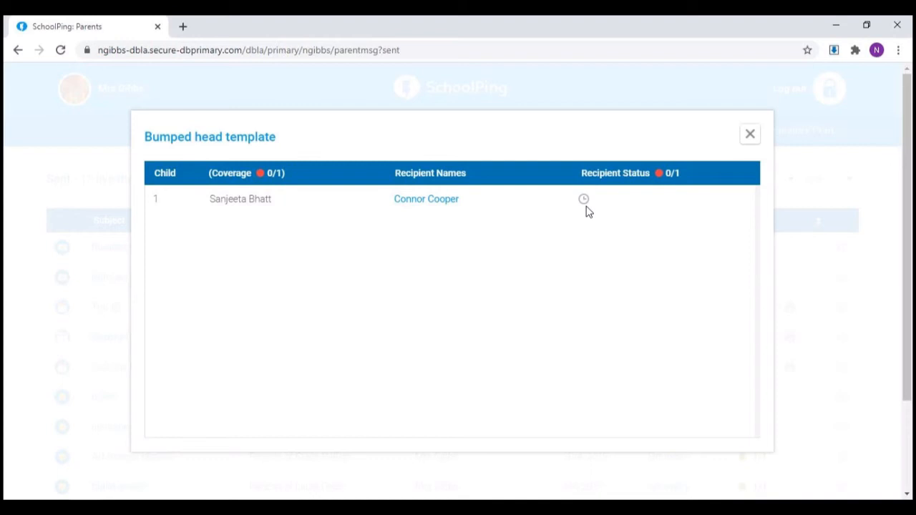
pyautogui.click(752, 136)
pyautogui.moveTo(755, 136)
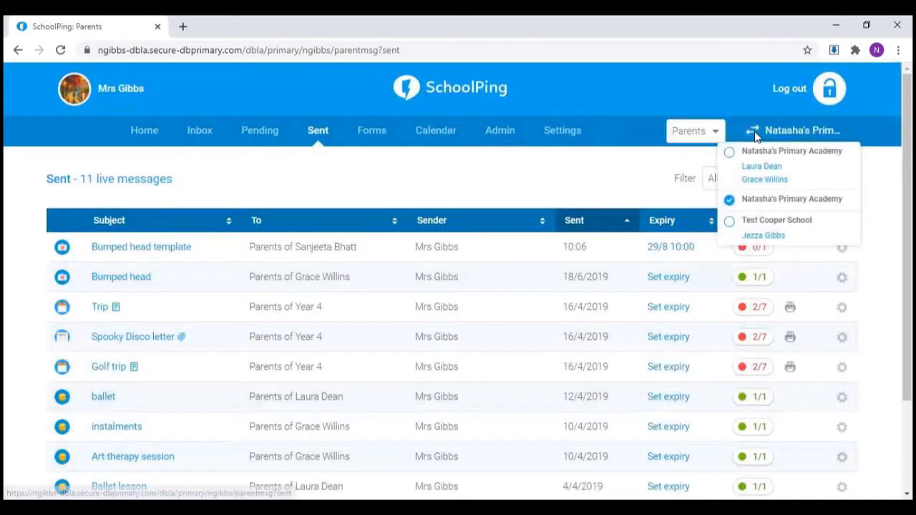
pyautogui.click(761, 312)
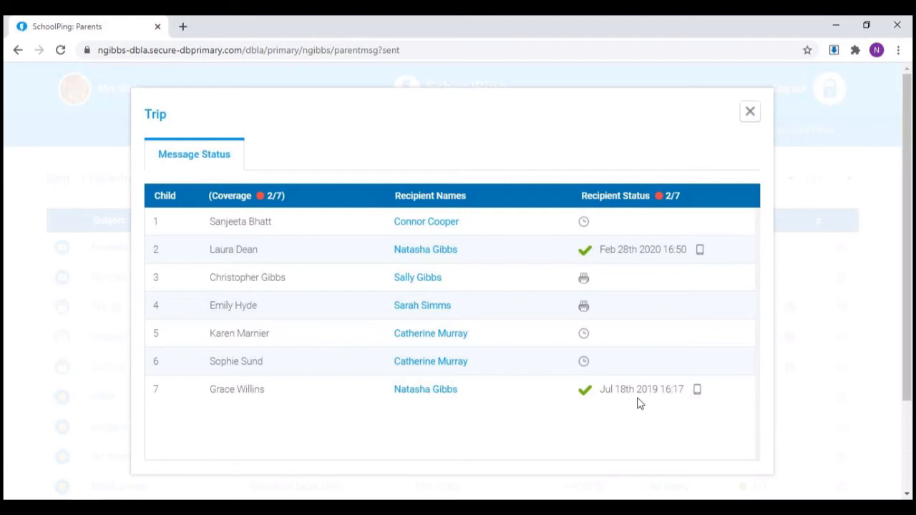
pyautogui.click(751, 113)
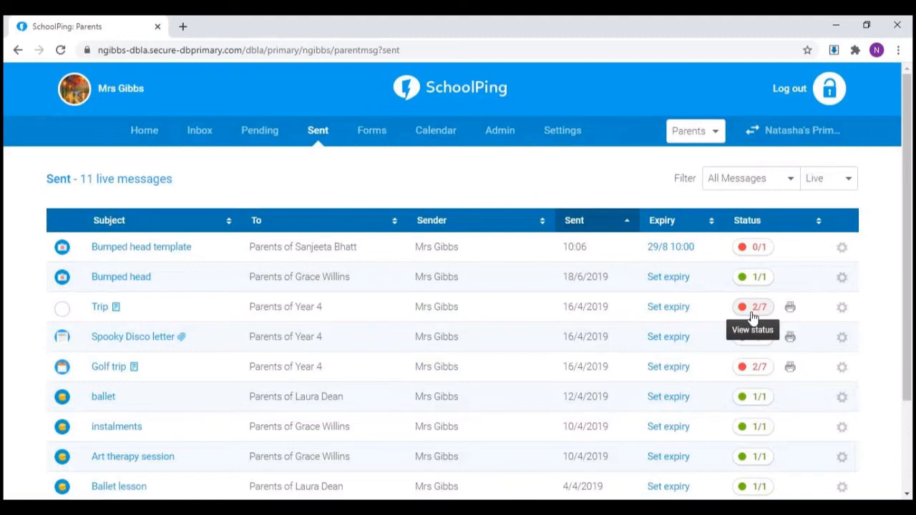
# Step: Live edit the sent Bumped head template message, adding "Thank you." at the end, and publish the changes
pyautogui.click(842, 248)
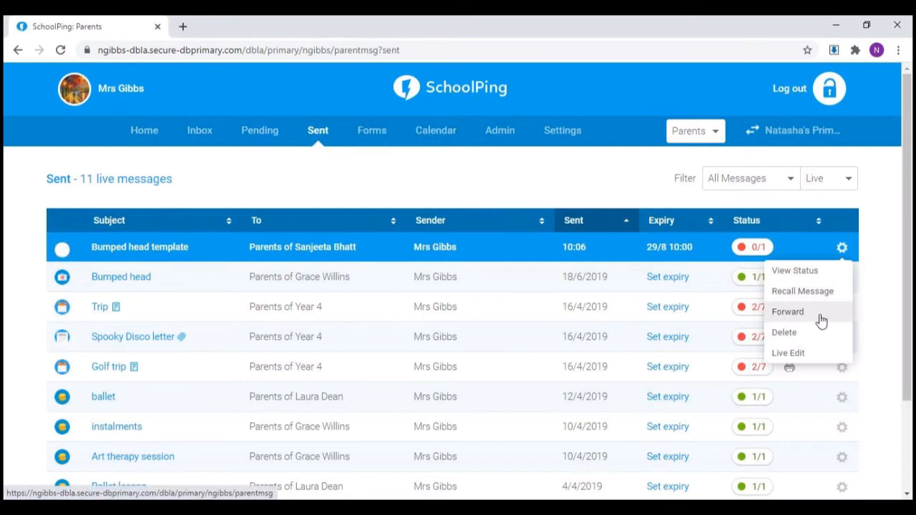
pyautogui.click(815, 354)
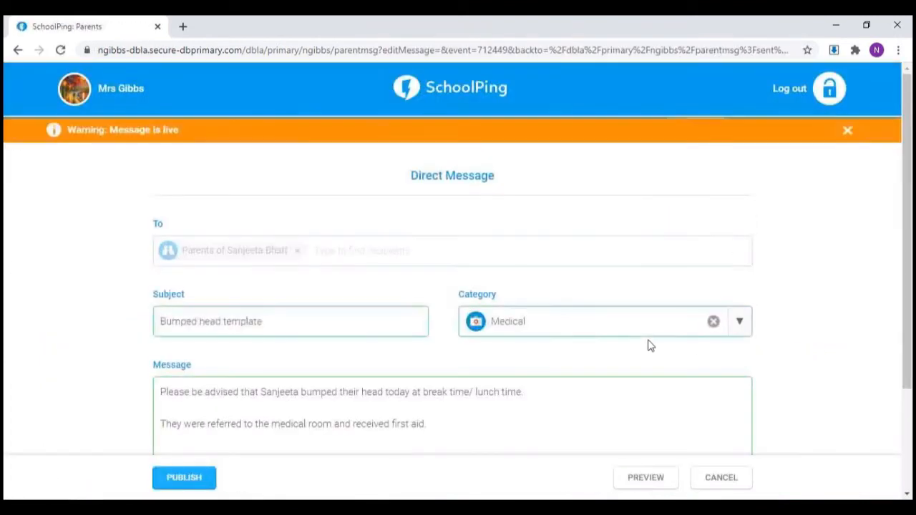
pyautogui.scroll(-1, 650, 344)
pyautogui.click(480, 358)
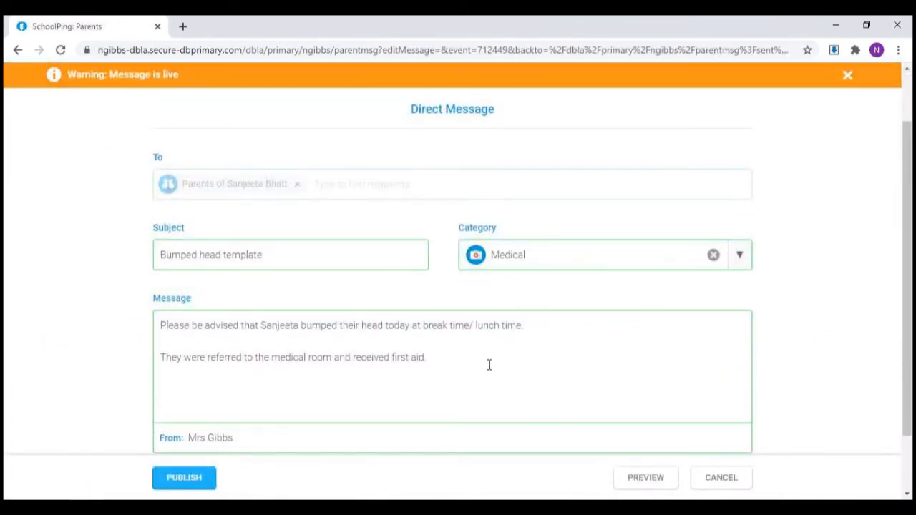
pyautogui.press('Return')
pyautogui.write('Thank you.')
pyautogui.click(207, 479)
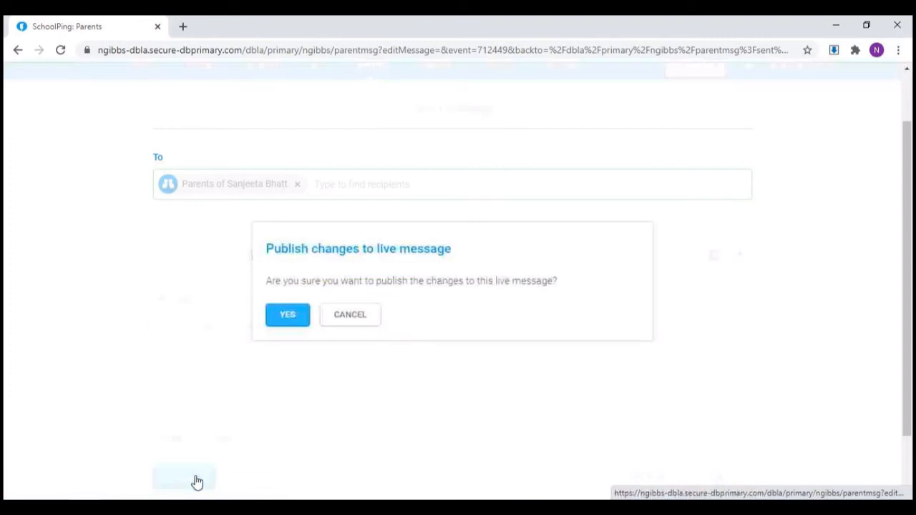
pyautogui.click(272, 321)
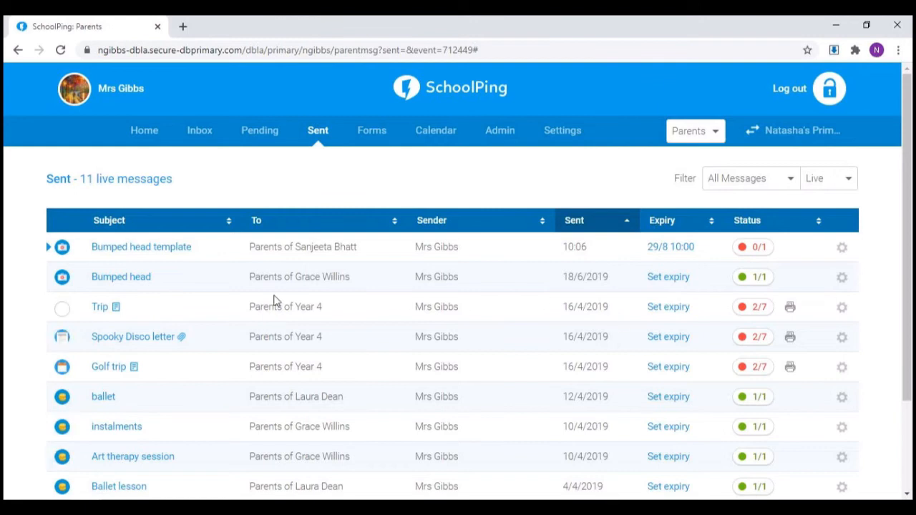
pyautogui.moveTo(121, 192)
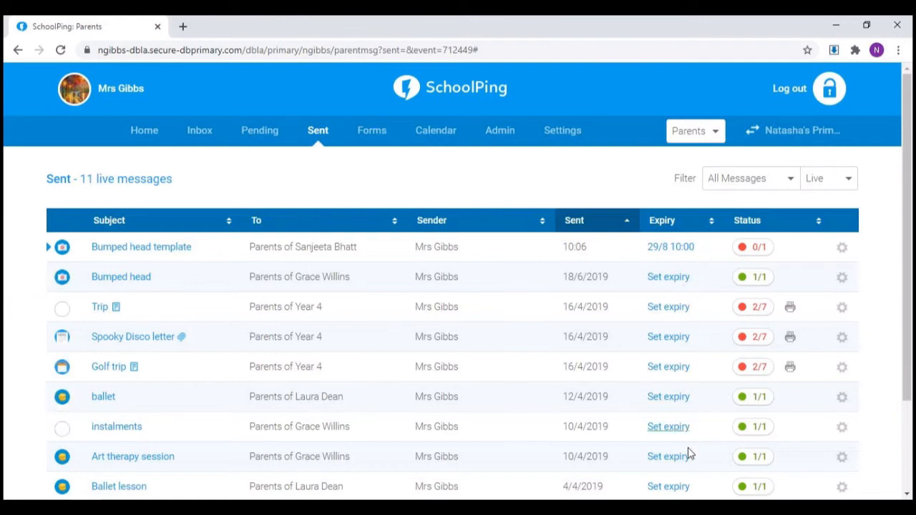
pyautogui.click(843, 252)
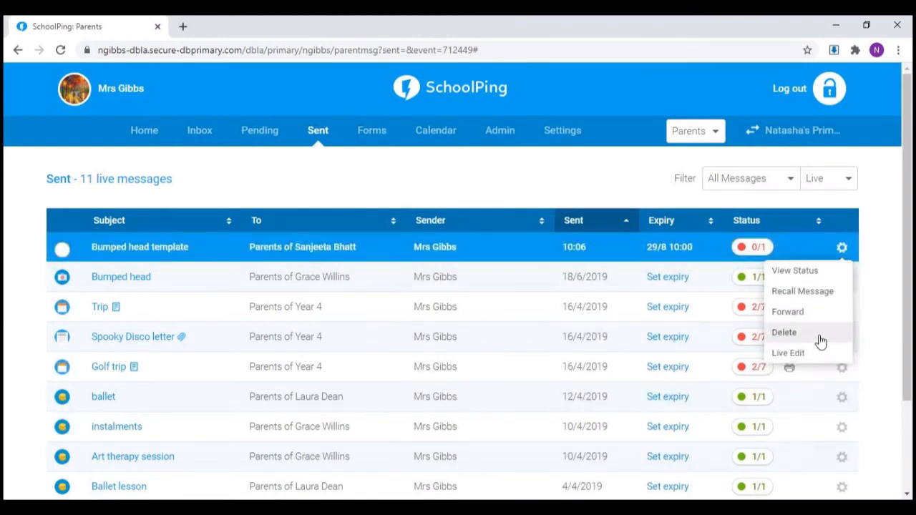
pyautogui.click(843, 247)
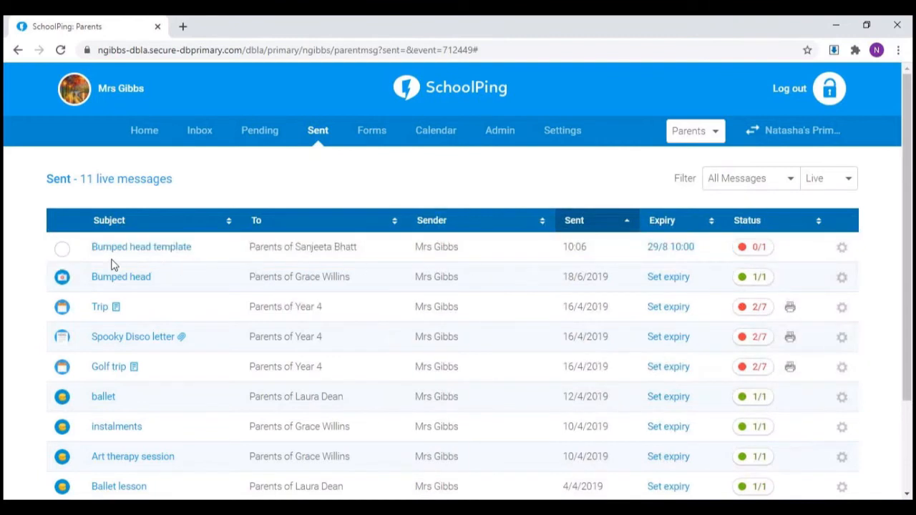
# Step: Try bulk deletion of the five most recent sent messages, cancel it at the confirmation, and clear the selection
pyautogui.click(62, 250)
pyautogui.click(62, 249)
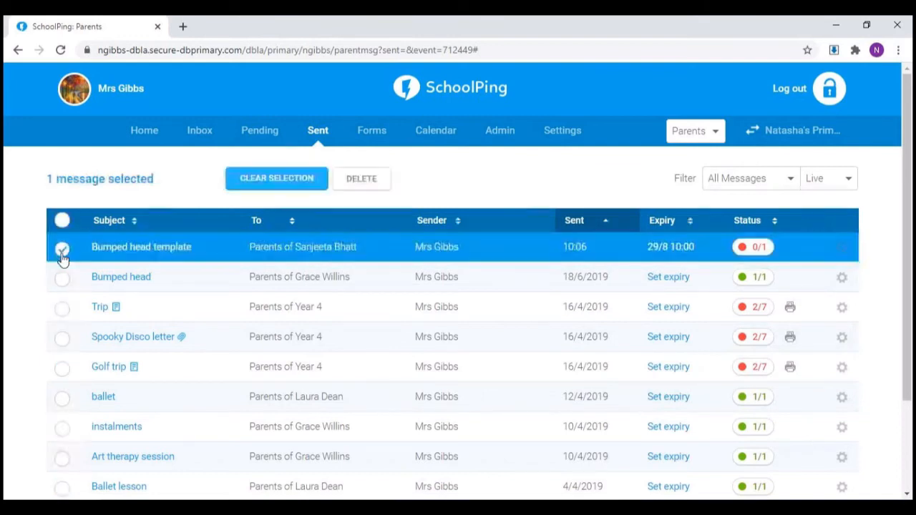
pyautogui.click(63, 281)
pyautogui.click(62, 307)
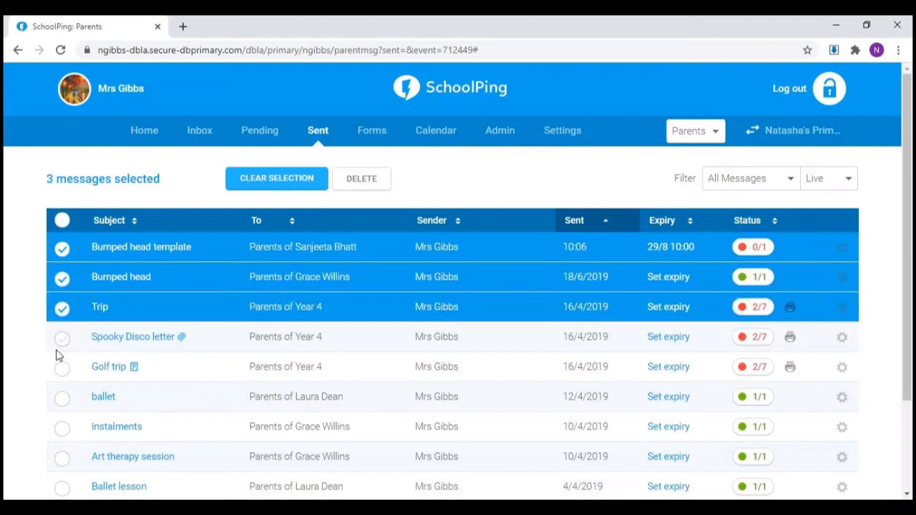
pyautogui.click(62, 338)
pyautogui.click(62, 368)
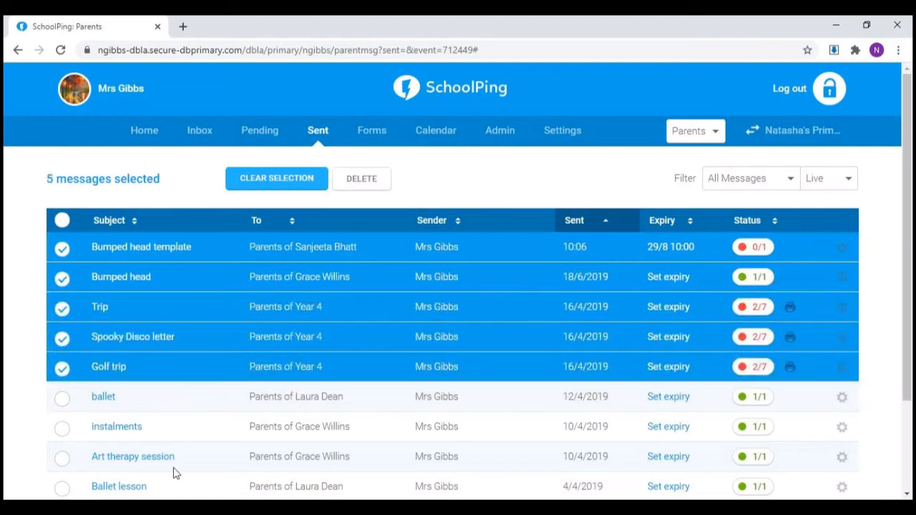
pyautogui.click(361, 181)
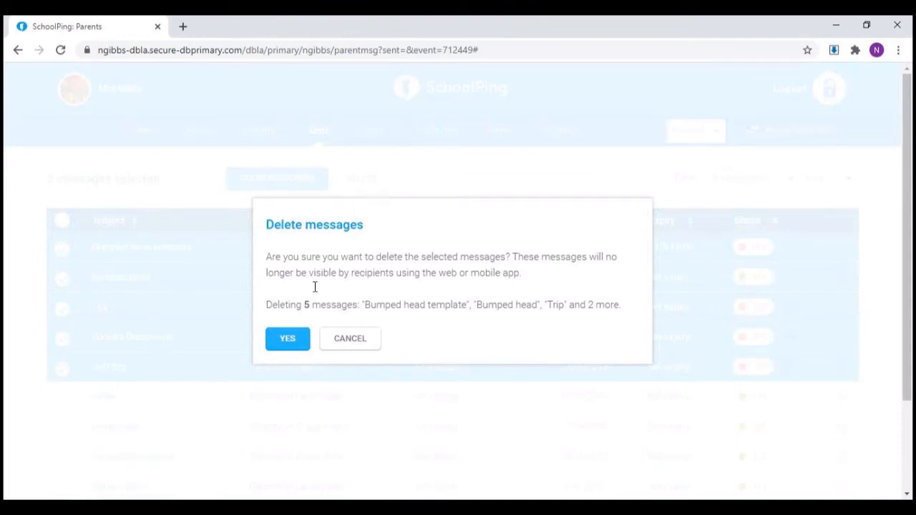
pyautogui.click(354, 340)
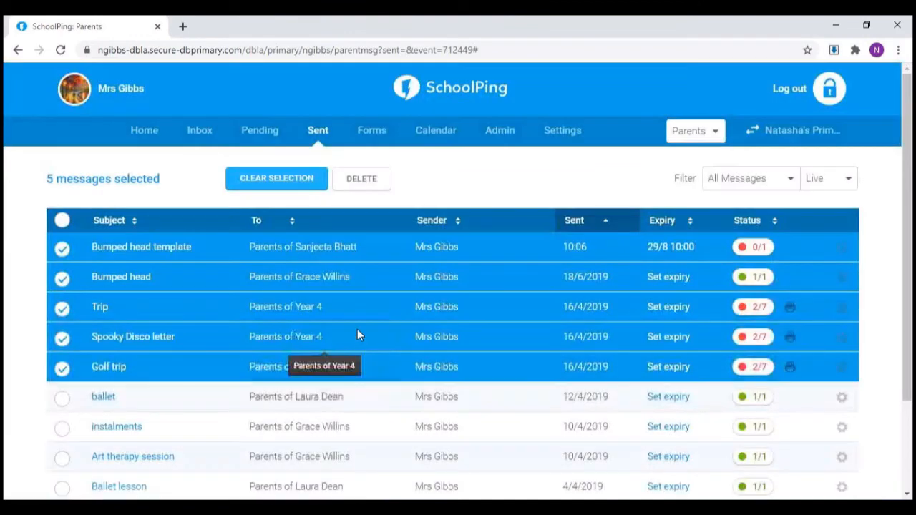
pyautogui.click(310, 184)
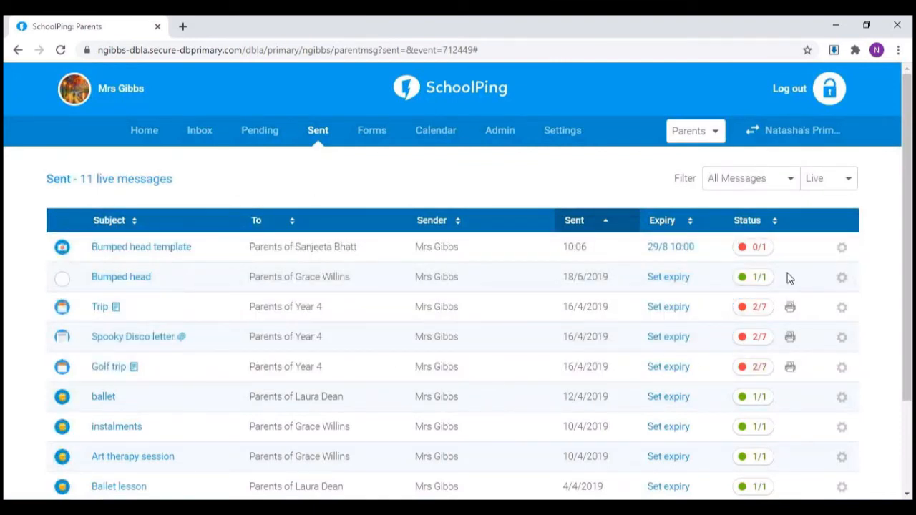
# Step: View the expired and deleted sent messages, and return the filter to live messages
pyautogui.click(849, 184)
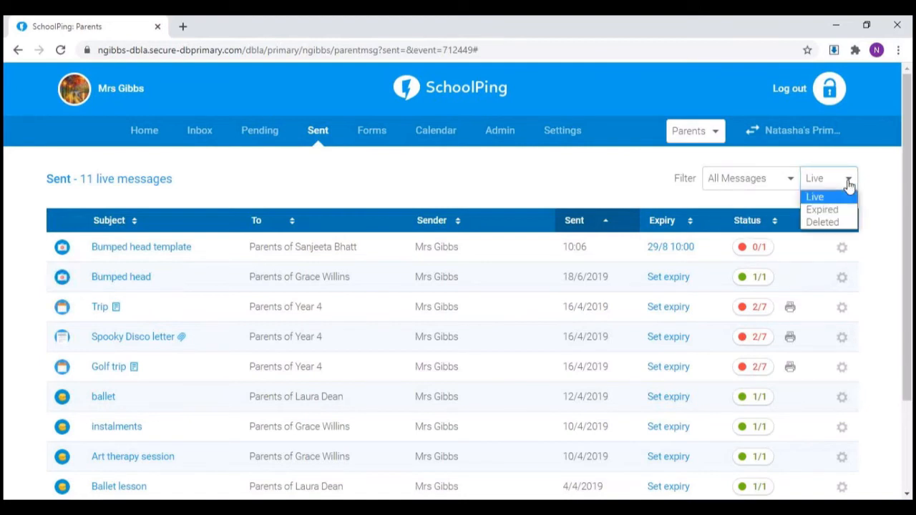
pyautogui.click(843, 217)
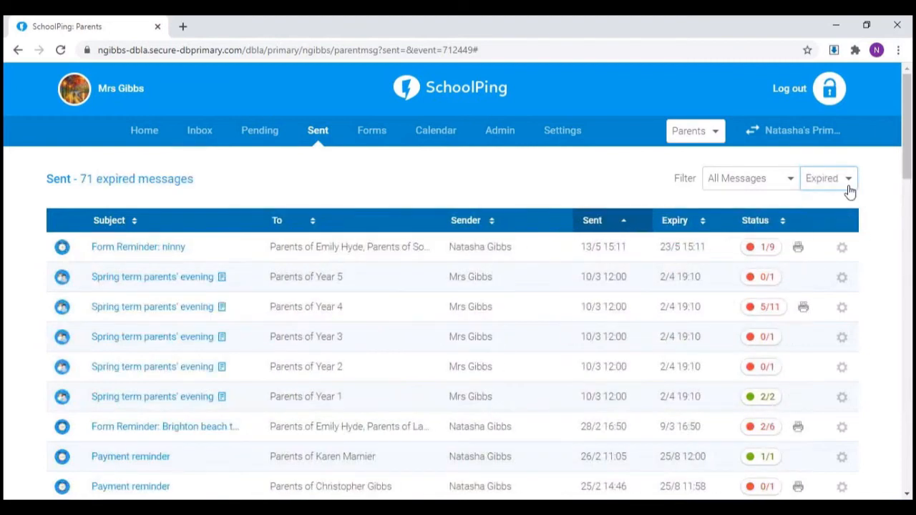
pyautogui.click(849, 188)
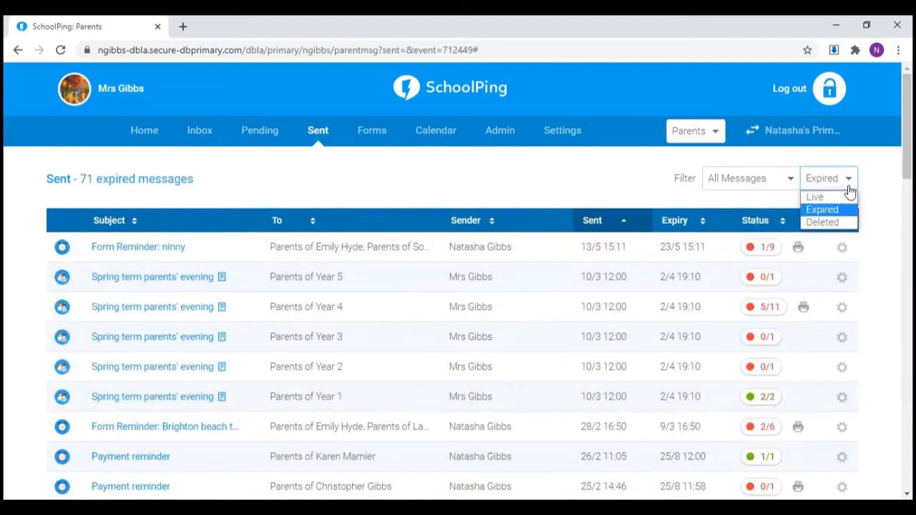
pyautogui.click(832, 225)
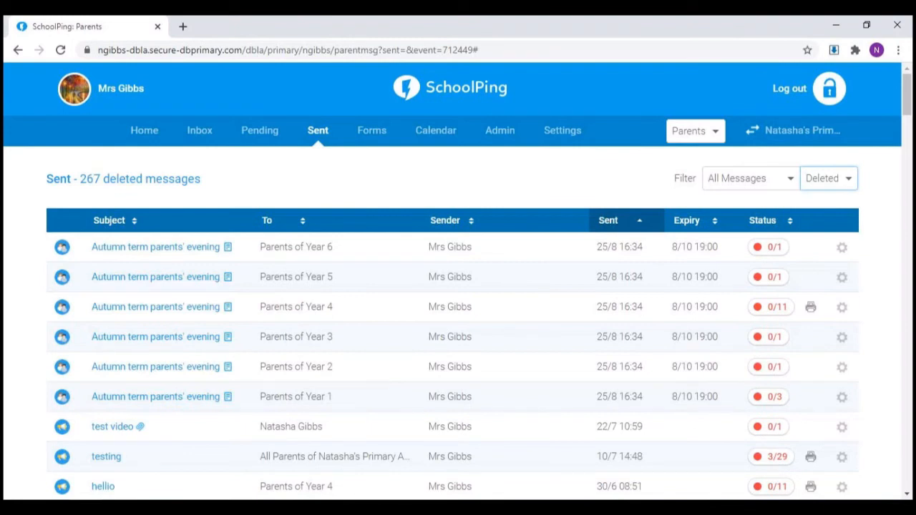
pyautogui.click(825, 182)
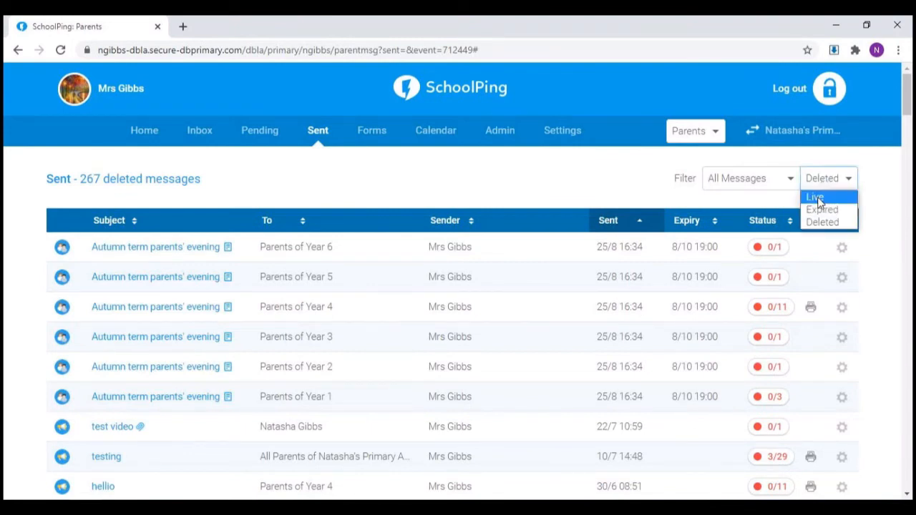
pyautogui.click(818, 198)
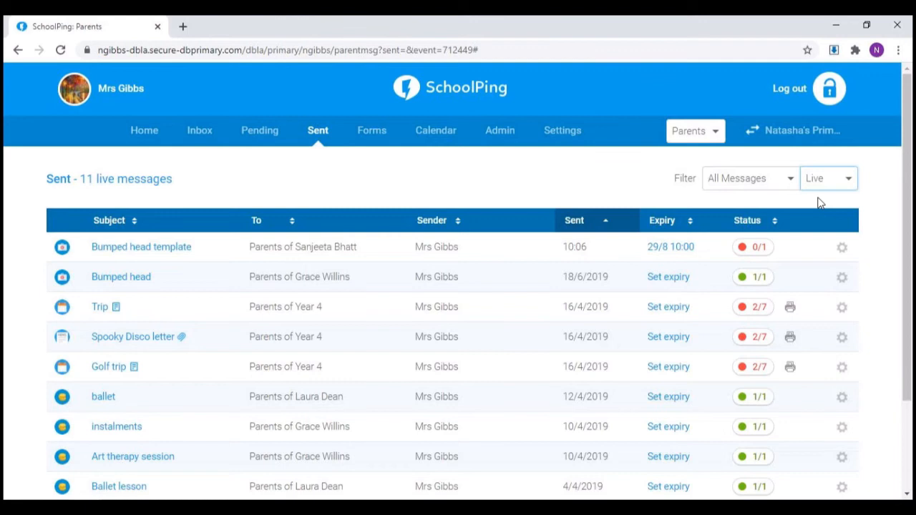
# Step: Go to form template management through the home page and start creating a new form template
pyautogui.moveTo(364, 132)
pyautogui.click(143, 133)
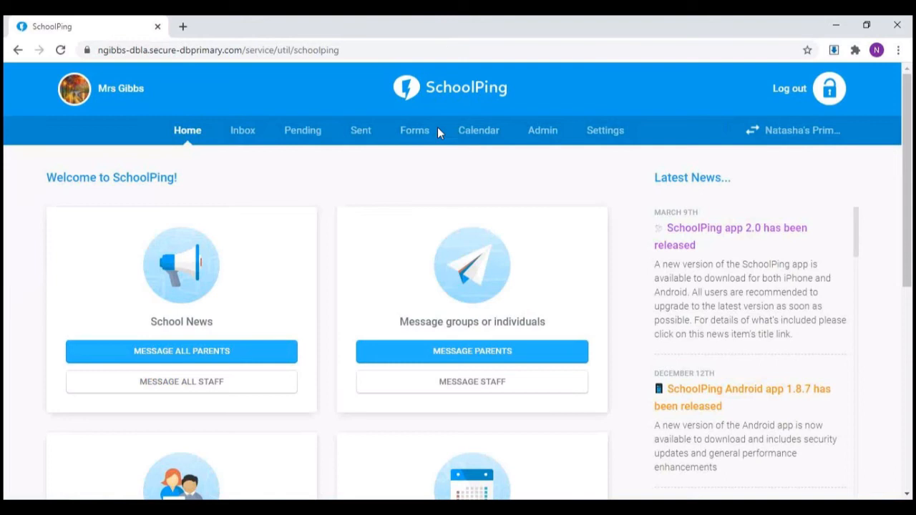
pyautogui.moveTo(424, 123)
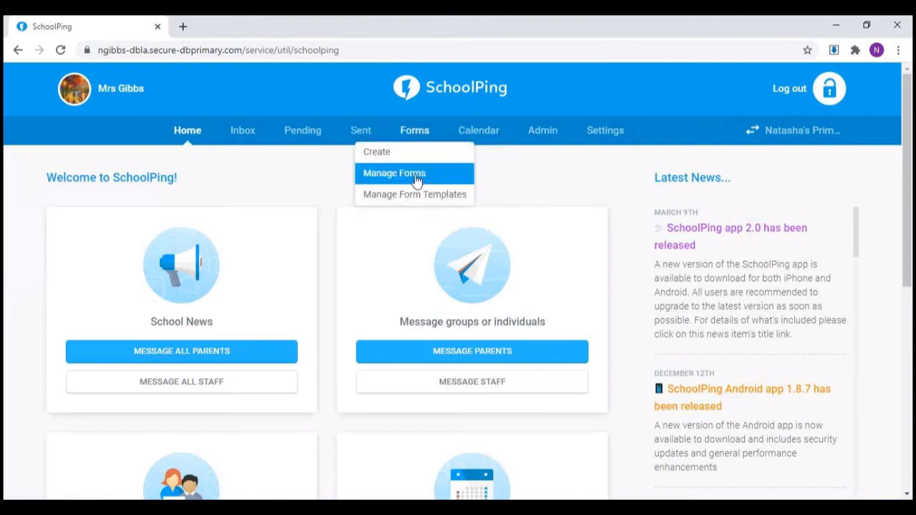
pyautogui.click(414, 204)
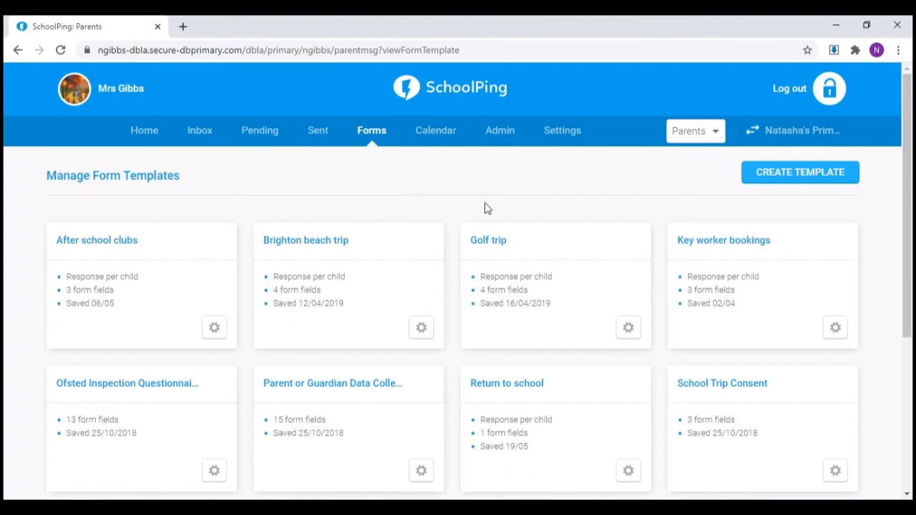
pyautogui.click(773, 181)
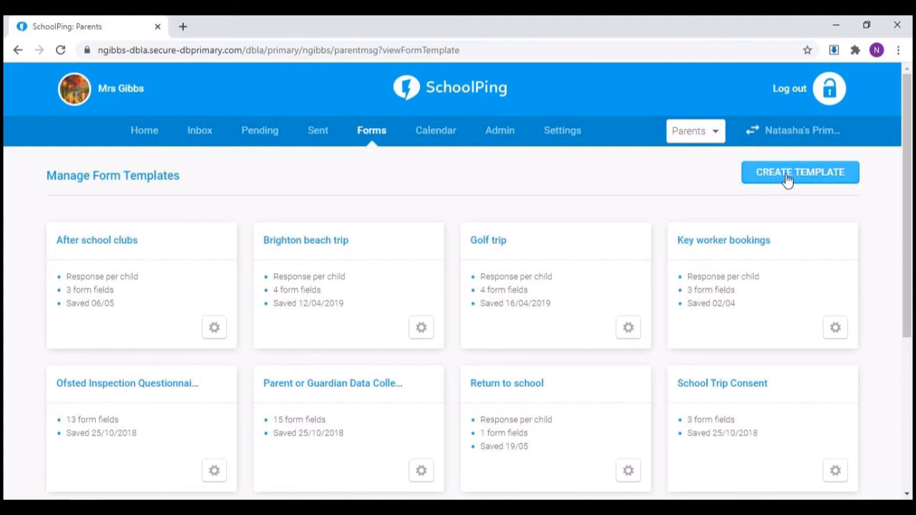
pyautogui.click(786, 179)
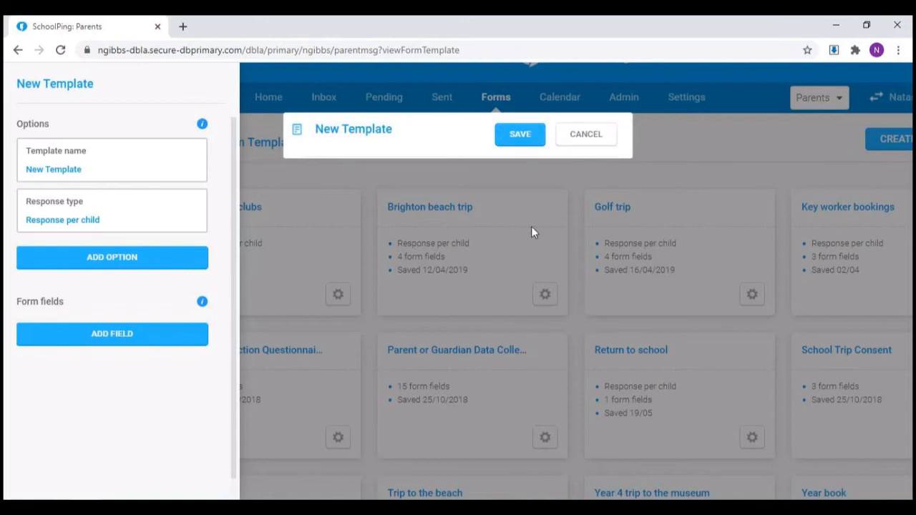
# Step: Name the new form template Museum trip and keep its response type per child
pyautogui.click(102, 171)
pyautogui.click(77, 148)
pyautogui.moveTo(77, 148); pyautogui.dragTo(12, 155)
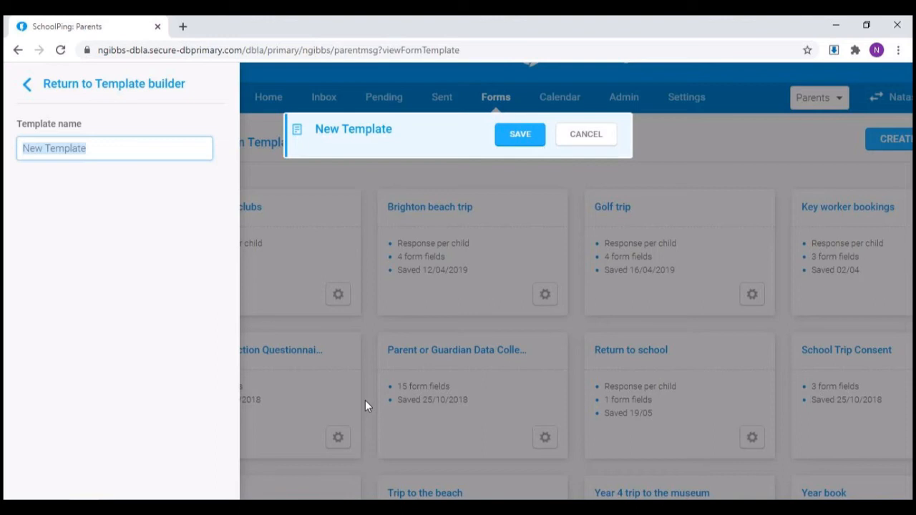
pyautogui.write('M')
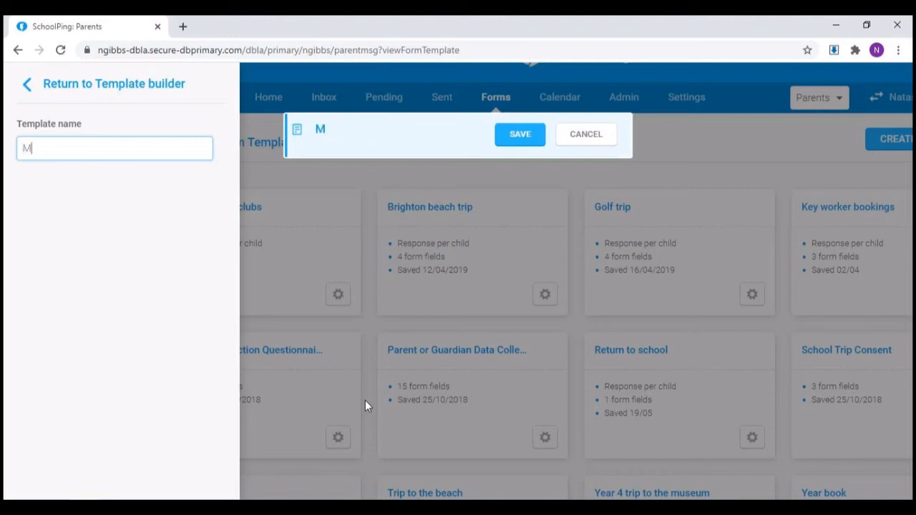
pyautogui.write('useum trip')
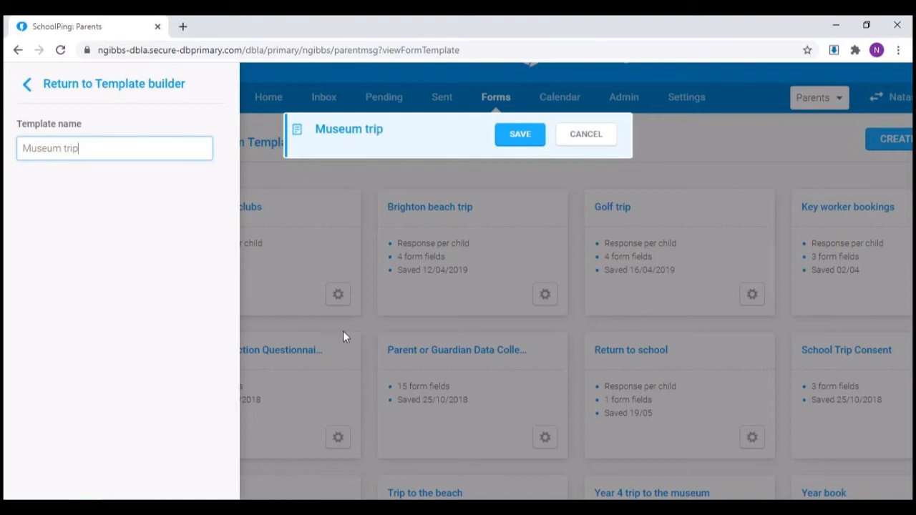
pyautogui.click(61, 92)
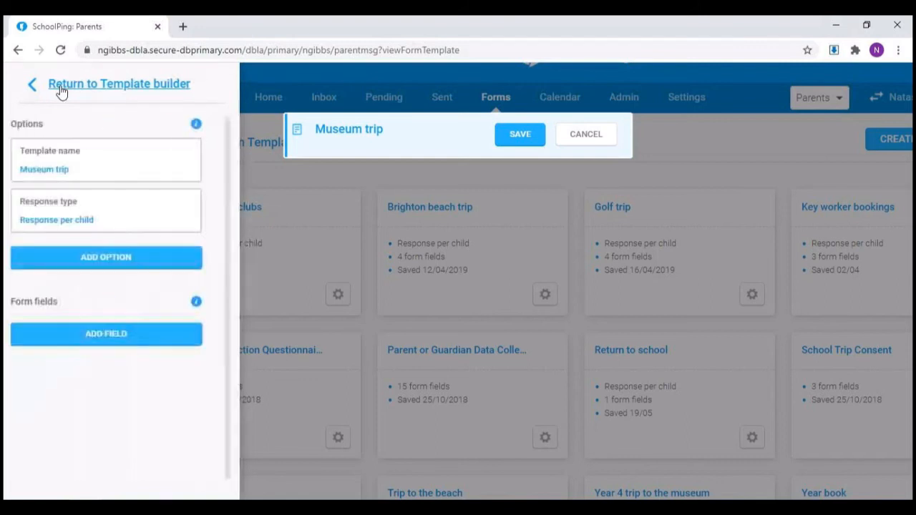
pyautogui.click(109, 224)
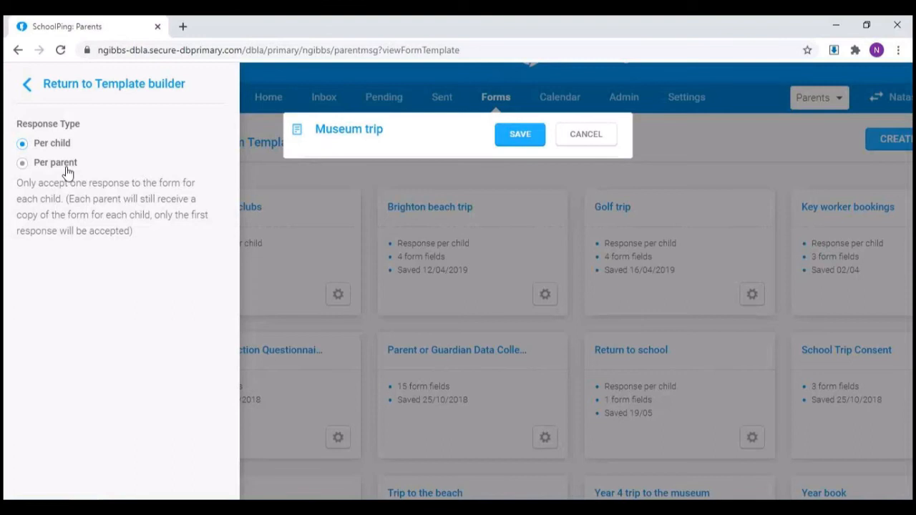
pyautogui.click(52, 86)
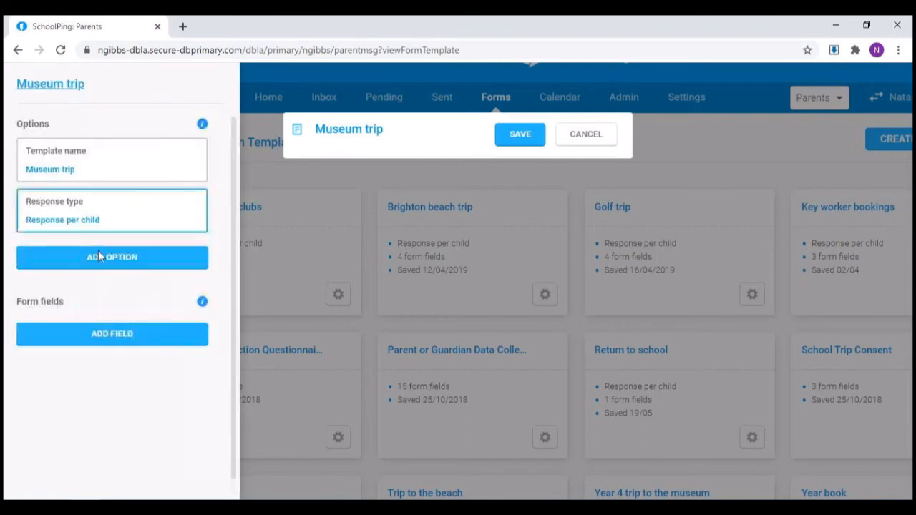
# Step: Add a submission deadline to the Museum trip template and set it to 30/09/2020 at 8:00 am
pyautogui.click(165, 262)
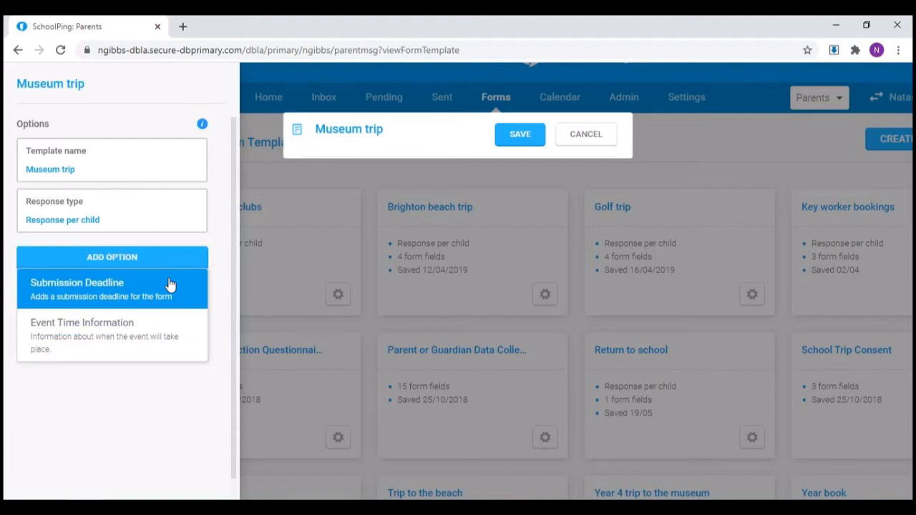
pyautogui.click(170, 286)
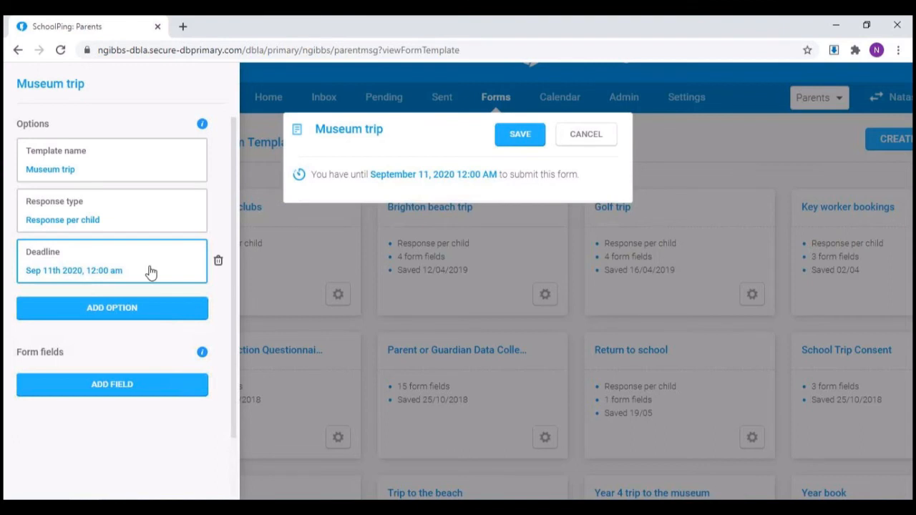
pyautogui.click(150, 272)
pyautogui.click(136, 150)
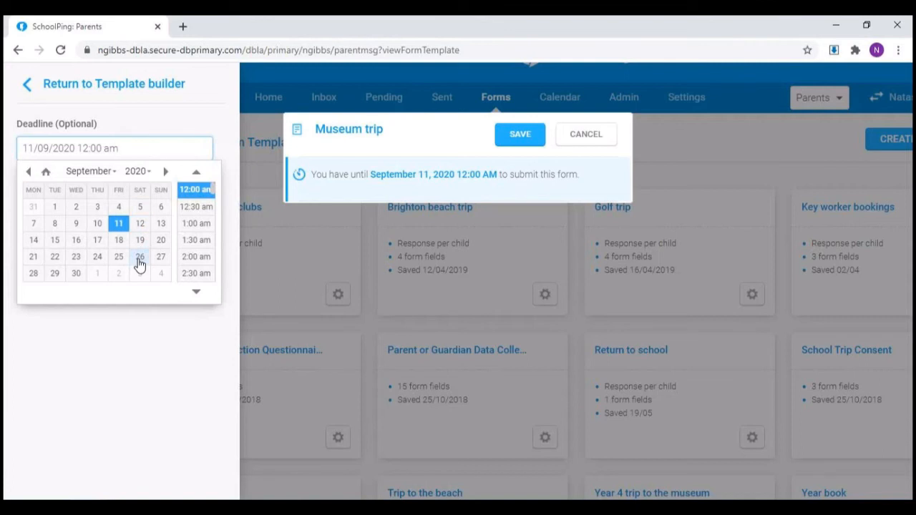
pyautogui.click(77, 276)
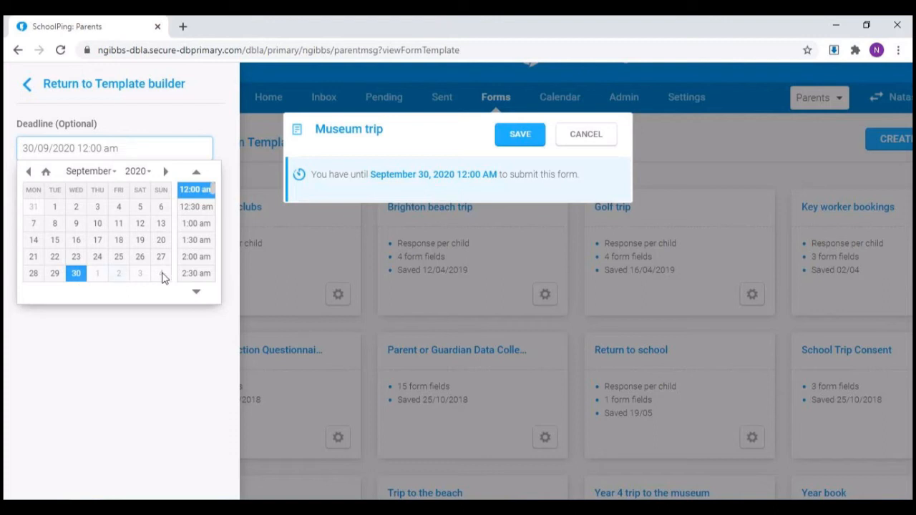
pyautogui.click(196, 292)
pyautogui.click(195, 293)
pyautogui.click(188, 293)
pyautogui.click(194, 273)
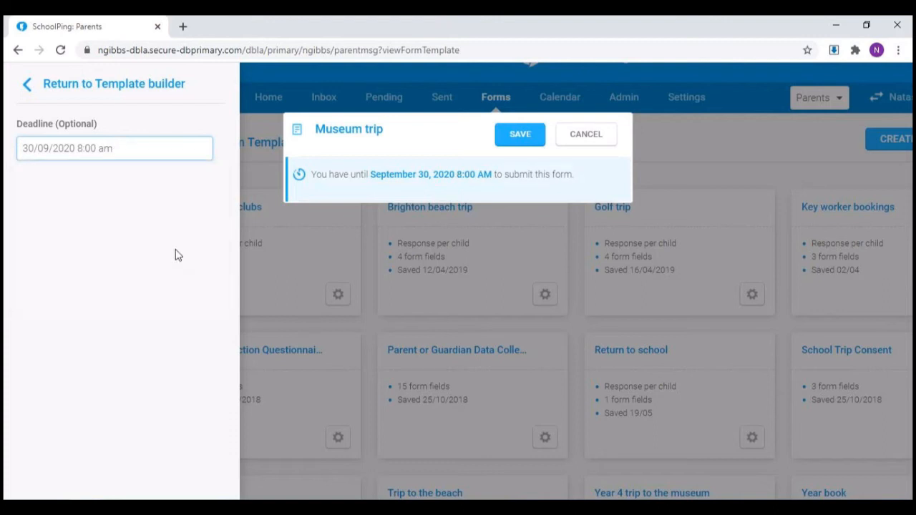
# Step: Return to the template builder and remove the submission deadline from the Museum trip template
pyautogui.click(108, 86)
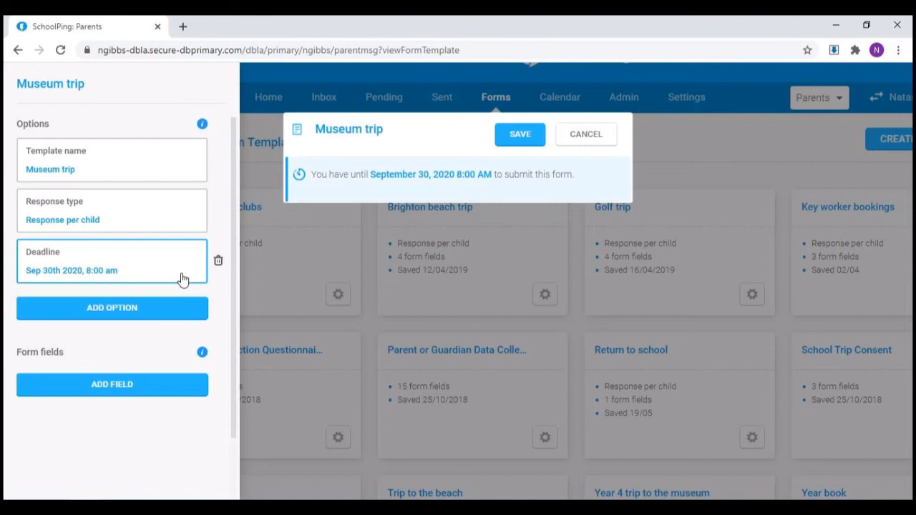
pyautogui.click(218, 262)
pyautogui.click(293, 316)
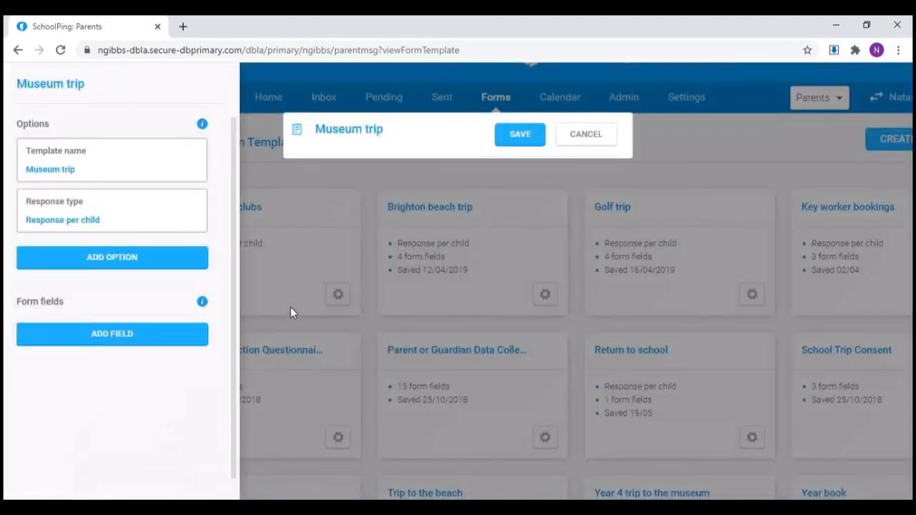
# Step: Add event time information to the Museum trip template, running from 03/11/2020 9:30 am to 03/11/2020 3:00 pm
pyautogui.click(172, 265)
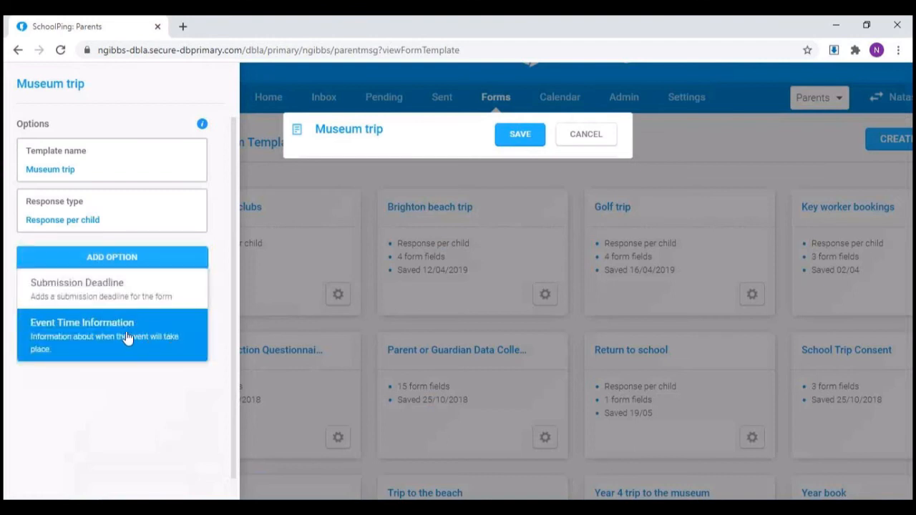
pyautogui.click(91, 345)
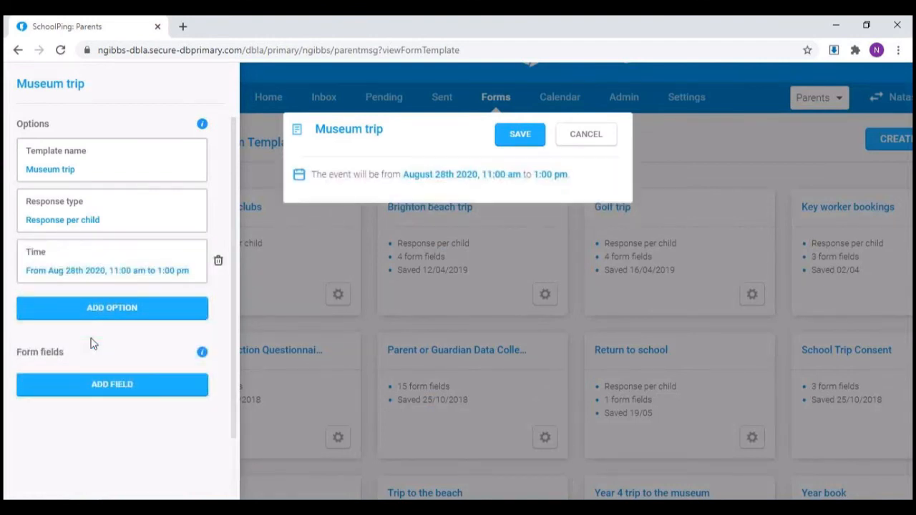
pyautogui.click(98, 262)
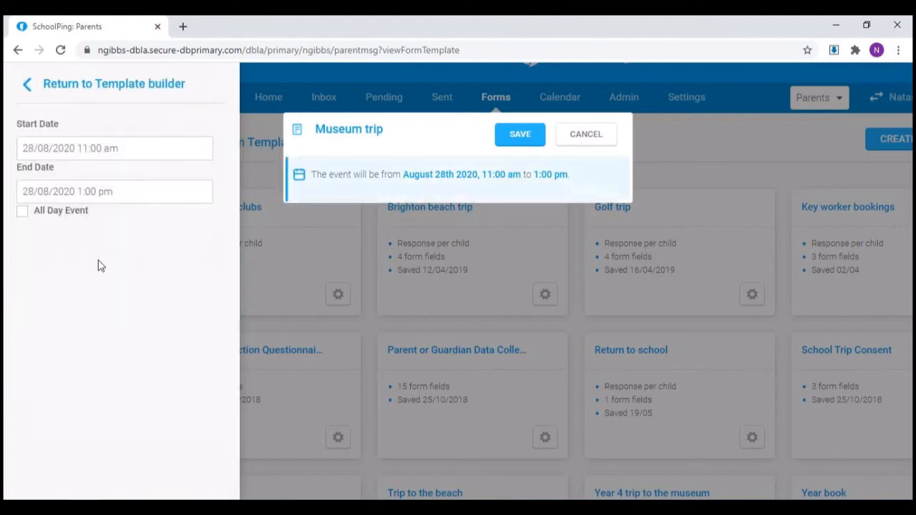
pyautogui.click(154, 147)
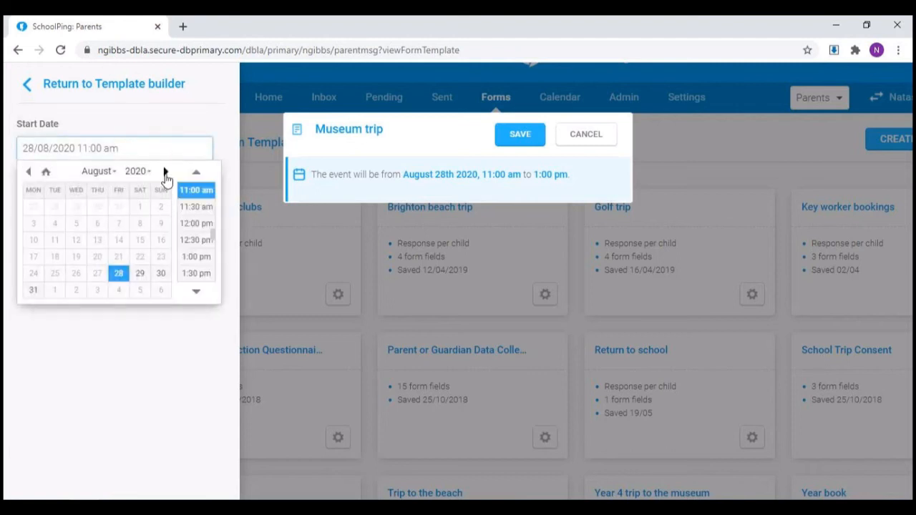
pyautogui.click(165, 173)
pyautogui.click(166, 173)
pyautogui.click(165, 173)
pyautogui.click(55, 229)
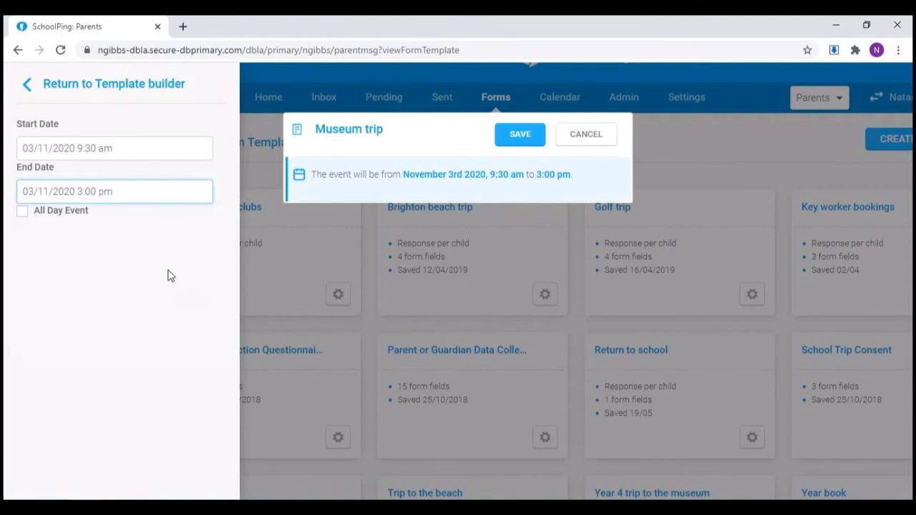
pyautogui.click(125, 86)
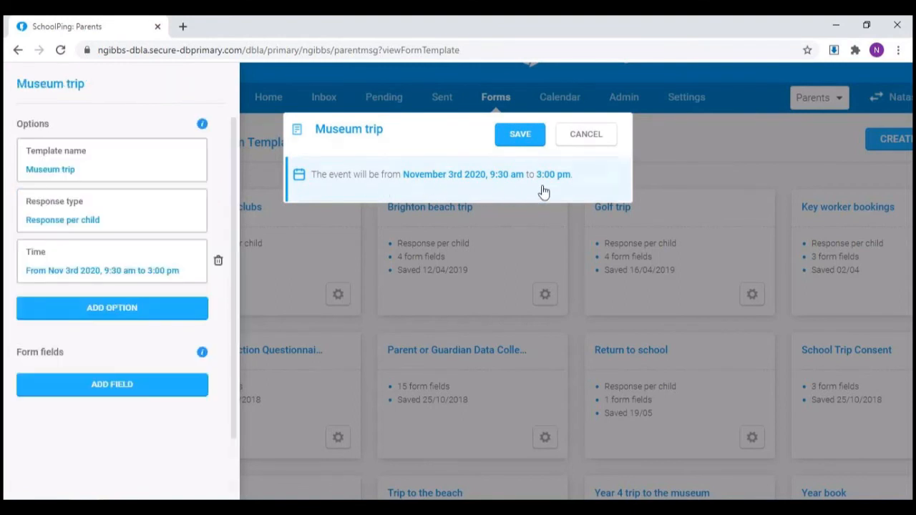
# Step: Start adding a form field to the Museum trip template by opening the choice of field types
pyautogui.scroll(-1, 142, 335)
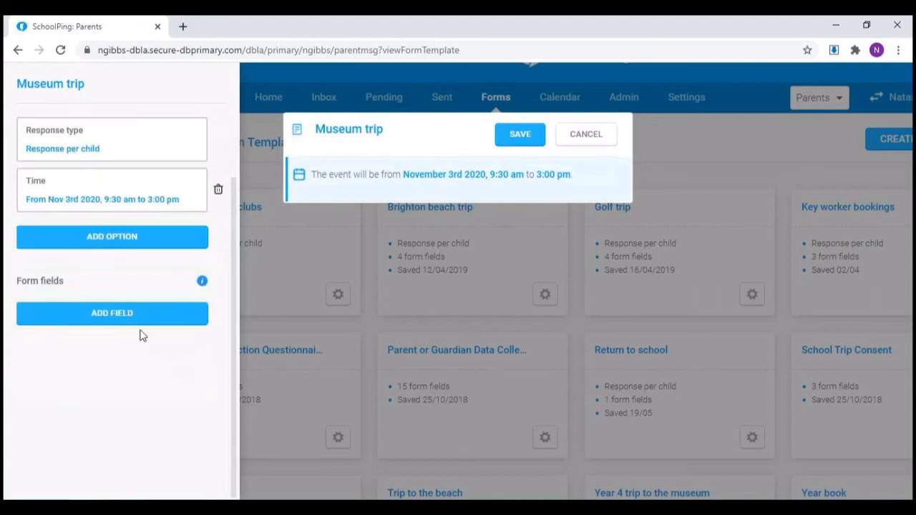
pyautogui.click(131, 322)
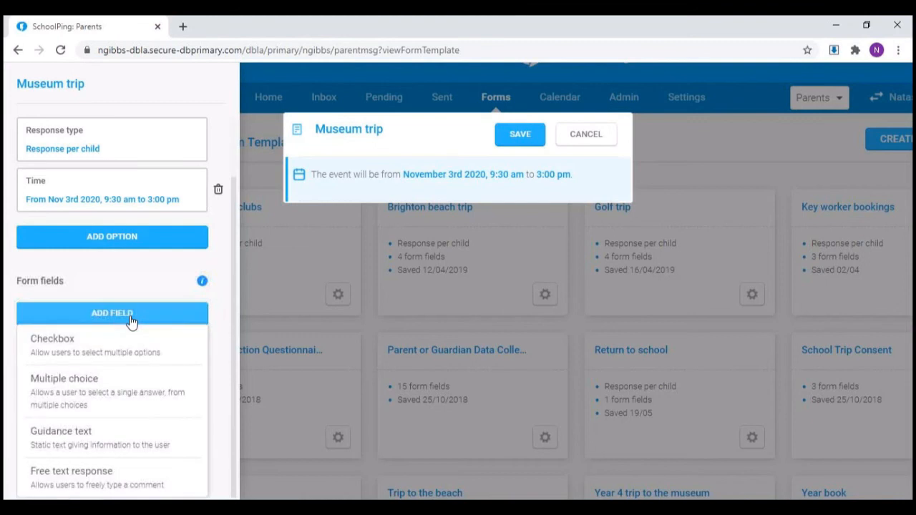
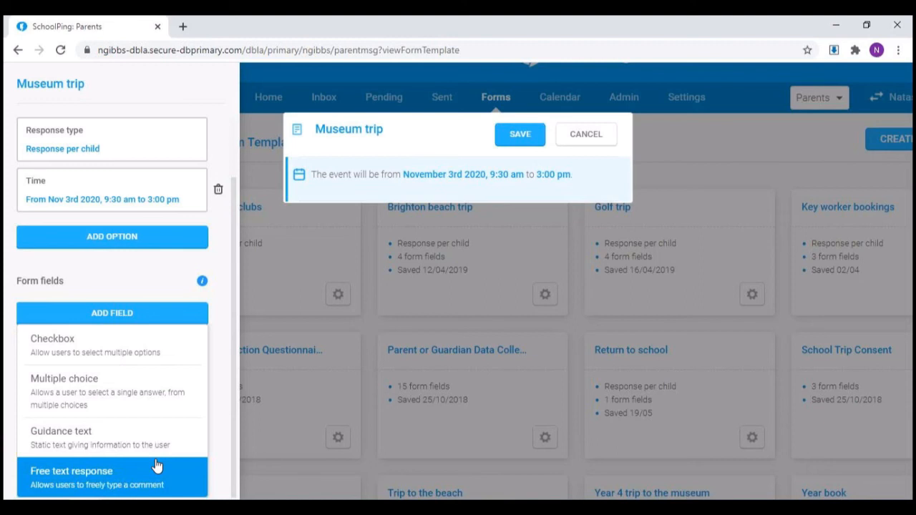
# Step: Add a guidance text field to the Museum trip template reading "Please bring a packed lunch....." and return to the template builder
pyautogui.click(117, 440)
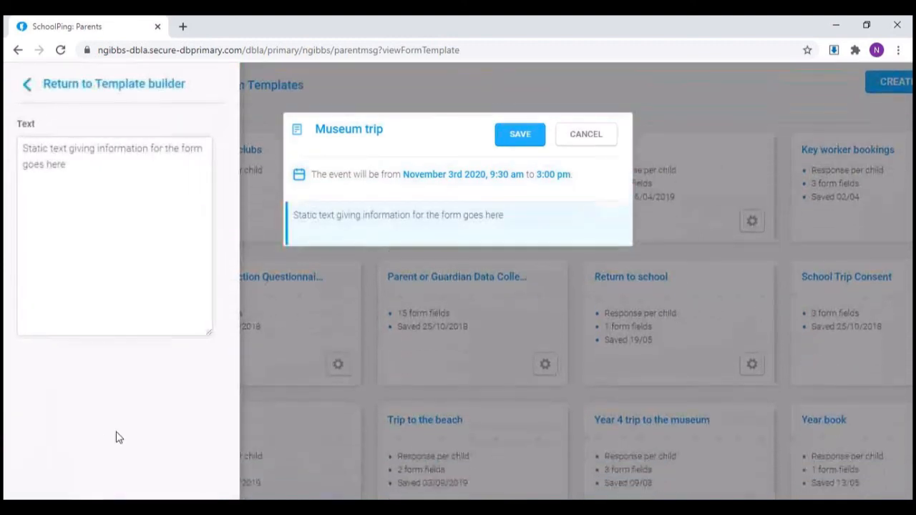
pyautogui.click(47, 164)
pyautogui.moveTo(47, 164); pyautogui.dragTo(16, 147)
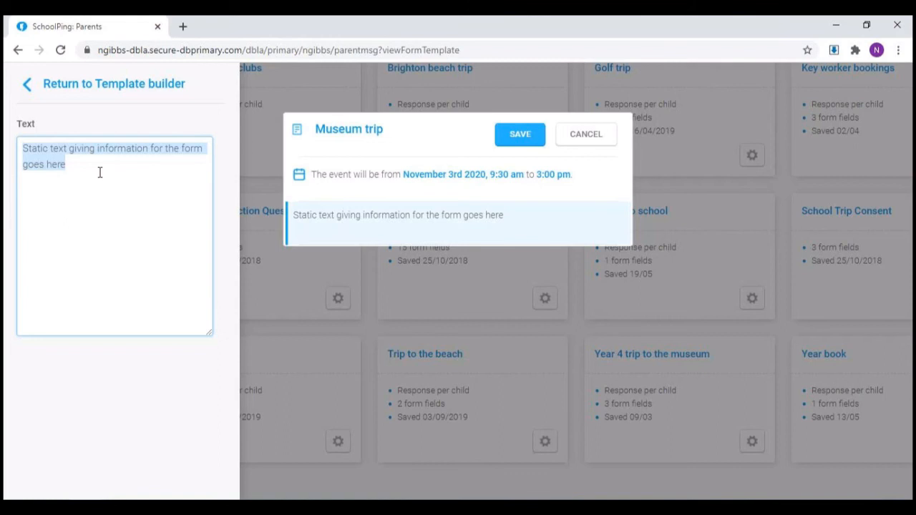
pyautogui.write('Please ')
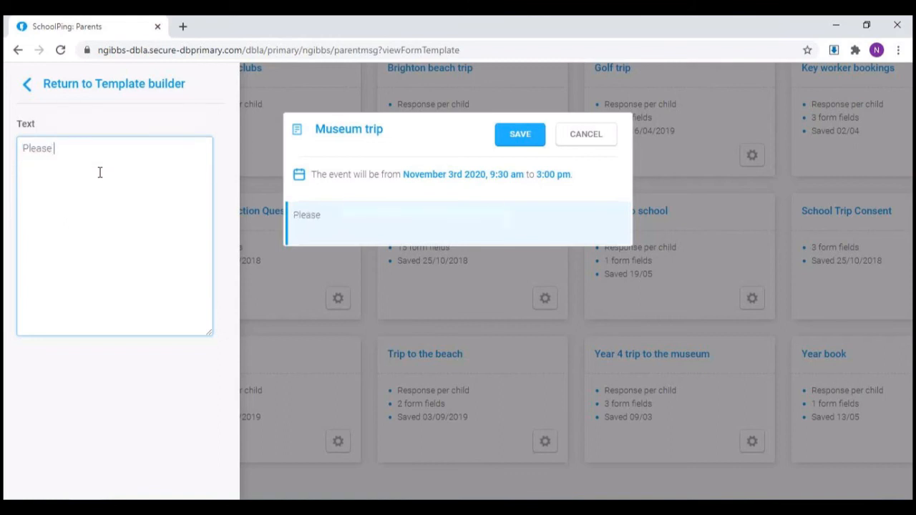
pyautogui.write('bring a packed ')
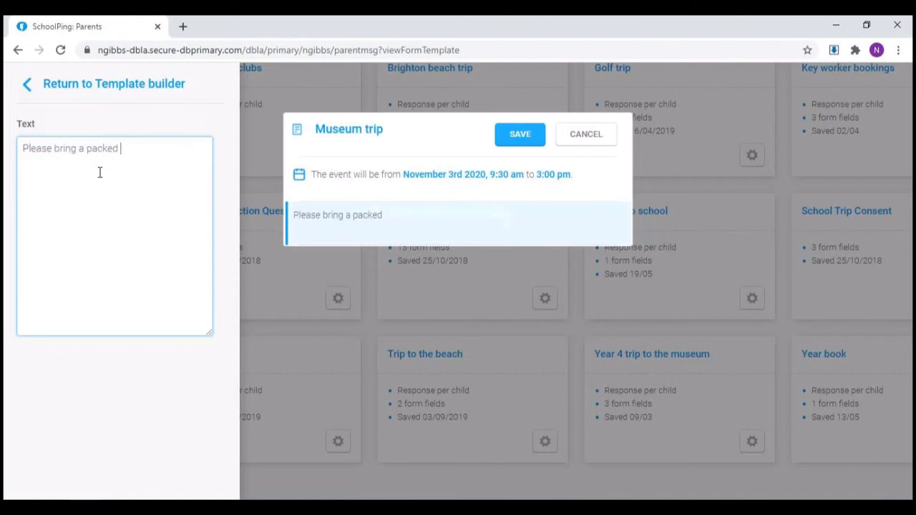
pyautogui.write('lunch.....')
pyautogui.click(63, 88)
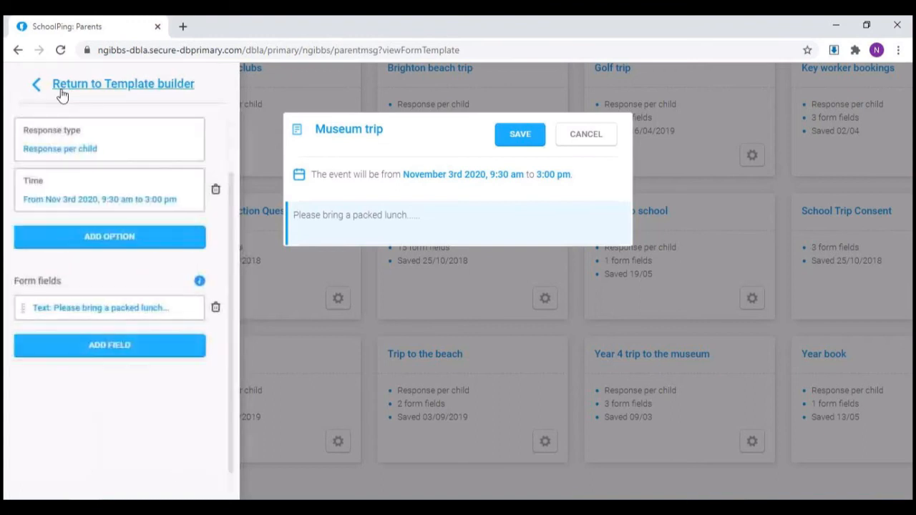
# Step: Add a multiple choice field to the Museum trip template titled "Do you give consent......"
pyautogui.click(87, 349)
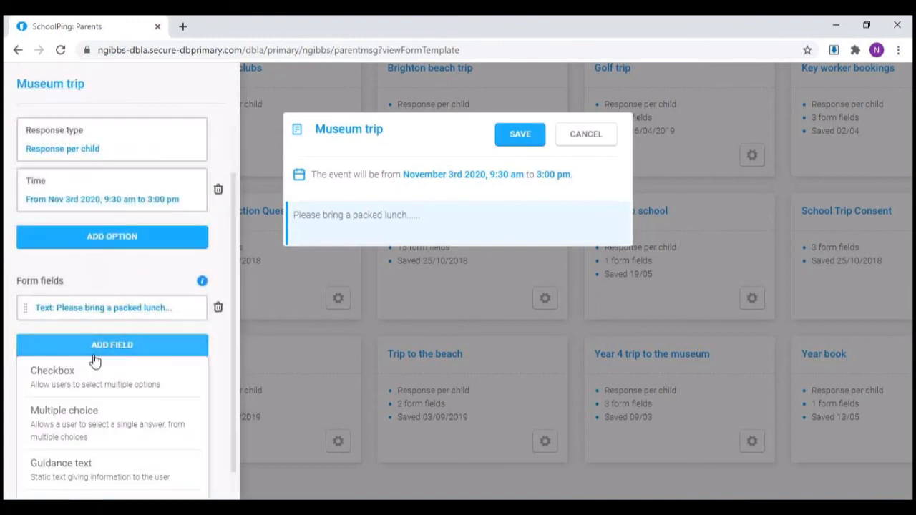
pyautogui.click(110, 419)
pyautogui.click(19, 149)
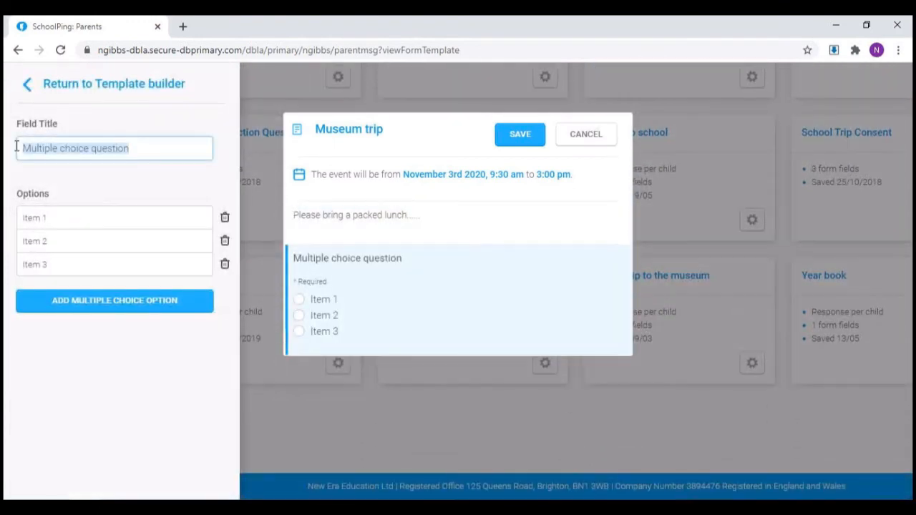
pyautogui.write('Do you give conset')
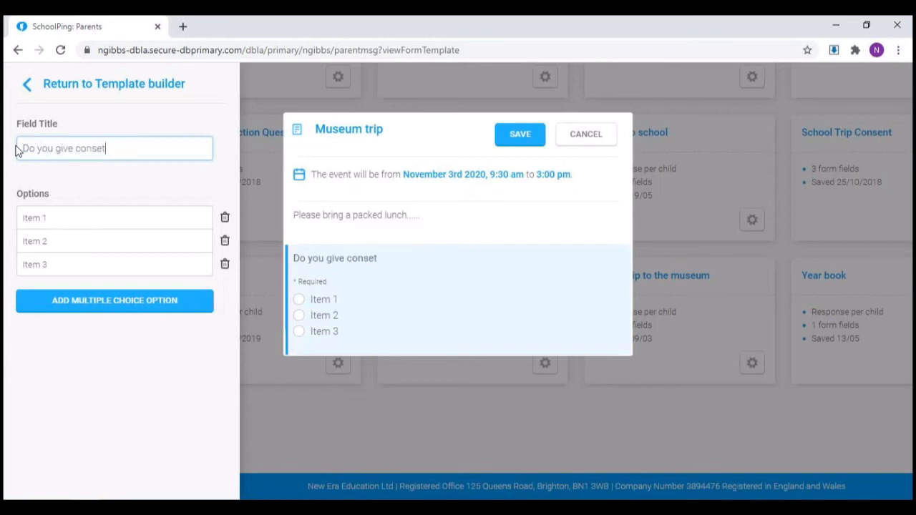
pyautogui.press('BackSpace')
pyautogui.write('nt......')
# Step: Name the consent question's first two options Yes and No, remove Item 3, and return to the template builder
pyautogui.click(63, 222)
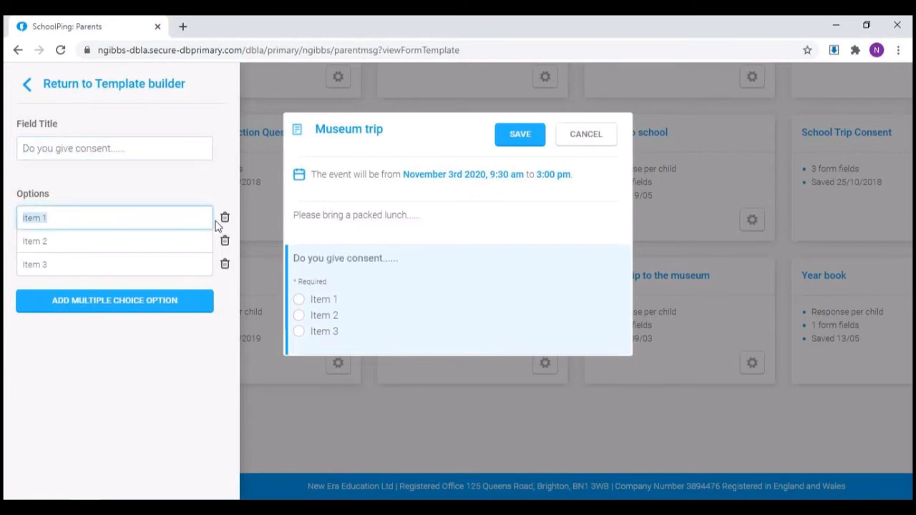
pyautogui.write('Yes')
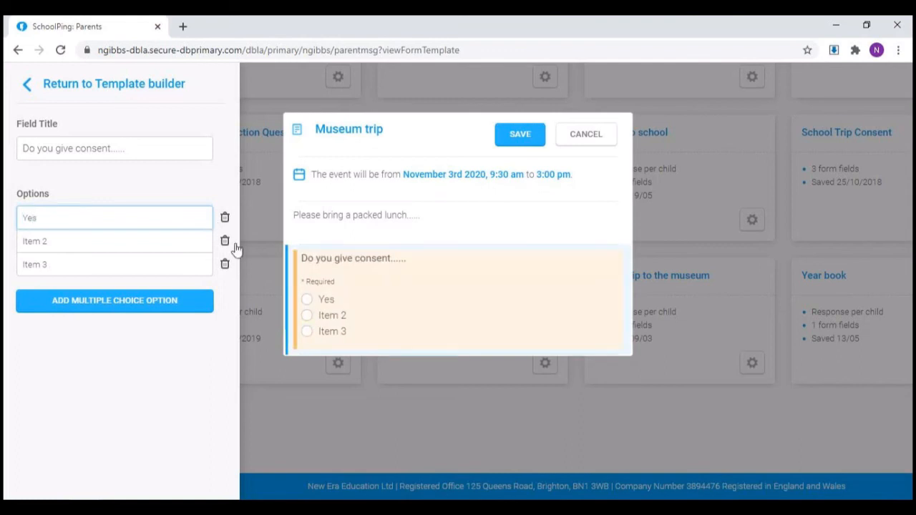
pyautogui.click(165, 240)
pyautogui.write('No')
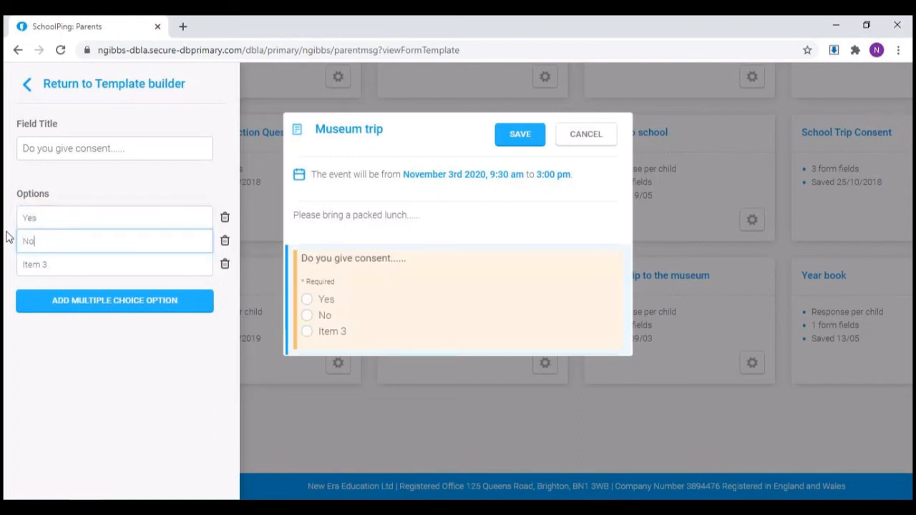
pyautogui.click(225, 265)
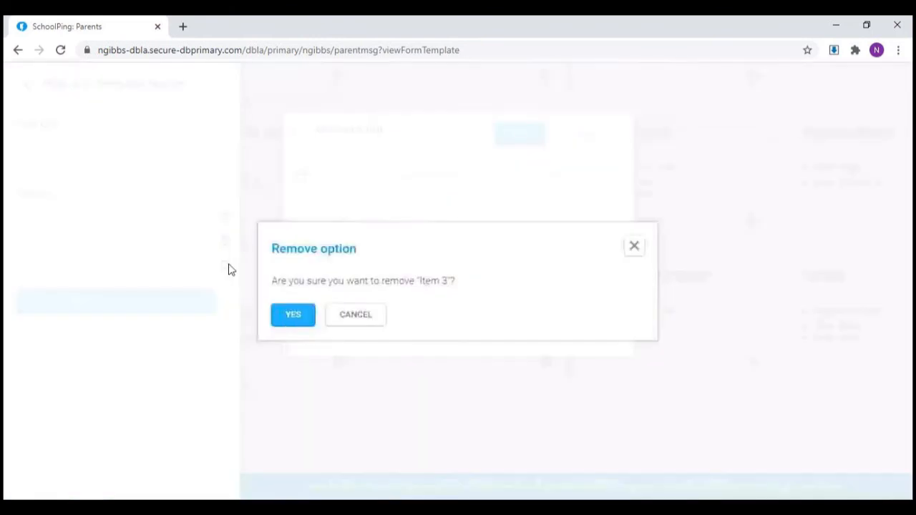
pyautogui.click(294, 318)
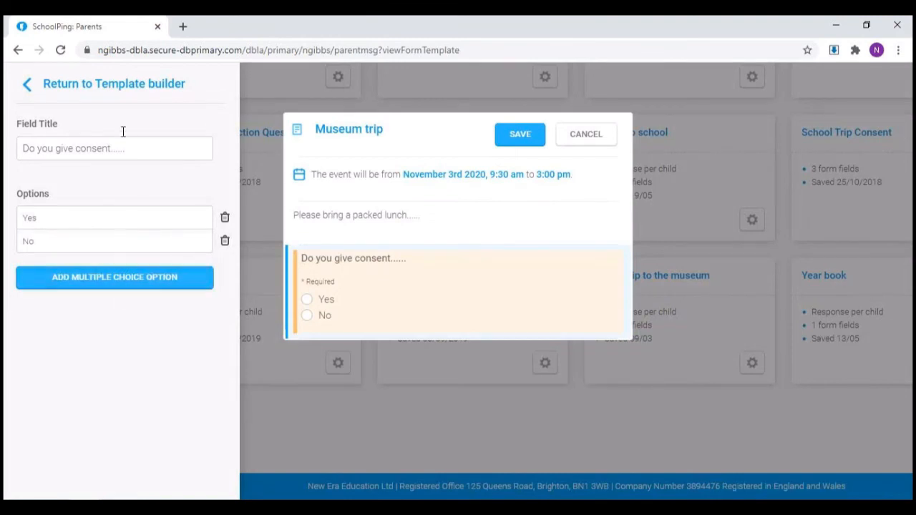
pyautogui.click(100, 85)
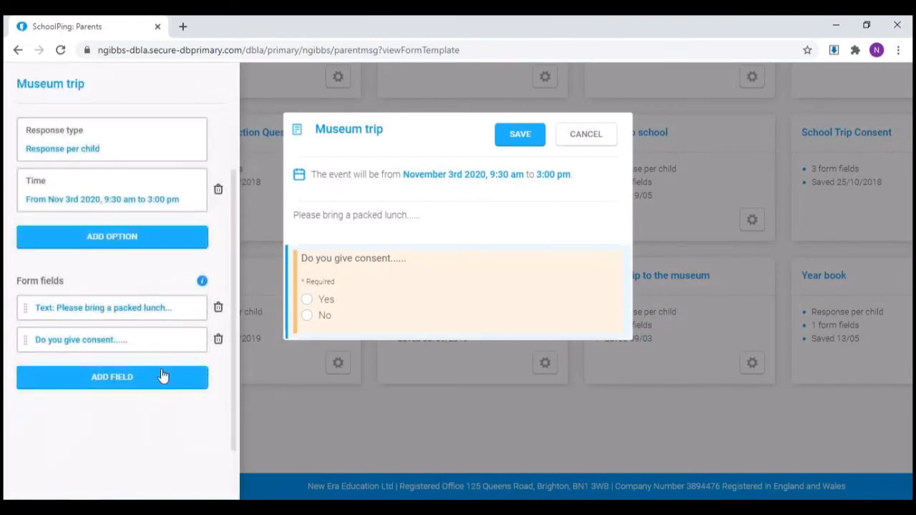
# Step: Add a free text response field titled "Does you child have any medical needs?" to the template
pyautogui.click(172, 378)
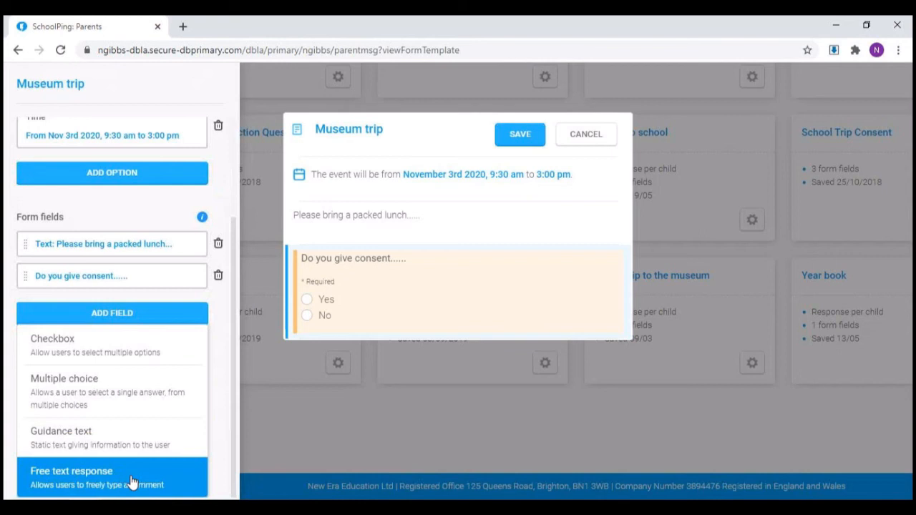
pyautogui.click(131, 476)
pyautogui.click(119, 148)
pyautogui.write('Does you child have any medical needs?')
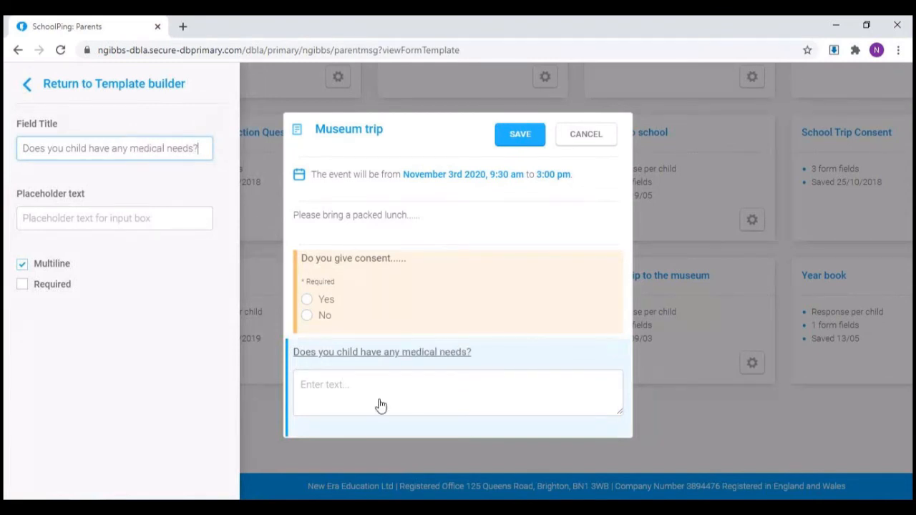
# Step: Make the medical needs question required and return to the template builder
pyautogui.click(23, 285)
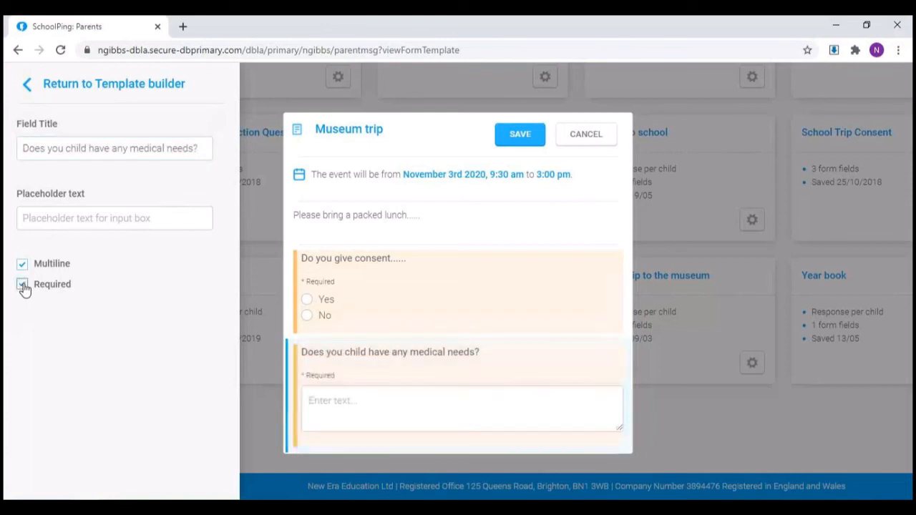
pyautogui.click(23, 285)
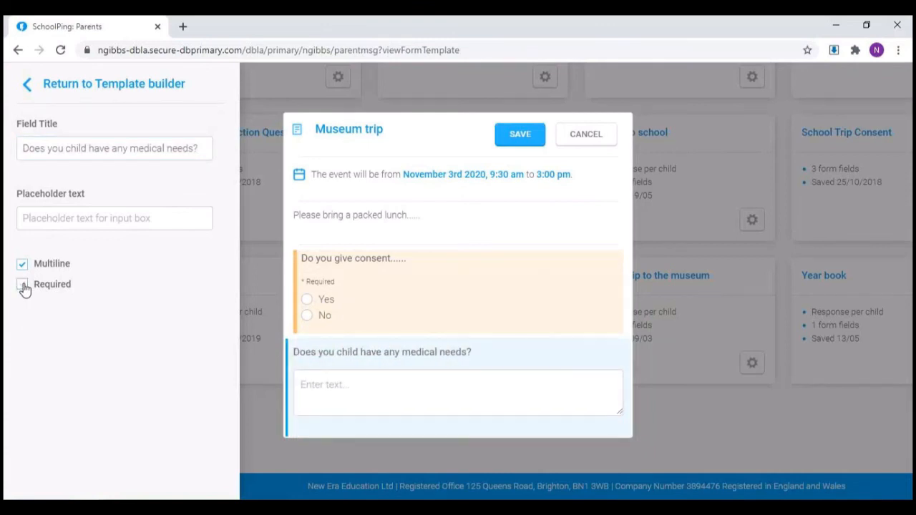
pyautogui.click(23, 286)
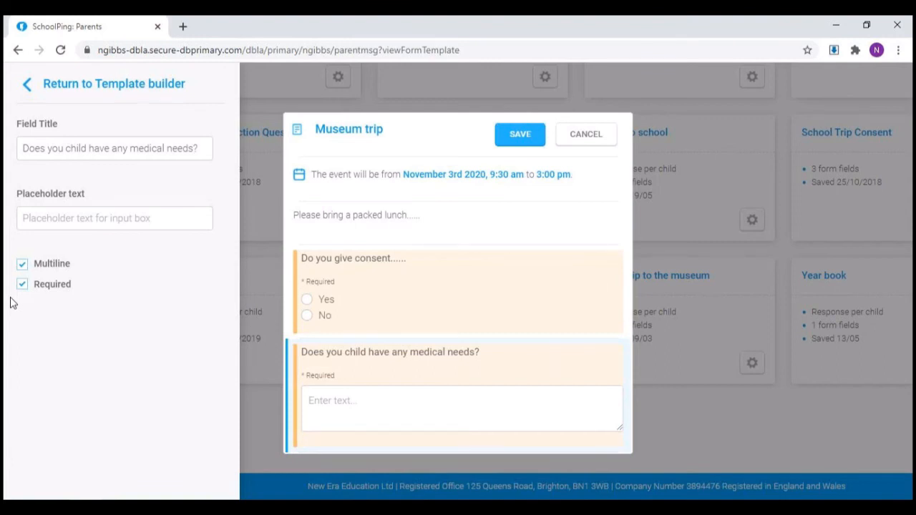
pyautogui.click(71, 86)
# Step: Add a checkbox field titled "Would you be available to help on the trip?" to the template
pyautogui.click(112, 345)
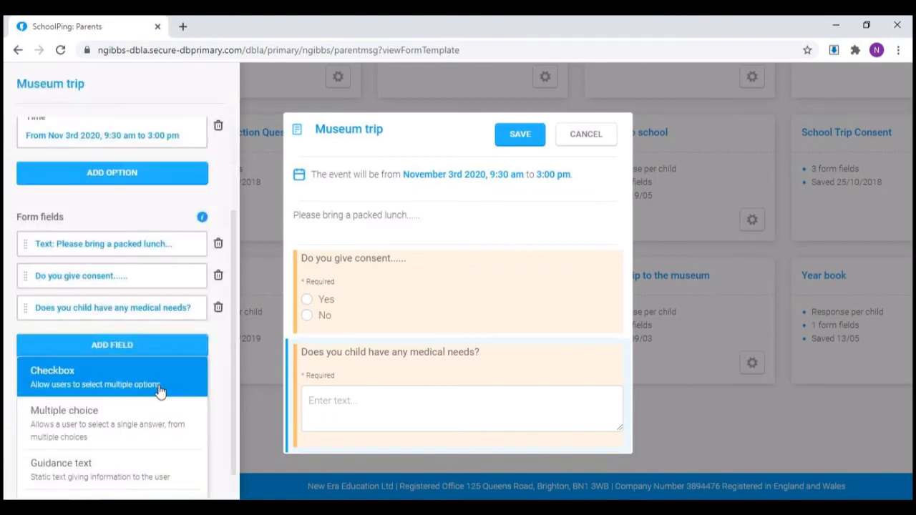
pyautogui.click(159, 391)
pyautogui.moveTo(142, 153); pyautogui.dragTo(21, 152)
pyautogui.write('Would you be available to help on the trip?')
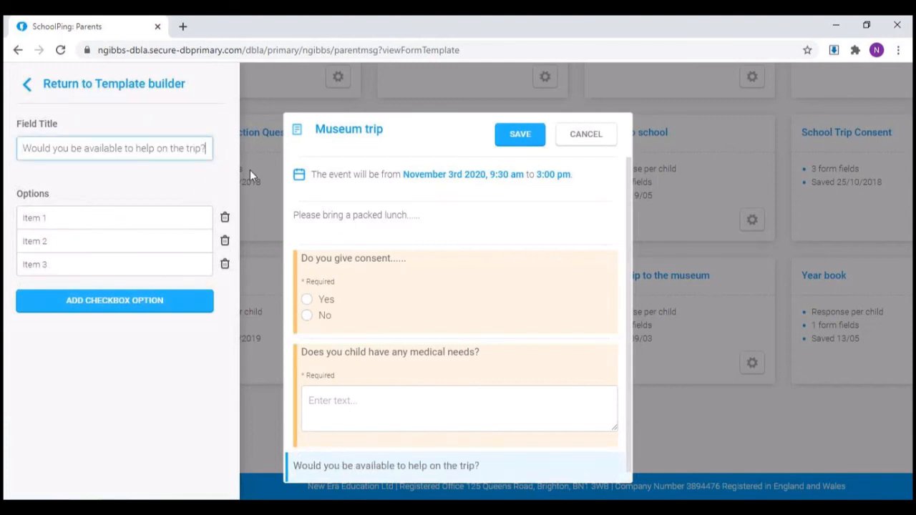
# Step: Set the checkbox options to "Yes - I can", "Yes - my partner can" and "No", and return to the template builder
pyautogui.moveTo(17, 217); pyautogui.dragTo(80, 217)
pyautogui.write('Yes - I can')
pyautogui.click(127, 243)
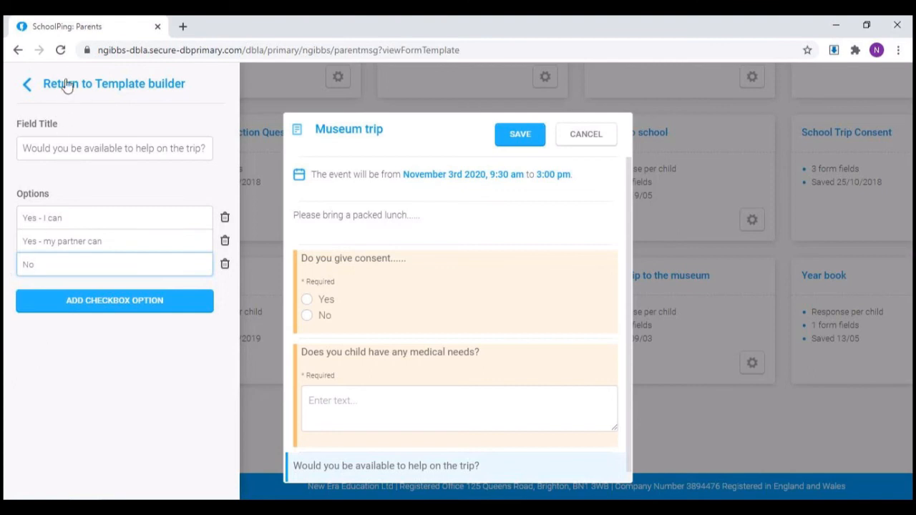
pyautogui.click(29, 86)
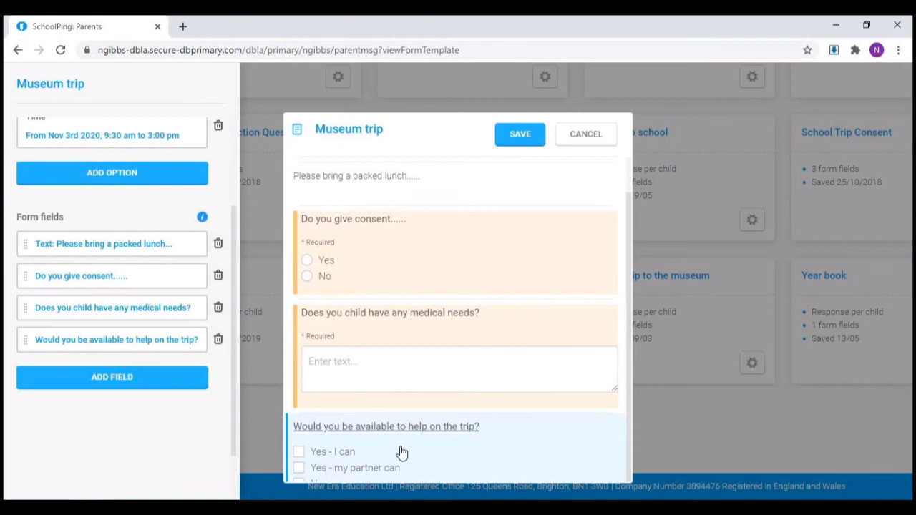
# Step: Move the medical needs question below the trip helper question and save the Museum trip template
pyautogui.scroll(1, 464, 278)
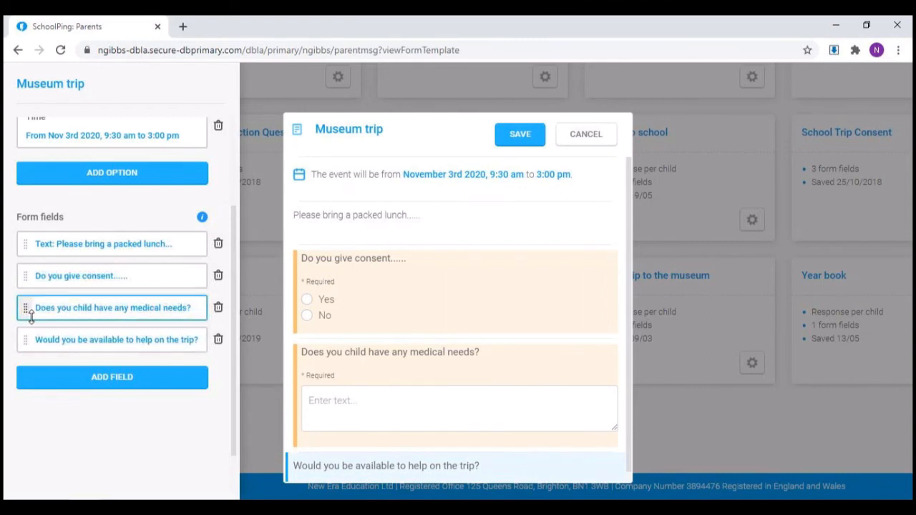
pyautogui.moveTo(24, 308); pyautogui.dragTo(24, 340)
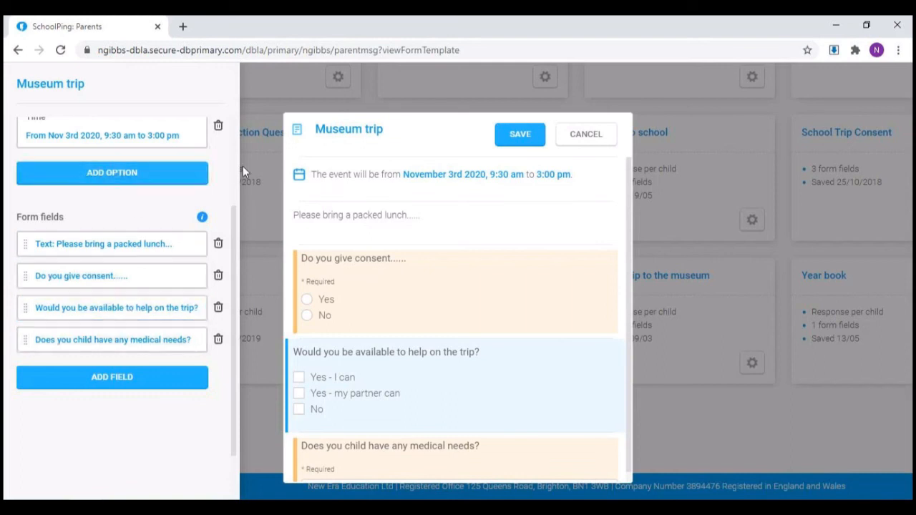
pyautogui.click(523, 136)
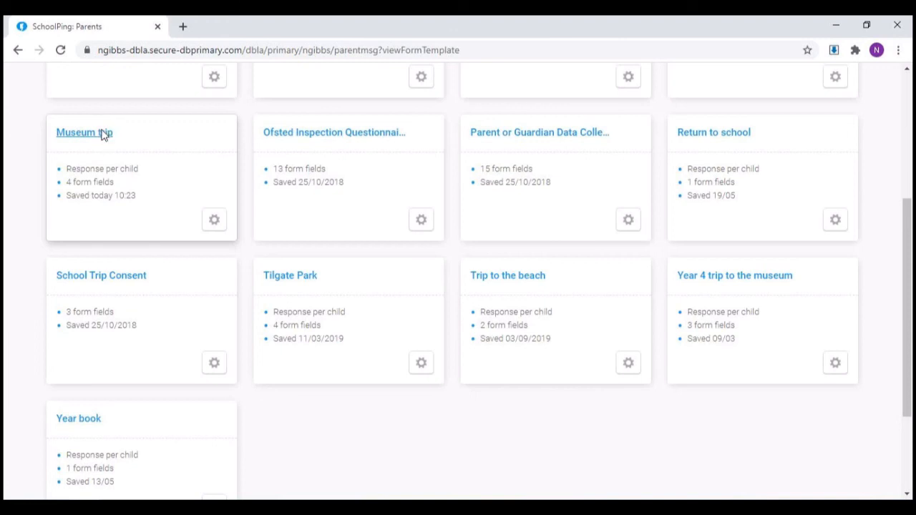
# Step: Preview the saved Museum trip template from the template list, look through its questions, and close the preview
pyautogui.click(102, 133)
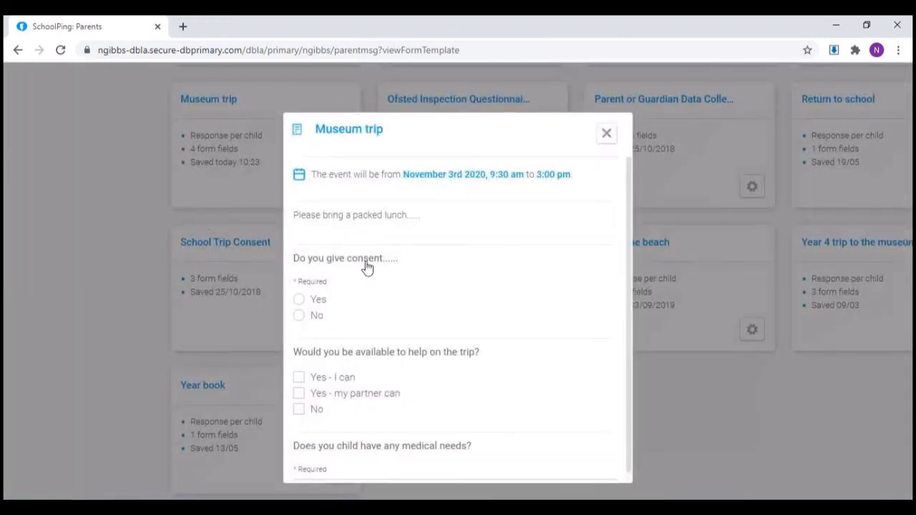
pyautogui.scroll(-1, 378, 268)
pyautogui.scroll(1, 378, 268)
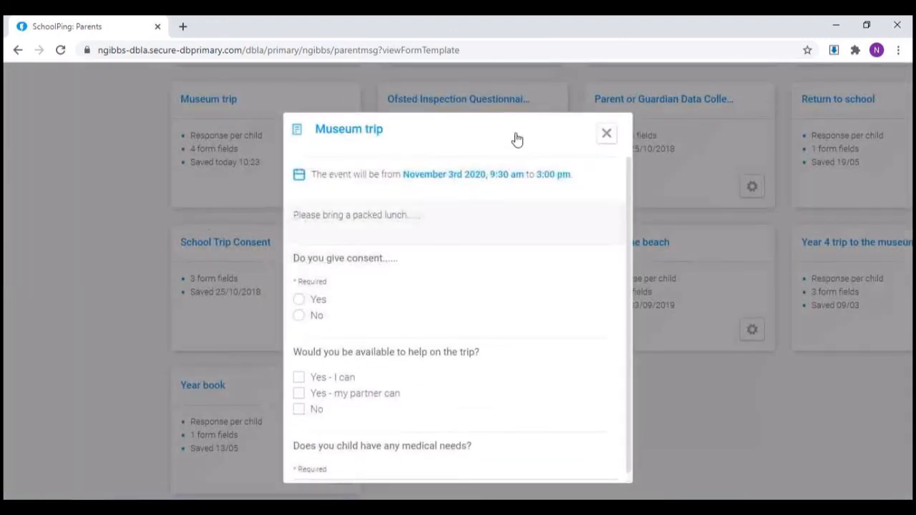
pyautogui.click(606, 133)
# Step: Open the Museum trip template for editing, review its options and form fields, and save it again
pyautogui.click(214, 188)
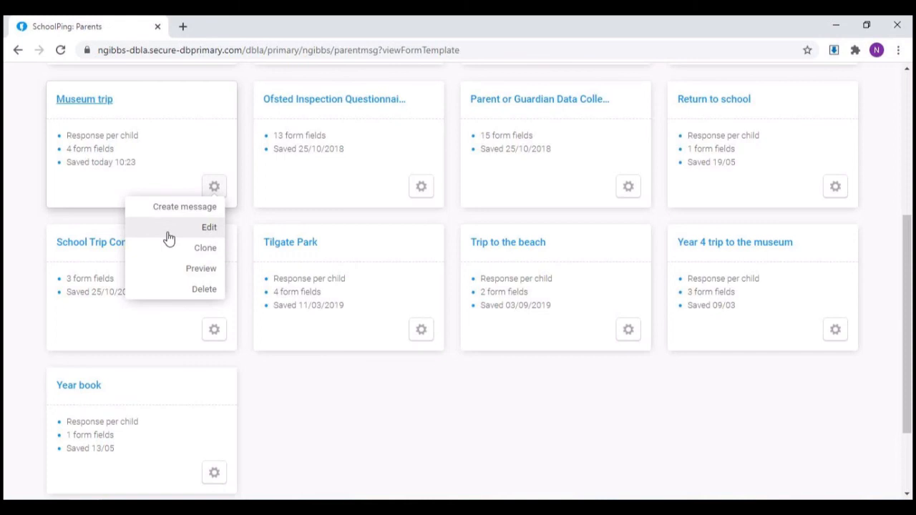
pyautogui.click(169, 237)
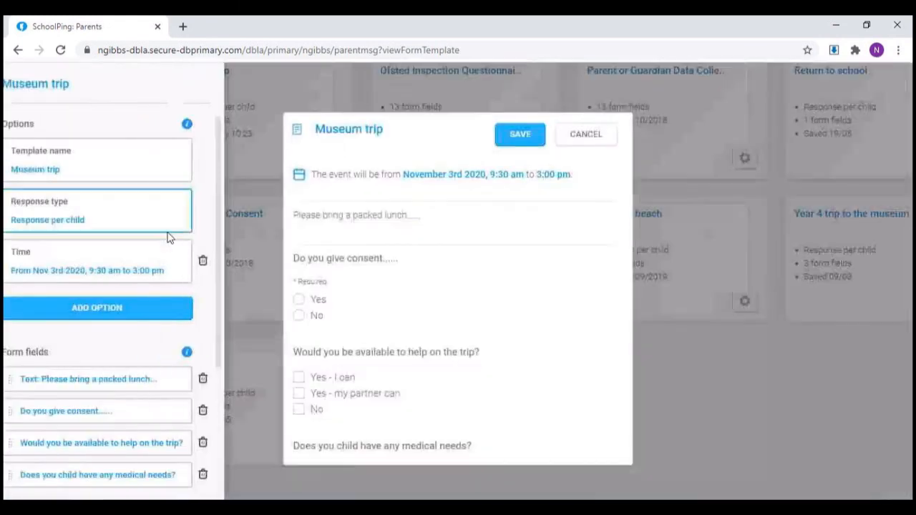
pyautogui.scroll(-2, 150, 292)
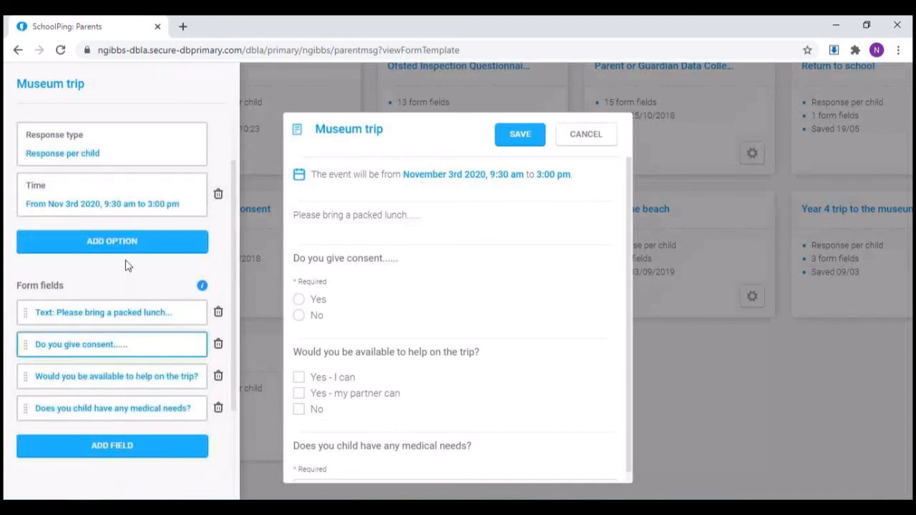
pyautogui.scroll(2, 127, 262)
pyautogui.click(517, 138)
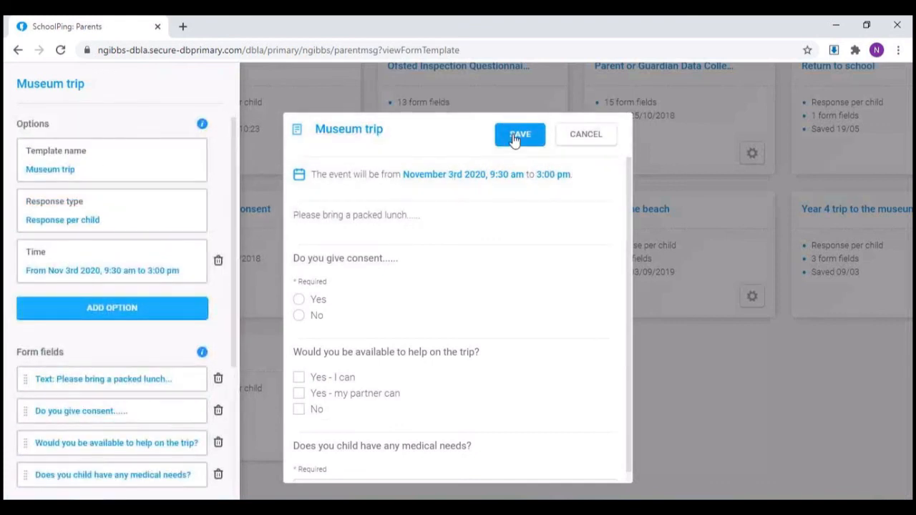
# Step: Open the preview of the re-saved Museum trip template and look through the whole form
pyautogui.click(216, 156)
pyautogui.click(209, 239)
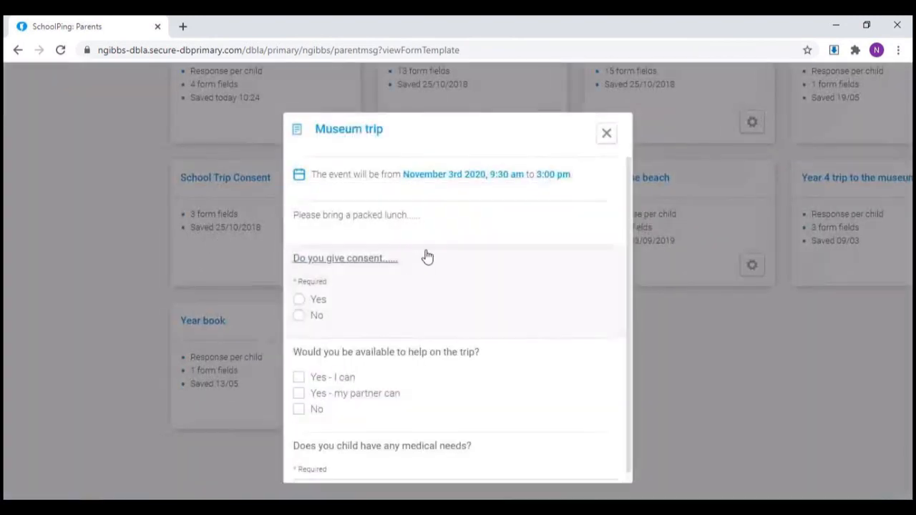
pyautogui.scroll(-1, 426, 256)
pyautogui.scroll(1, 428, 256)
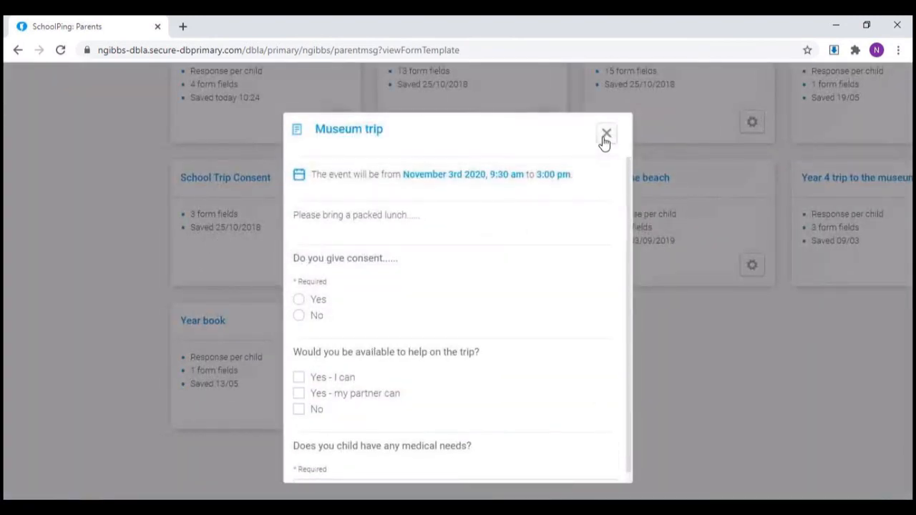
# Step: Close the Museum trip preview, clone that template and save the clone as Museum trip_copy
pyautogui.click(605, 136)
pyautogui.scroll(1, 380, 207)
pyautogui.click(214, 189)
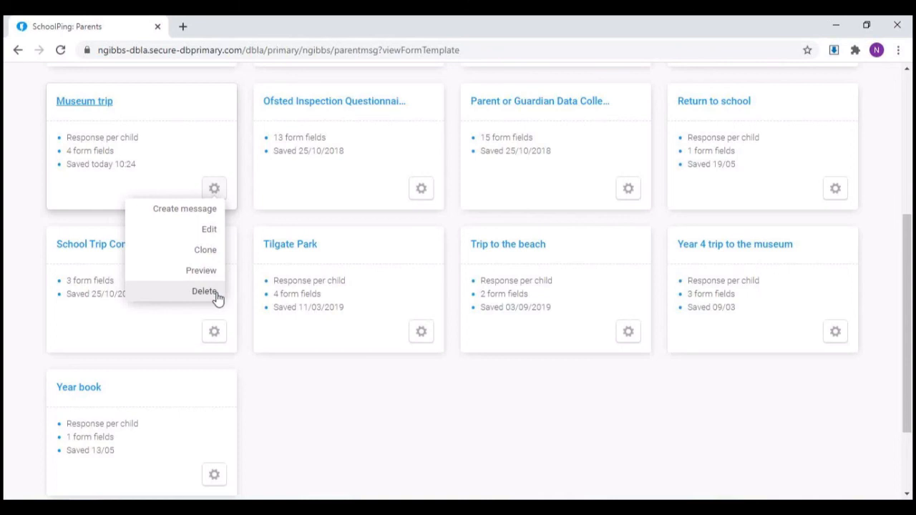
pyautogui.click(208, 252)
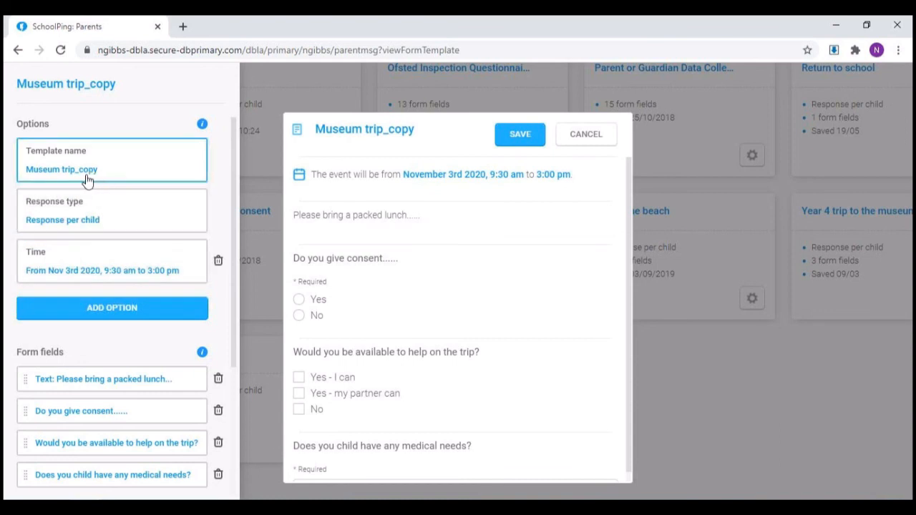
pyautogui.click(520, 136)
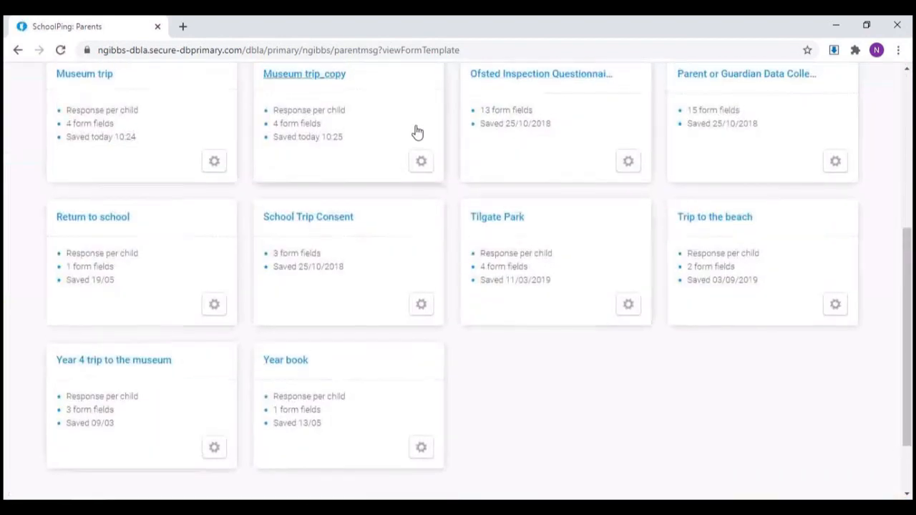
# Step: Create a new message from the Museum trip_copy template
pyautogui.scroll(2, 287, 172)
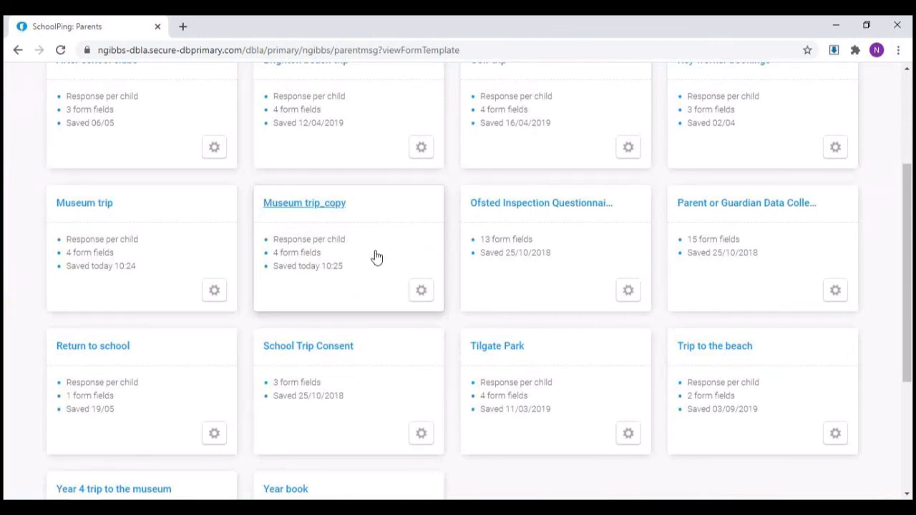
pyautogui.click(423, 296)
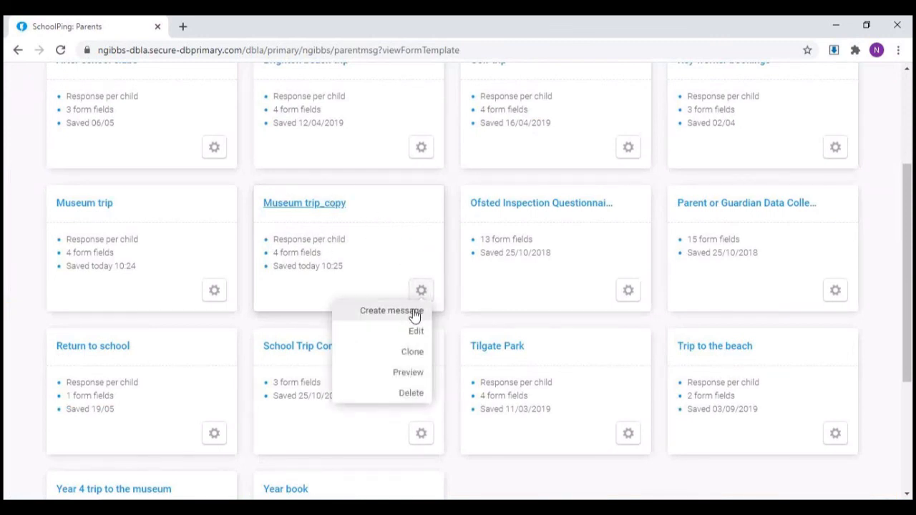
pyautogui.click(394, 312)
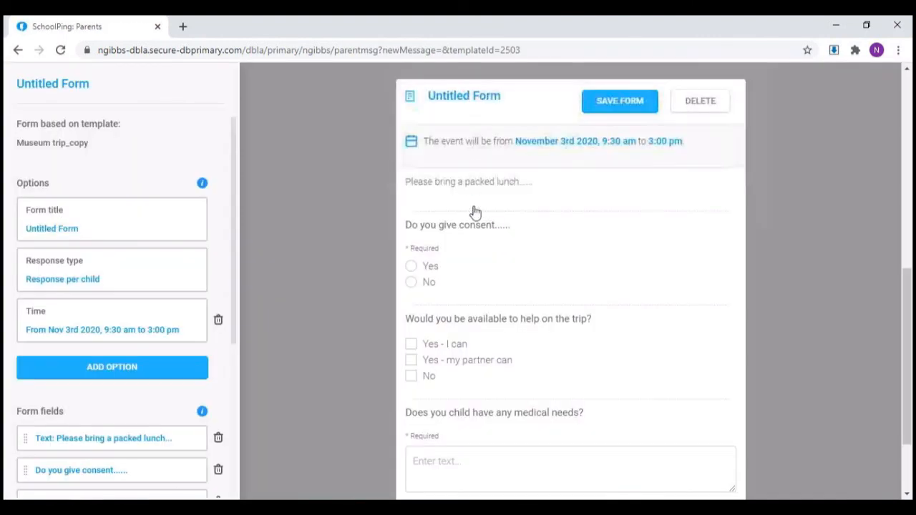
# Step: Set the form title to "Year 4 museum trip 17.09.2020" and return to the form builder
pyautogui.click(131, 233)
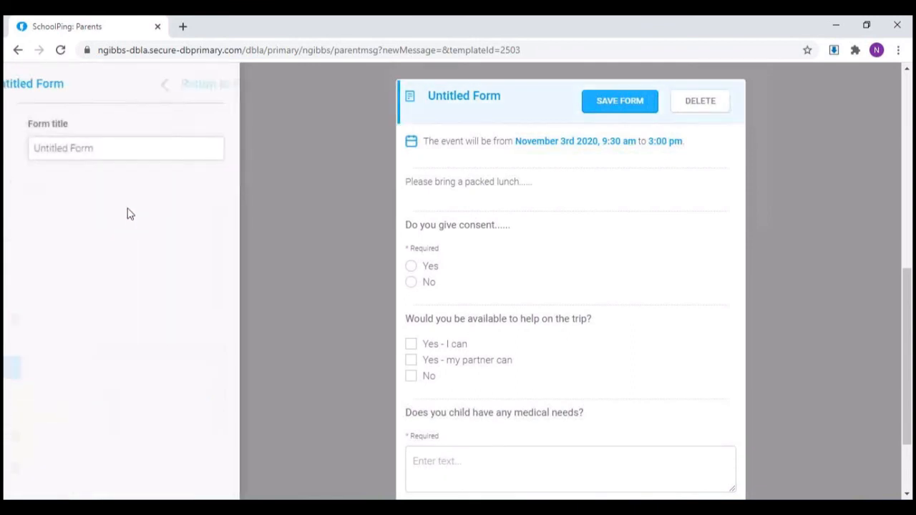
pyautogui.moveTo(120, 148); pyautogui.dragTo(25, 148)
pyautogui.press('BackSpace')
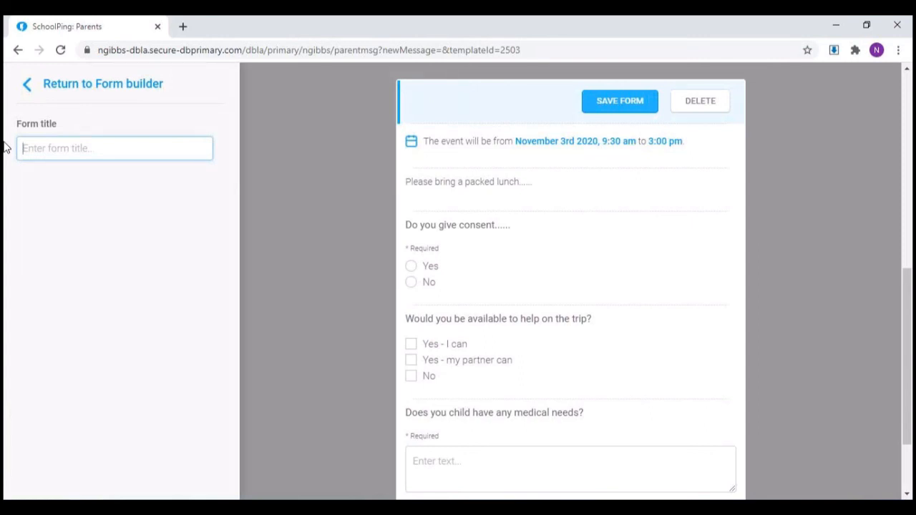
pyautogui.write('Year 4')
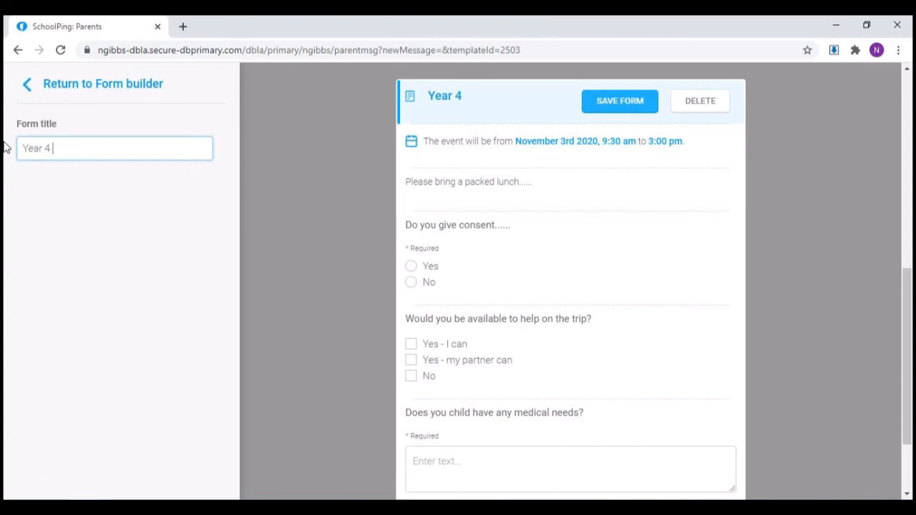
pyautogui.write(' museum trip 17/')
pyautogui.press('BackSpace')
pyautogui.write('.')
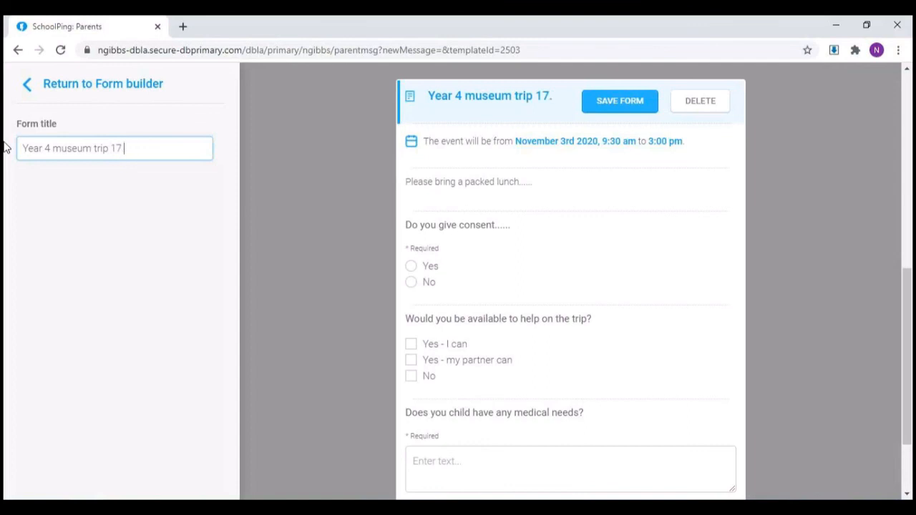
pyautogui.write('09.2020')
pyautogui.click(28, 85)
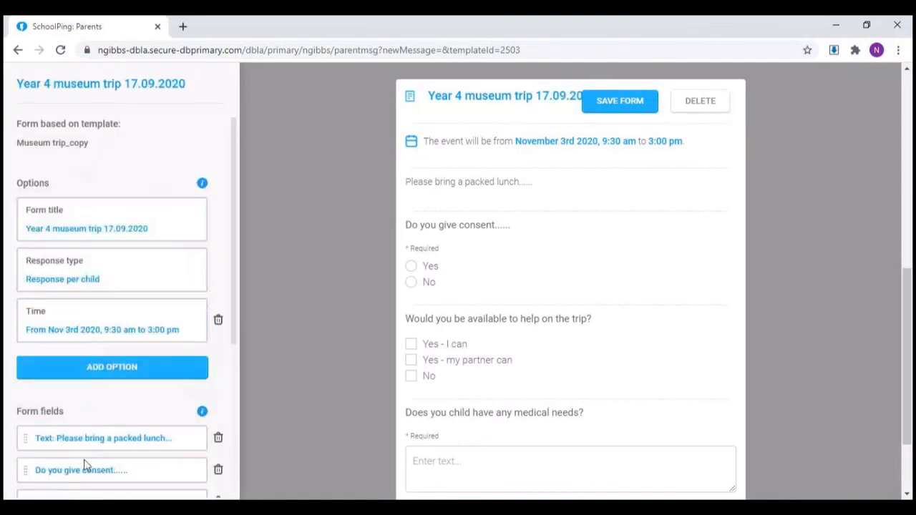
# Step: Save the titled form into the direct message and look over the message fields and the attached form
pyautogui.click(598, 99)
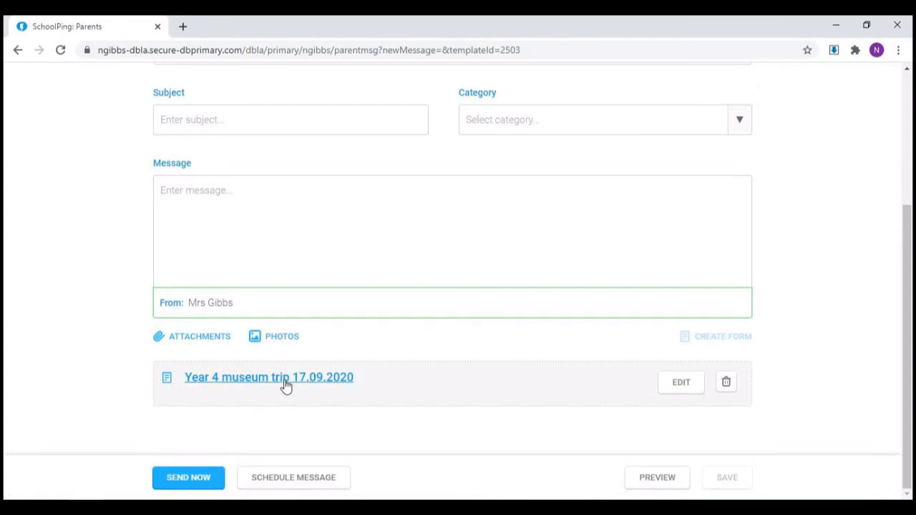
pyautogui.scroll(2, 286, 386)
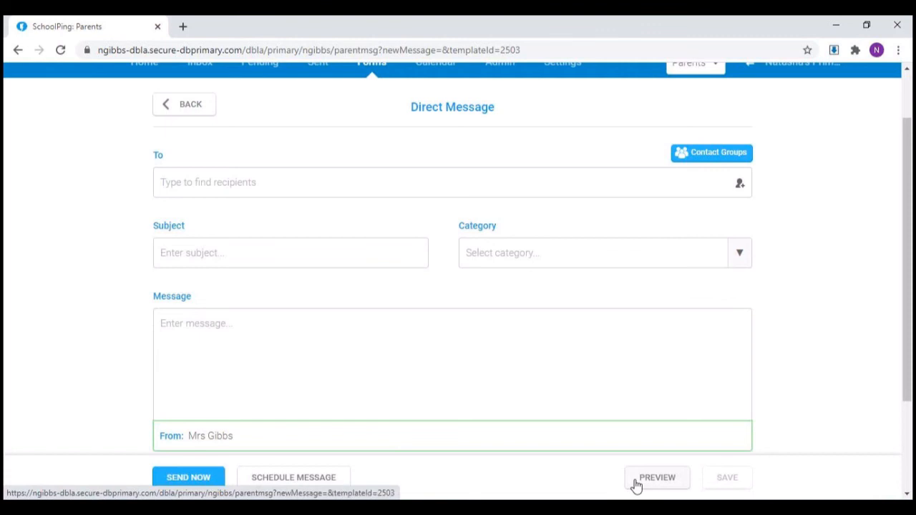
pyautogui.scroll(-2, 771, 313)
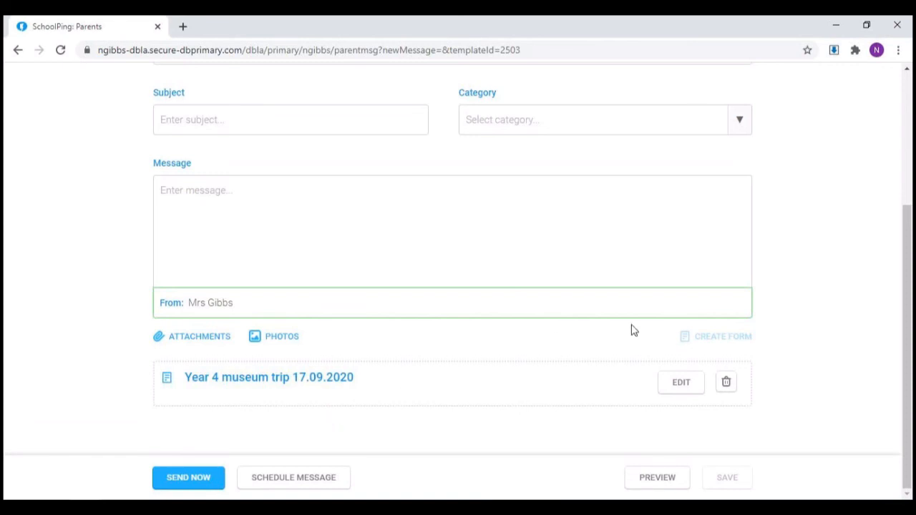
pyautogui.scroll(3, 814, 315)
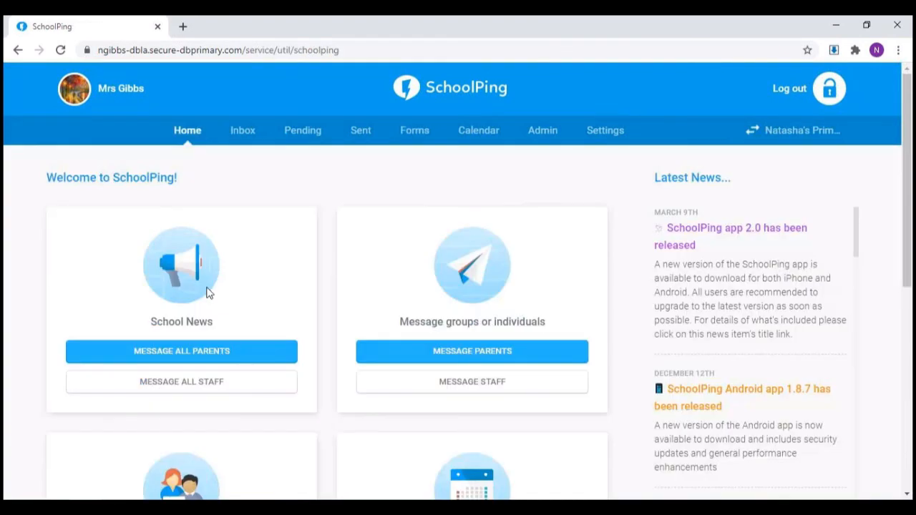
# Step: Open the live Trip form for Year 4 parents in Manage Forms and examine the general results for each question
pyautogui.moveTo(415, 139)
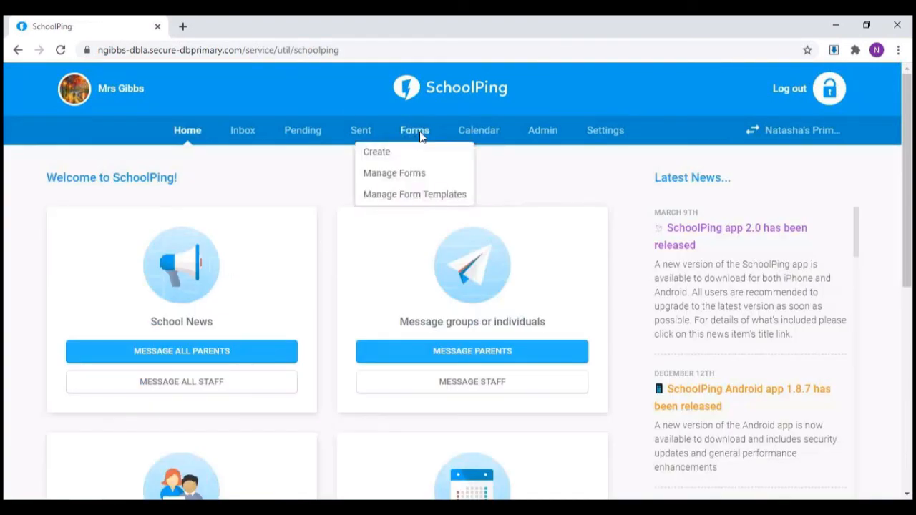
pyautogui.click(436, 183)
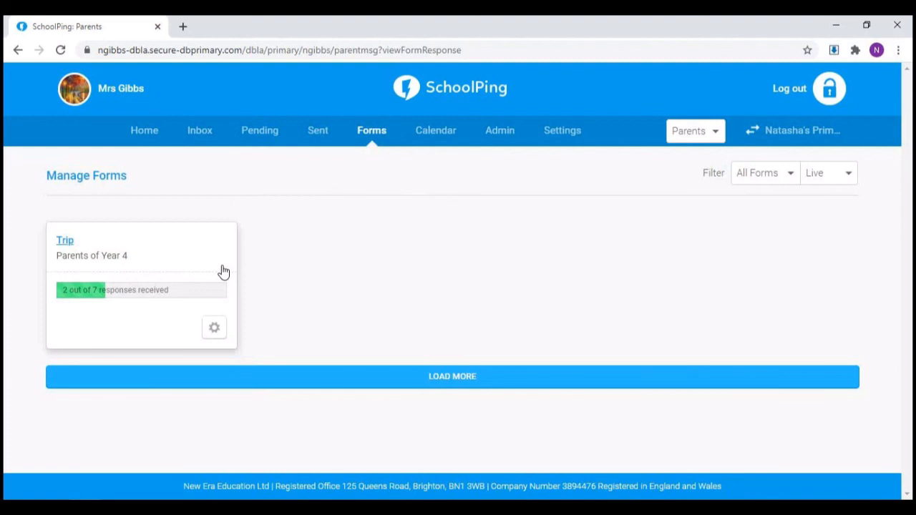
pyautogui.click(73, 245)
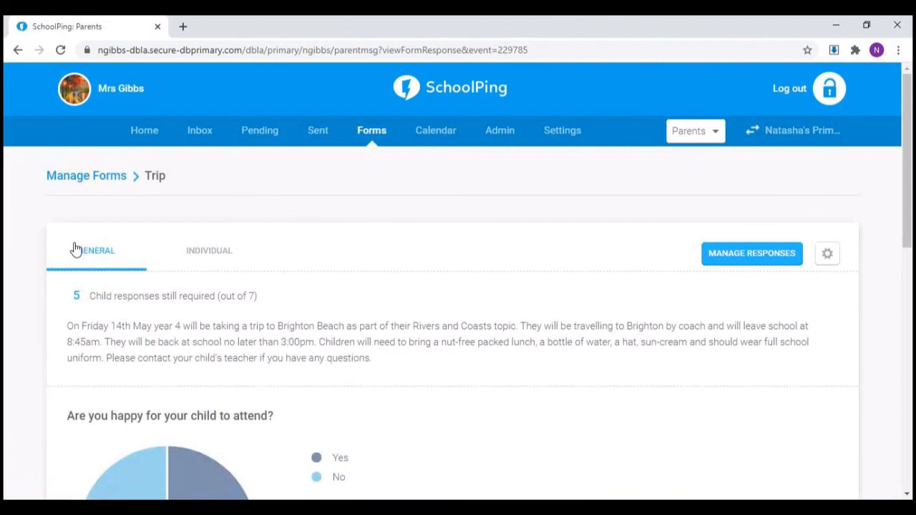
pyautogui.scroll(-4, 205, 253)
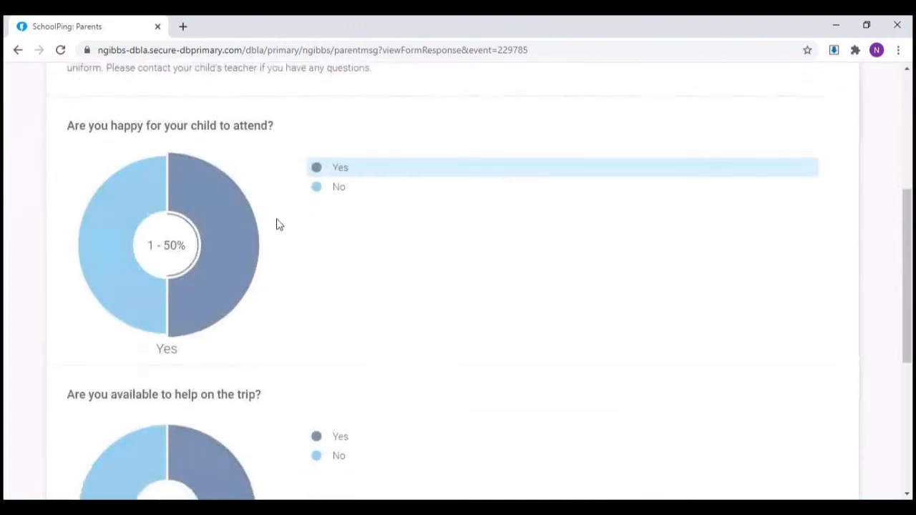
pyautogui.scroll(-3, 279, 225)
pyautogui.scroll(-2, 279, 225)
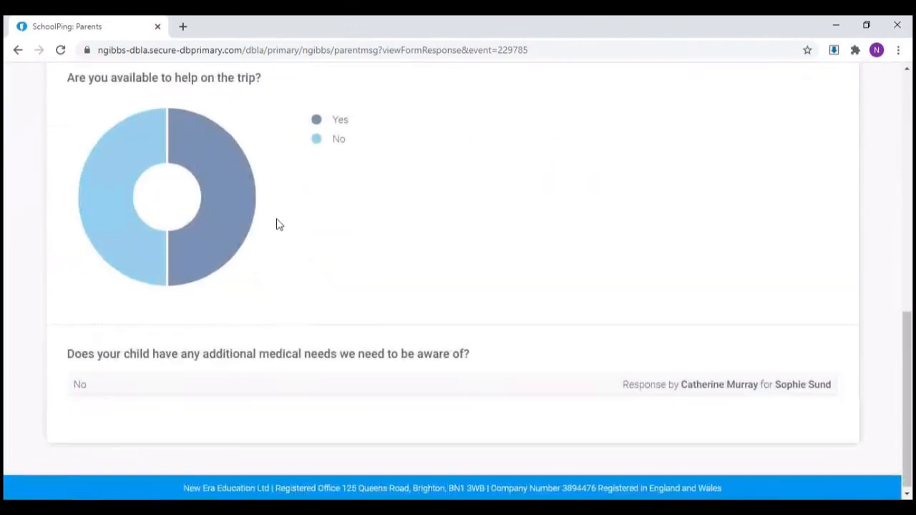
# Step: Look through an individual response to the Trip form and send a reminder to all the listed parents
pyautogui.scroll(8, 279, 225)
pyautogui.click(223, 179)
pyautogui.scroll(-1, 258, 363)
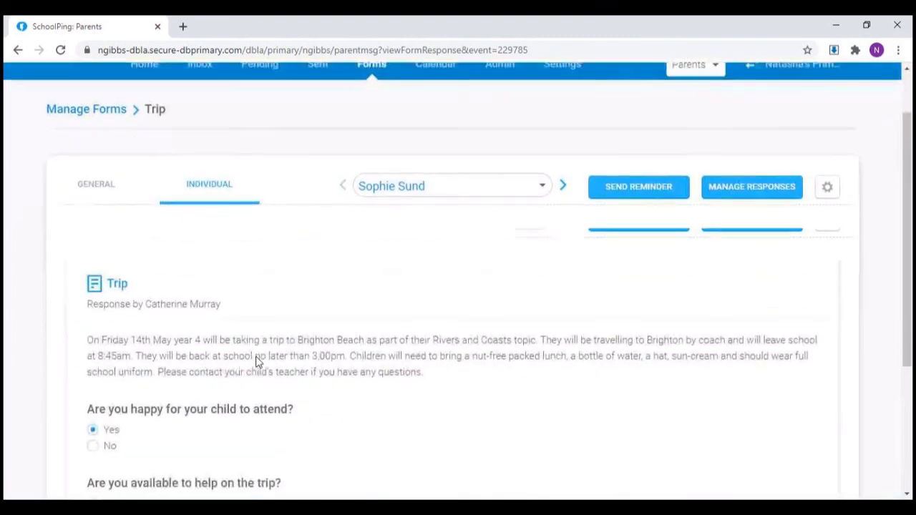
pyautogui.scroll(-2, 256, 362)
pyautogui.scroll(3, 273, 356)
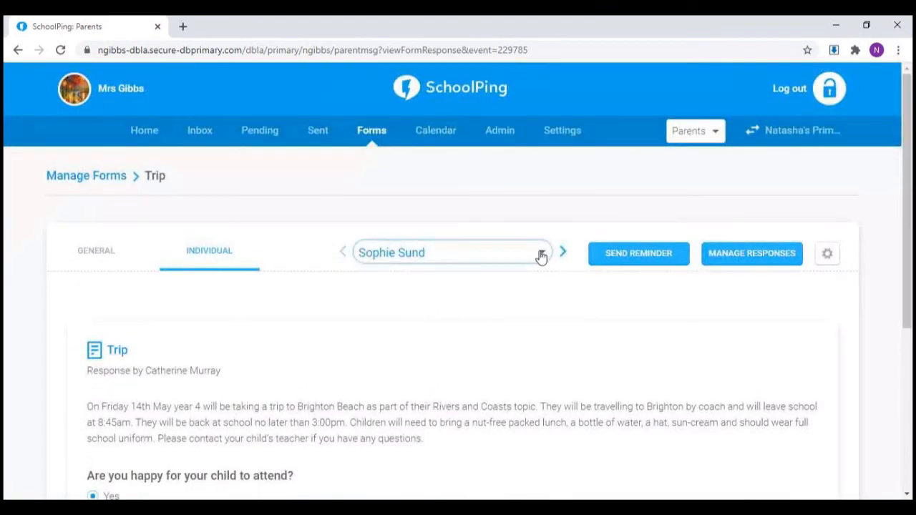
pyautogui.click(666, 260)
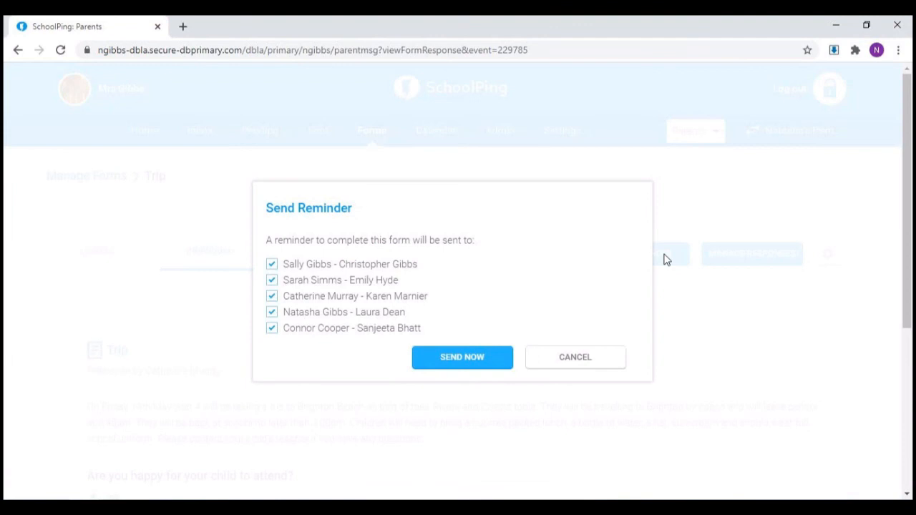
pyautogui.click(500, 365)
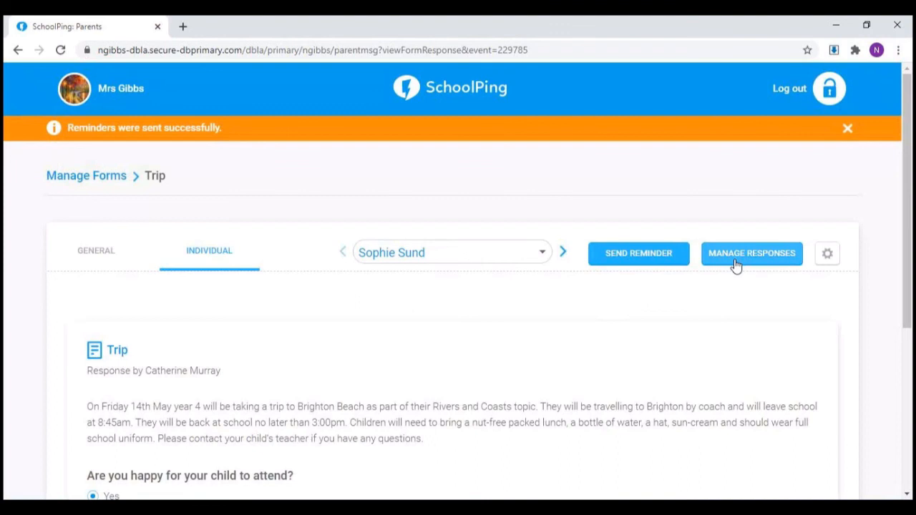
# Step: Add a response for the first child listed on the Trip form: attending Yes, helping No, medical needs "No"; save it and close the response list
pyautogui.click(736, 265)
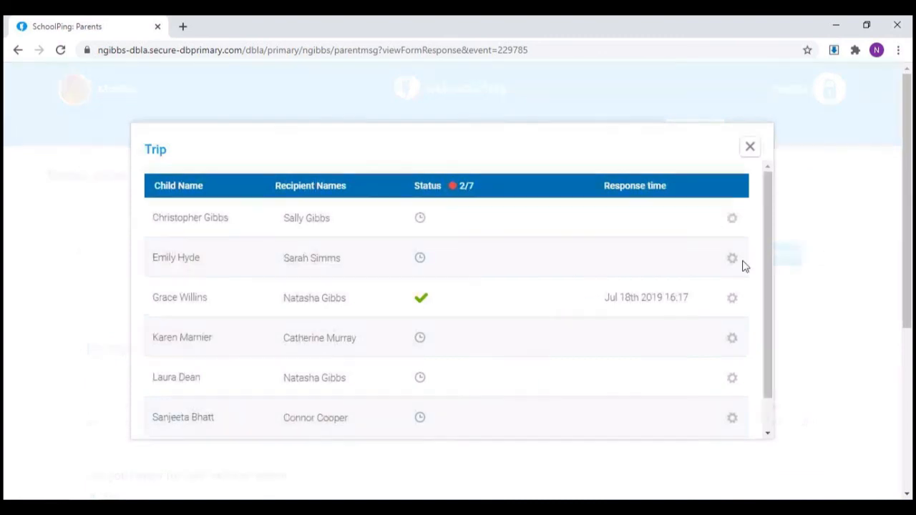
pyautogui.click(734, 222)
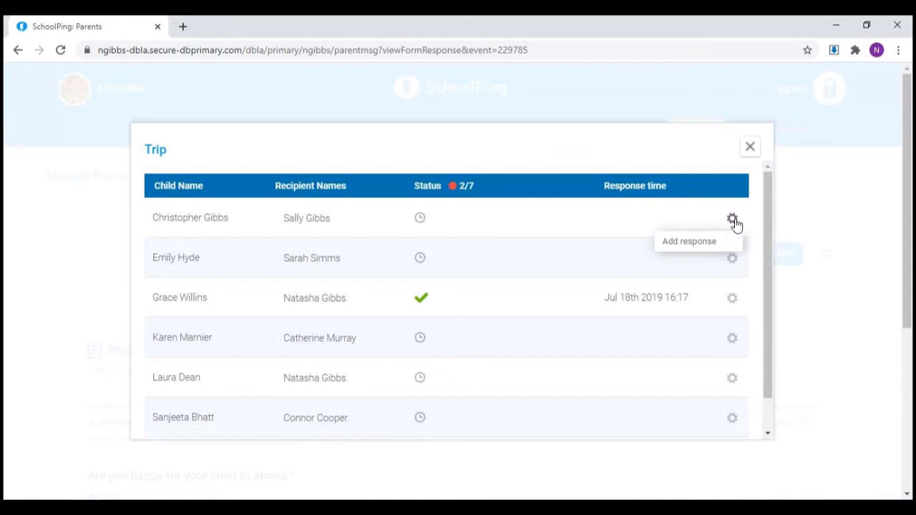
pyautogui.click(701, 247)
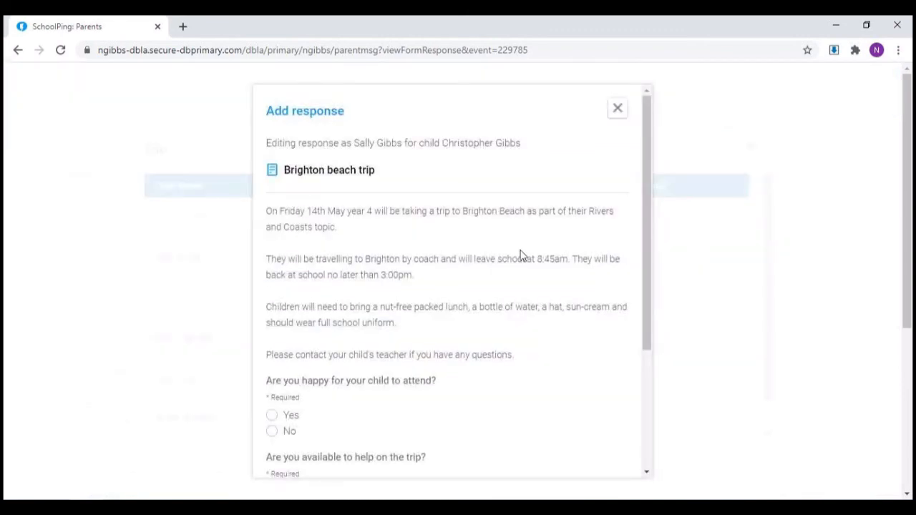
pyautogui.scroll(-1, 522, 256)
pyautogui.click(272, 349)
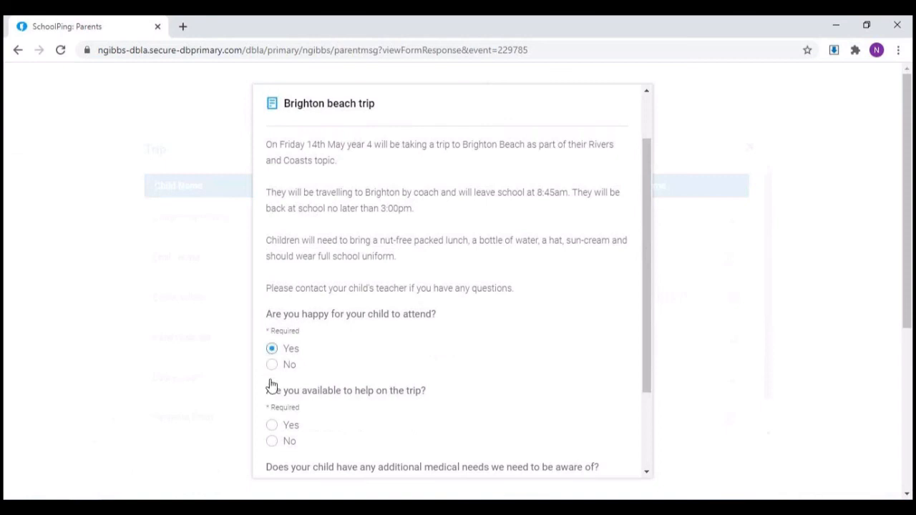
pyautogui.click(272, 441)
pyautogui.scroll(-2, 294, 399)
pyautogui.click(296, 397)
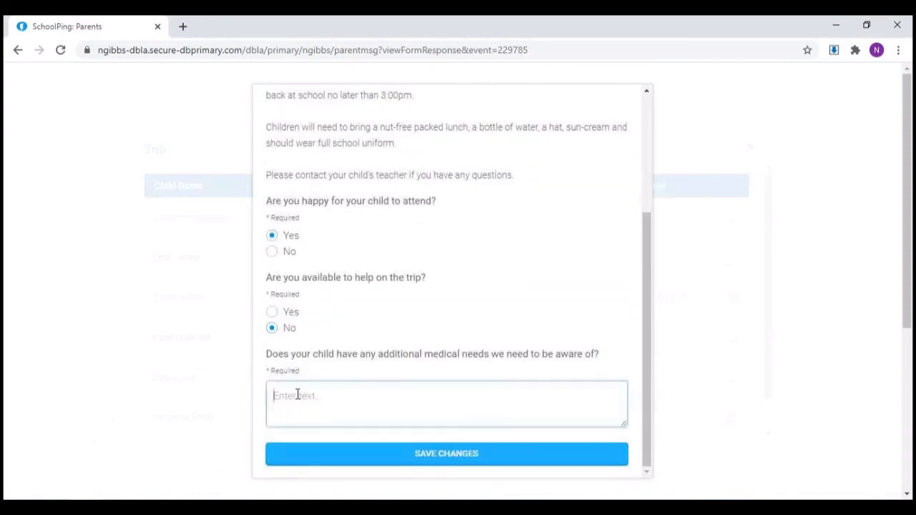
pyautogui.write('No')
pyautogui.click(390, 456)
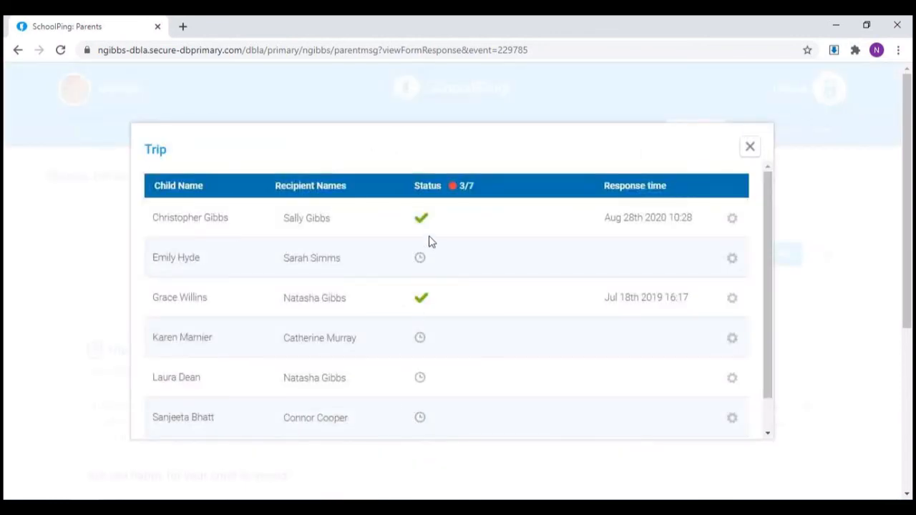
pyautogui.moveTo(426, 228)
pyautogui.click(749, 151)
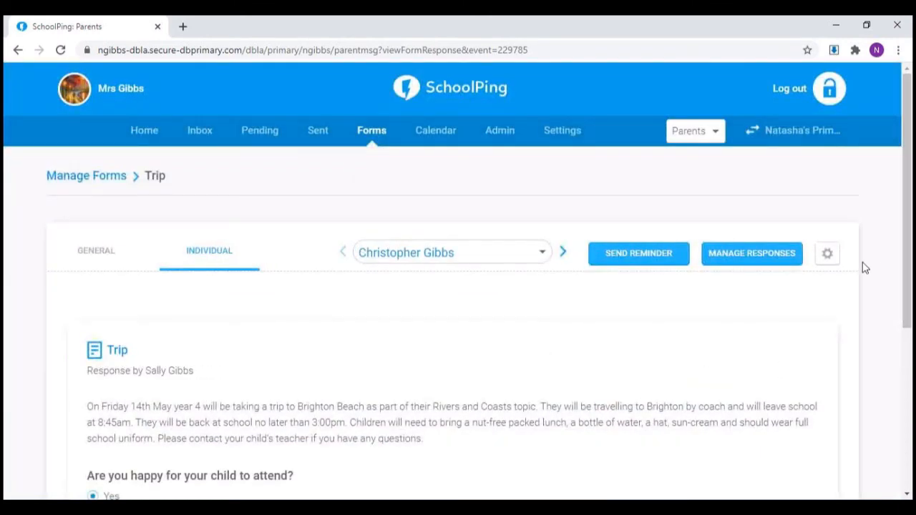
# Step: Check the Trip form's action options, and return to Manage Forms to check the status filter choices, keeping Live
pyautogui.click(828, 257)
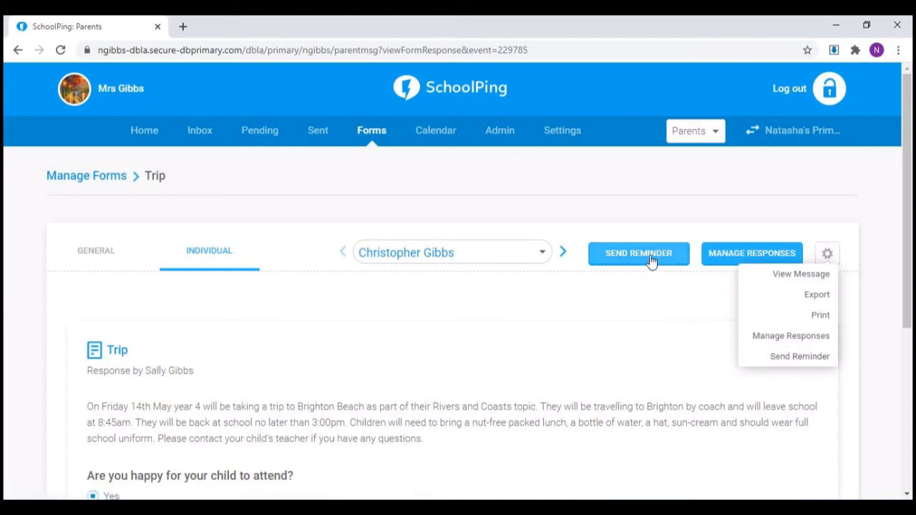
pyautogui.moveTo(374, 141)
pyautogui.click(367, 179)
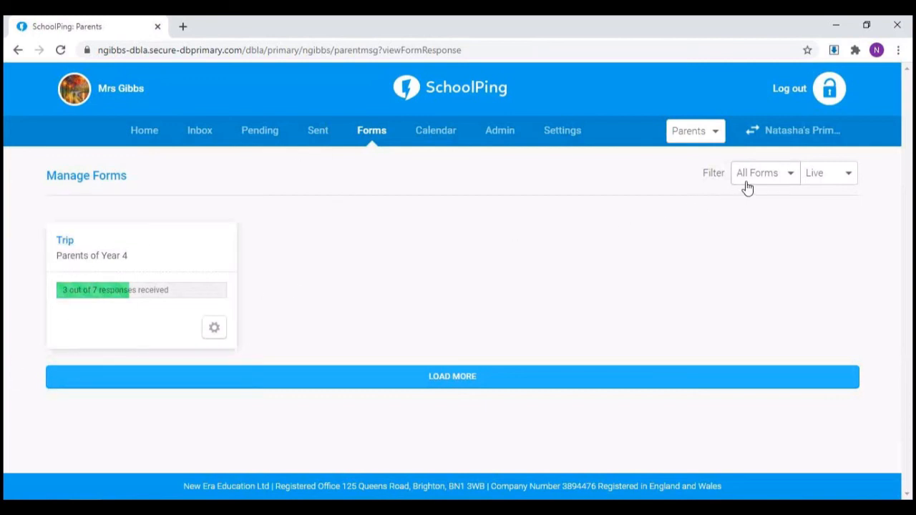
pyautogui.click(839, 185)
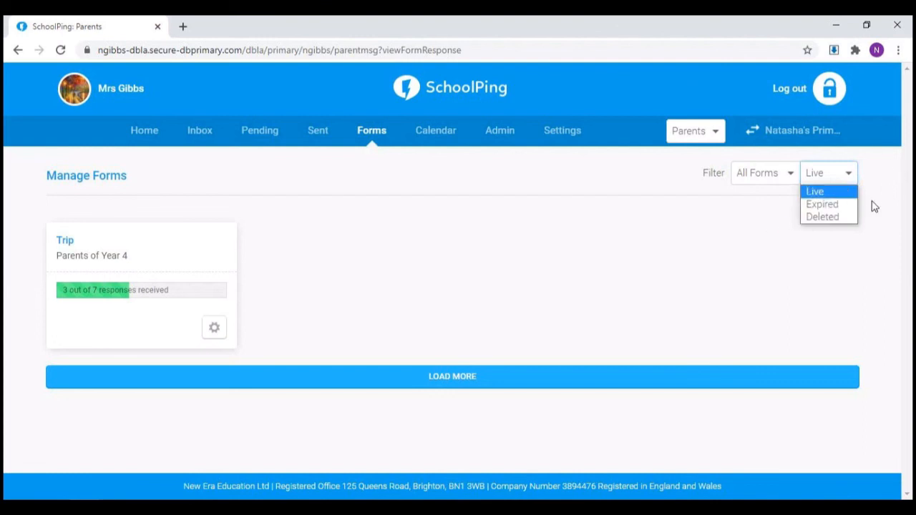
pyautogui.click(844, 181)
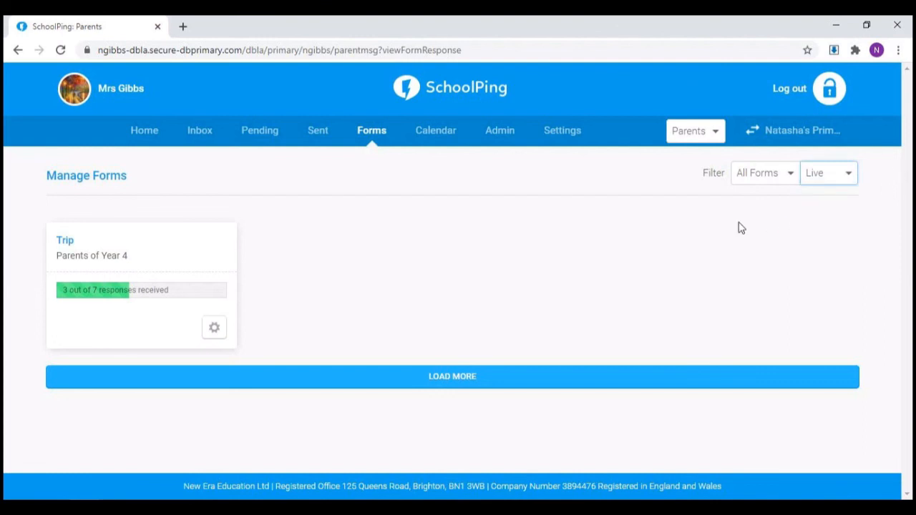
# Step: Start a new event in the parents' calendar and title it "Year 4 assembly"
pyautogui.click(145, 132)
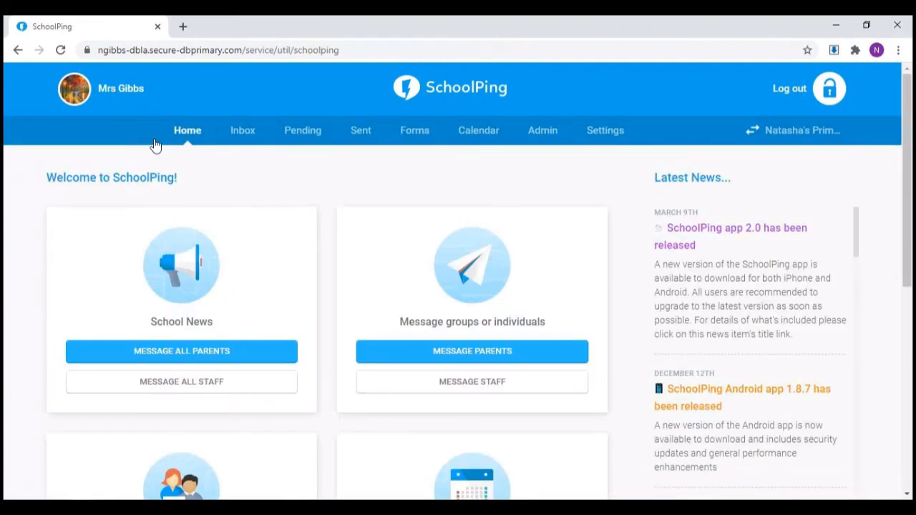
pyautogui.click(477, 130)
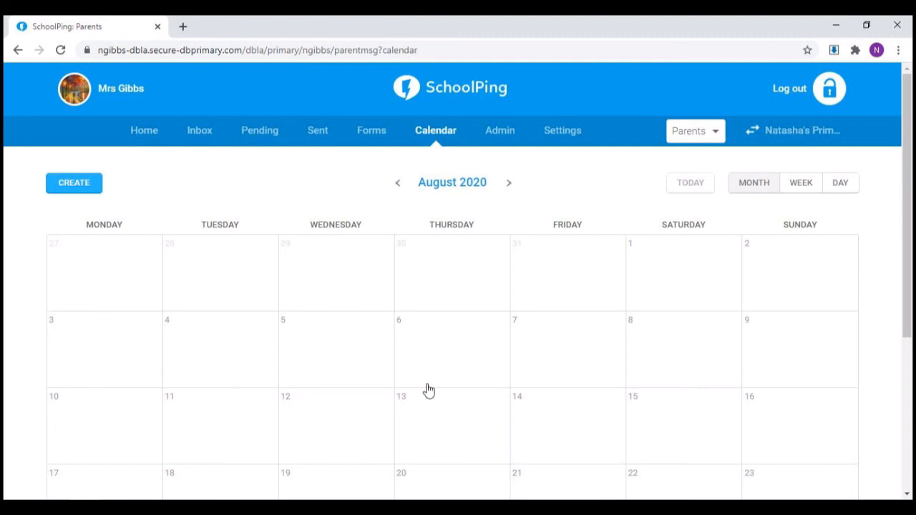
pyautogui.click(63, 192)
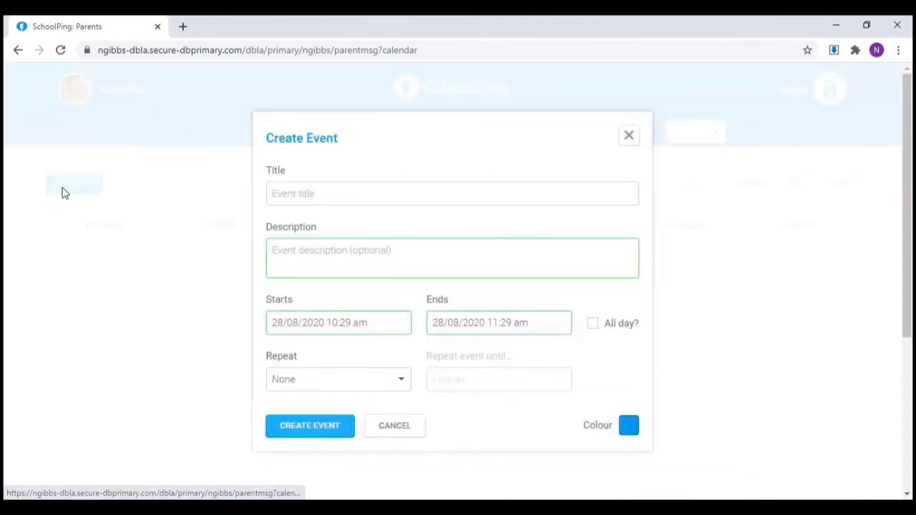
pyautogui.click(351, 194)
pyautogui.write('Year 4 assembly')
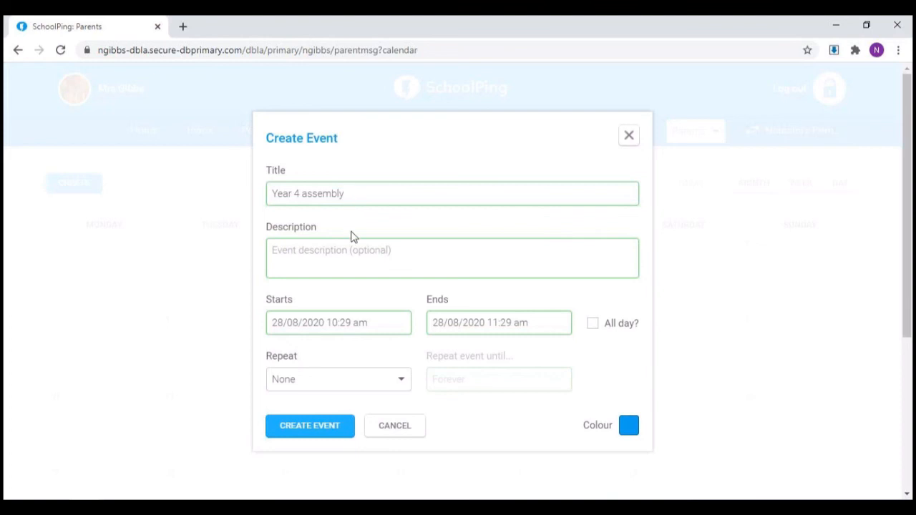
# Step: Set the assembly to run on 31/08/2020 from 10:45 am to 12:00 pm, keep the blue colour, and create the event
pyautogui.click(342, 323)
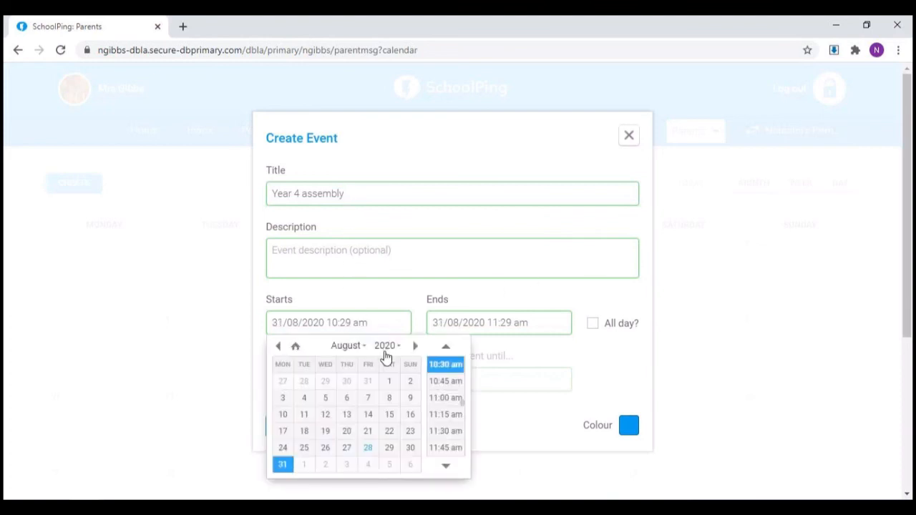
pyautogui.click(435, 385)
pyautogui.click(544, 323)
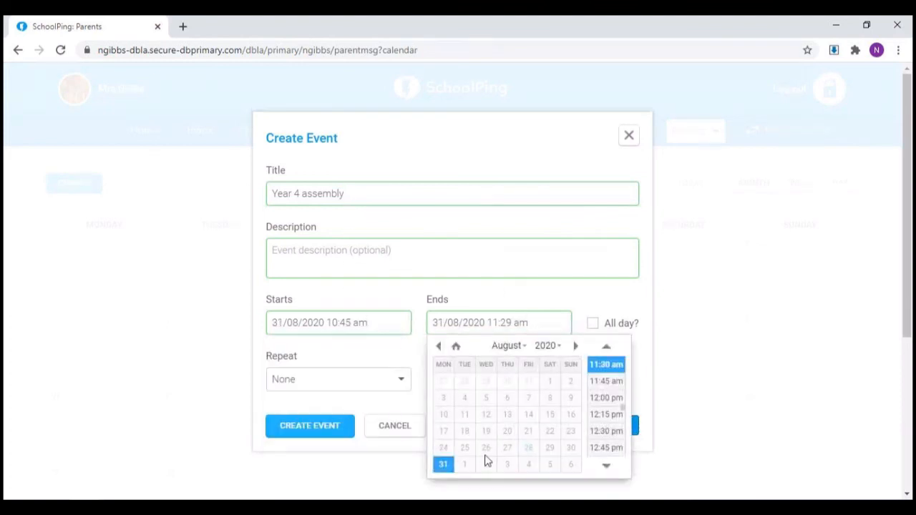
pyautogui.click(612, 410)
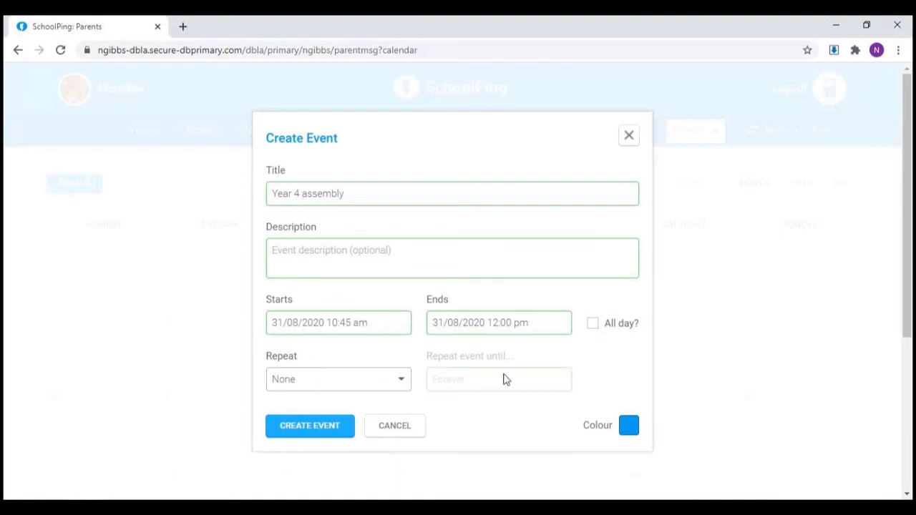
pyautogui.click(627, 427)
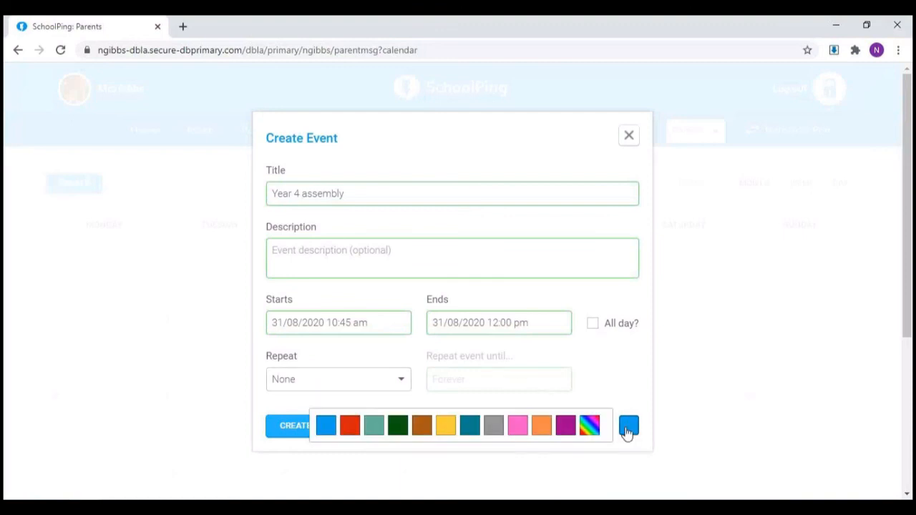
pyautogui.click(285, 430)
pyautogui.scroll(-4, 446, 350)
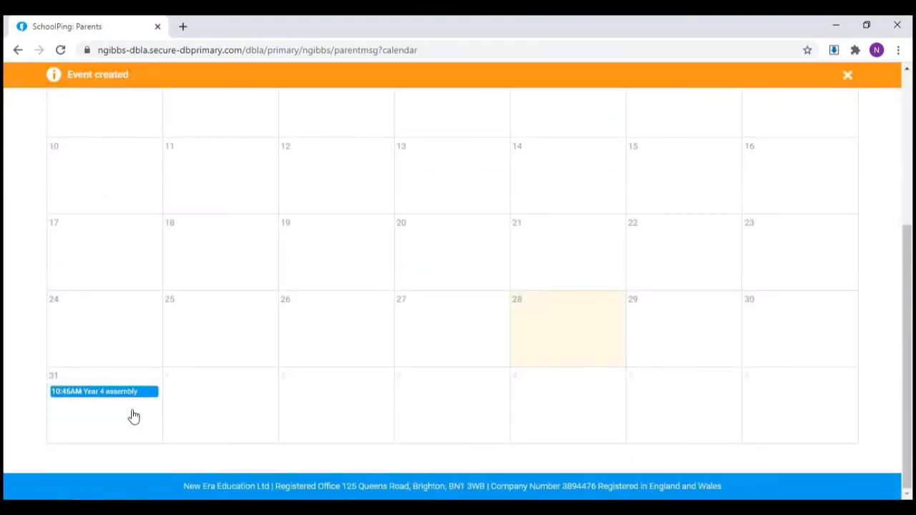
# Step: Switch the August 2020 calendar from Parents to Staff to view the staff calendar
pyautogui.scroll(3, 134, 417)
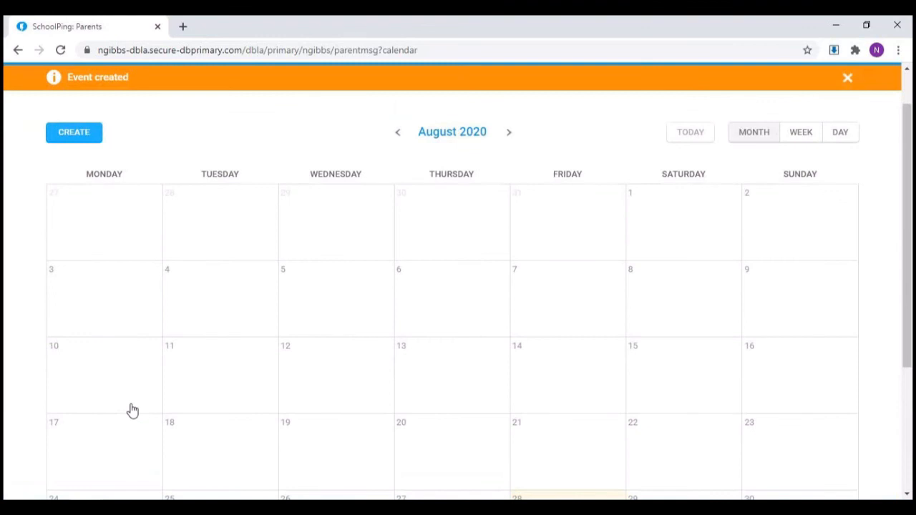
pyautogui.scroll(1, 133, 410)
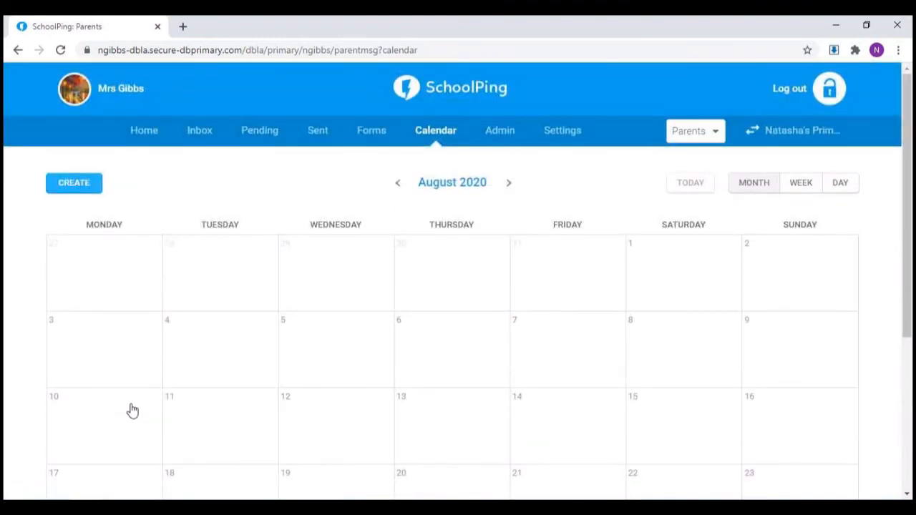
pyautogui.click(716, 132)
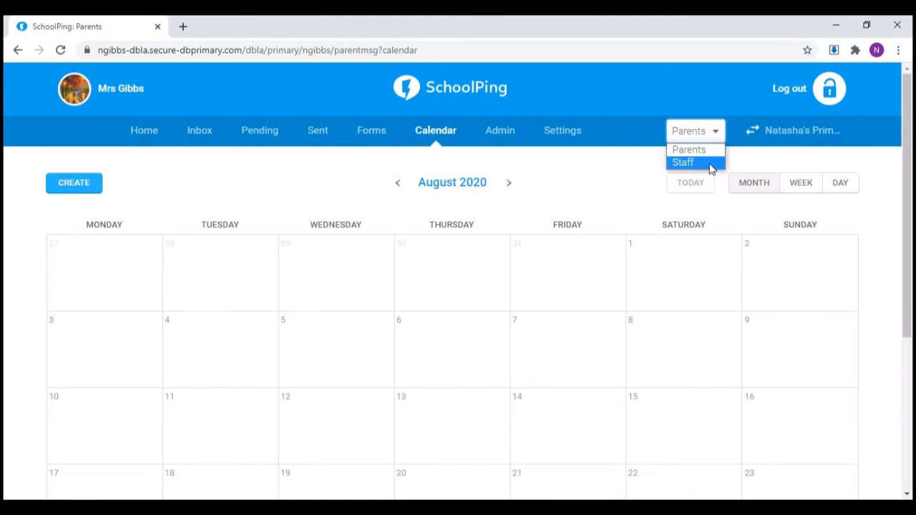
pyautogui.click(713, 164)
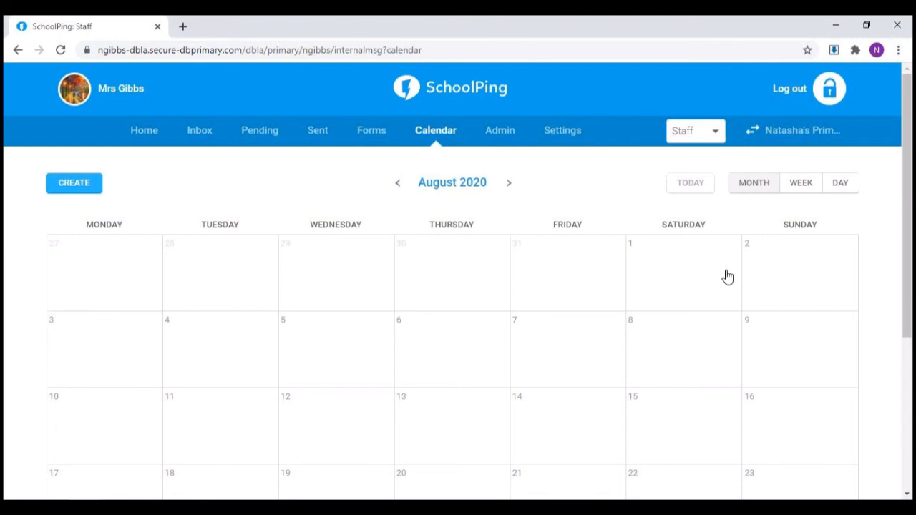
# Step: Open the Help Center from the home page's Helpful Links, look through its guides and support documents, and return to the home page
pyautogui.click(149, 132)
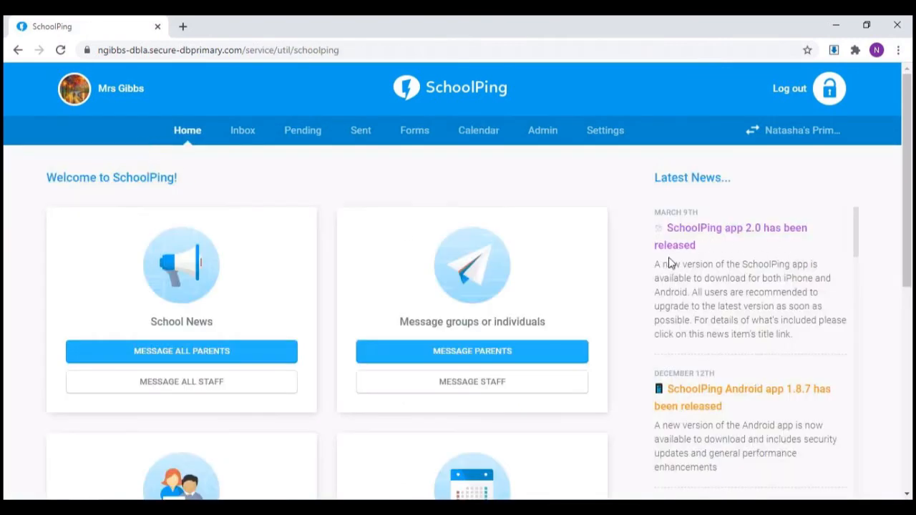
pyautogui.scroll(-4, 670, 264)
pyautogui.scroll(-2, 392, 292)
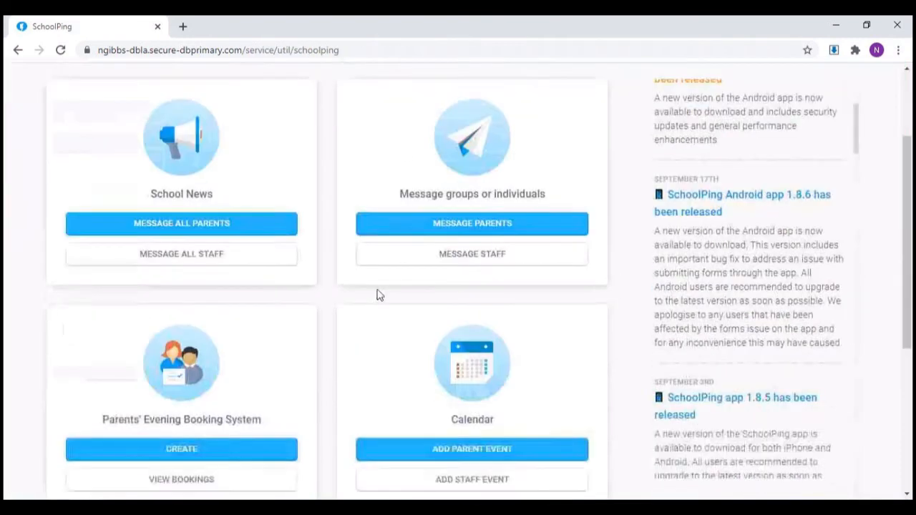
pyautogui.scroll(-4, 379, 296)
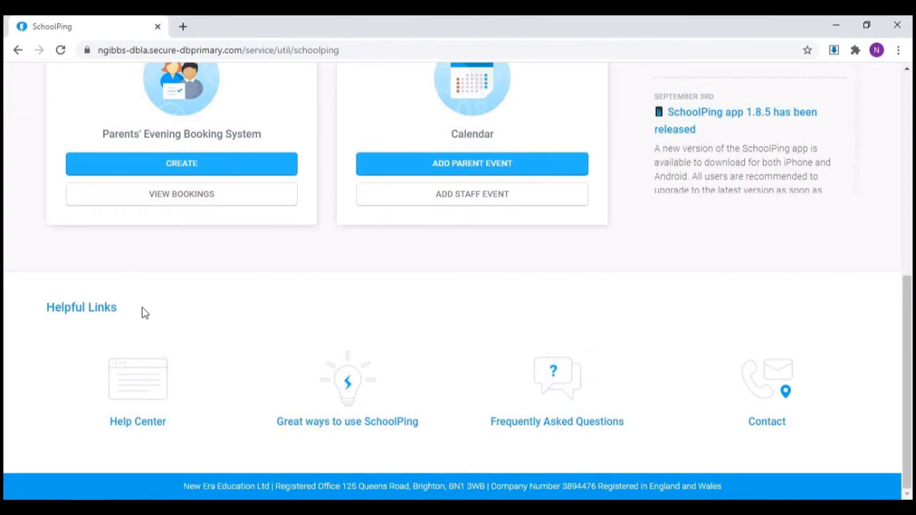
pyautogui.click(129, 426)
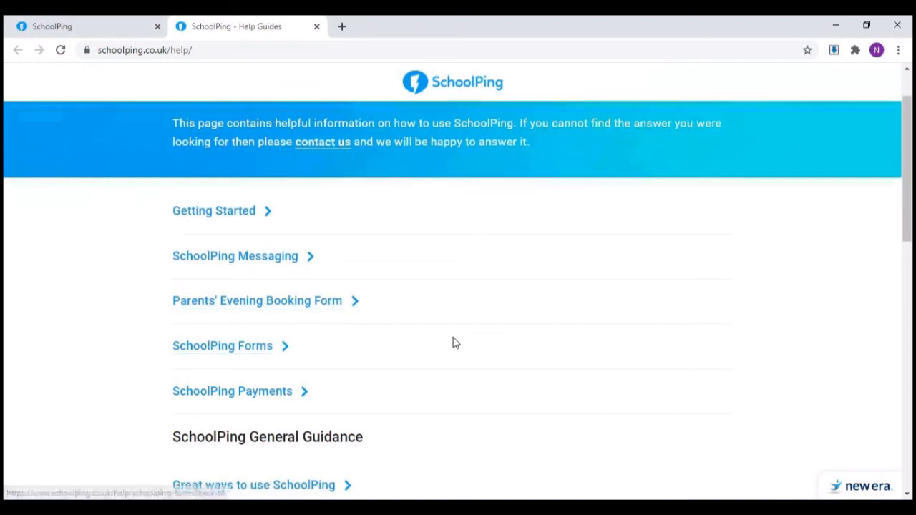
pyautogui.scroll(-4, 454, 343)
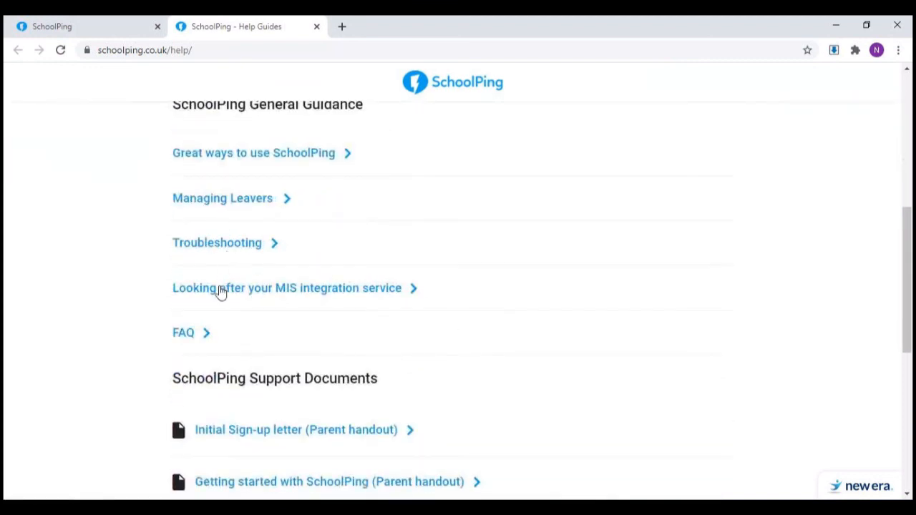
pyautogui.scroll(-4, 215, 325)
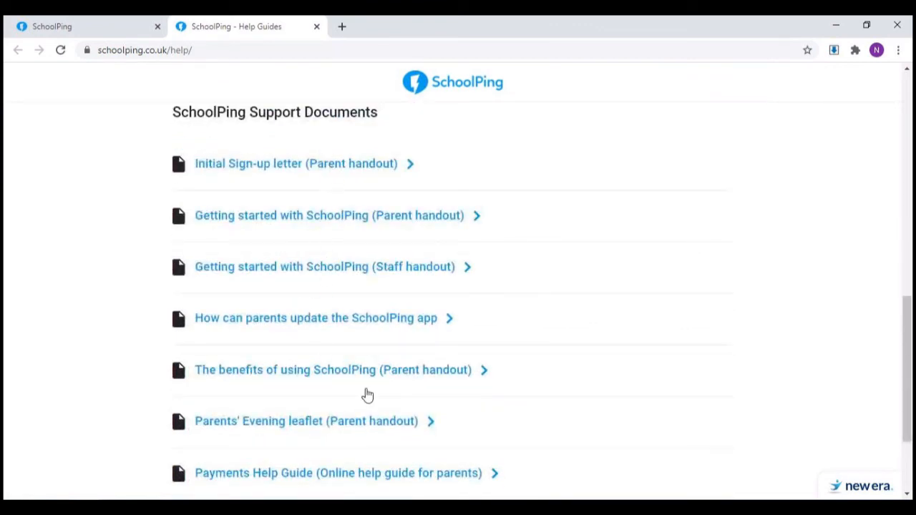
pyautogui.scroll(-2, 647, 370)
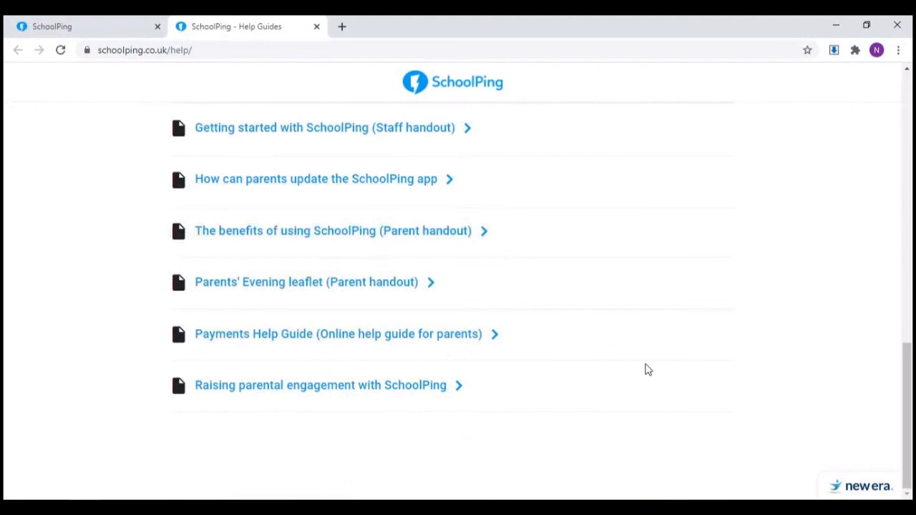
pyautogui.scroll(11, 647, 368)
pyautogui.hotkey('ctrl', 'w')
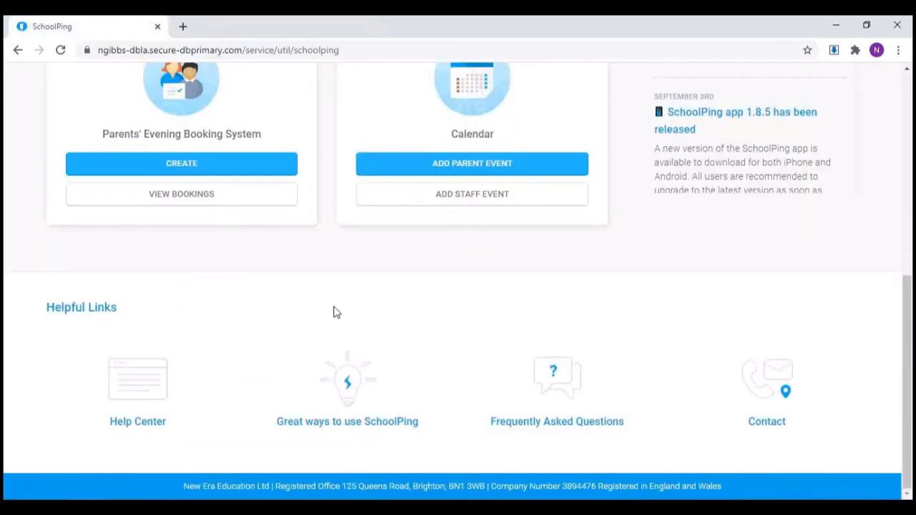
pyautogui.scroll(10, 334, 311)
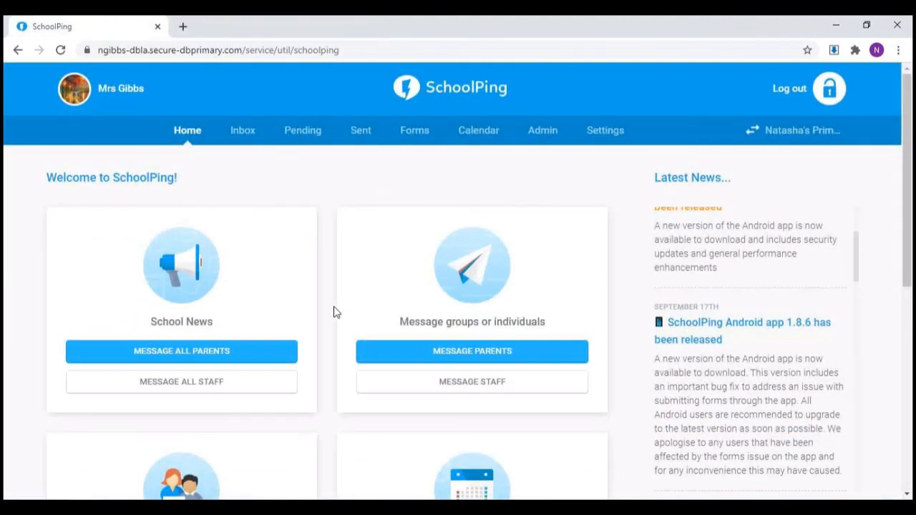